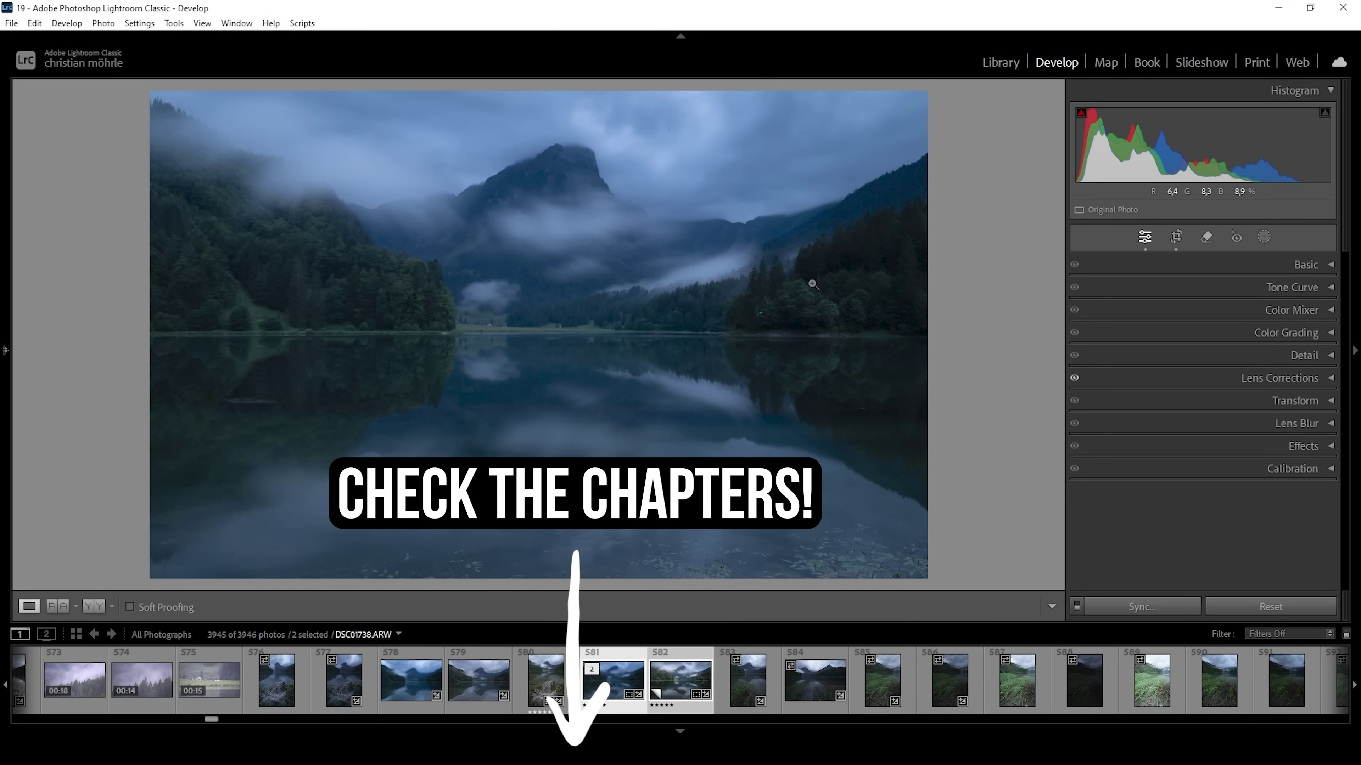
# Step: Change the lake photo's color profile to Adobe Standard in the basic adjustments
pyautogui.click(1316, 265)
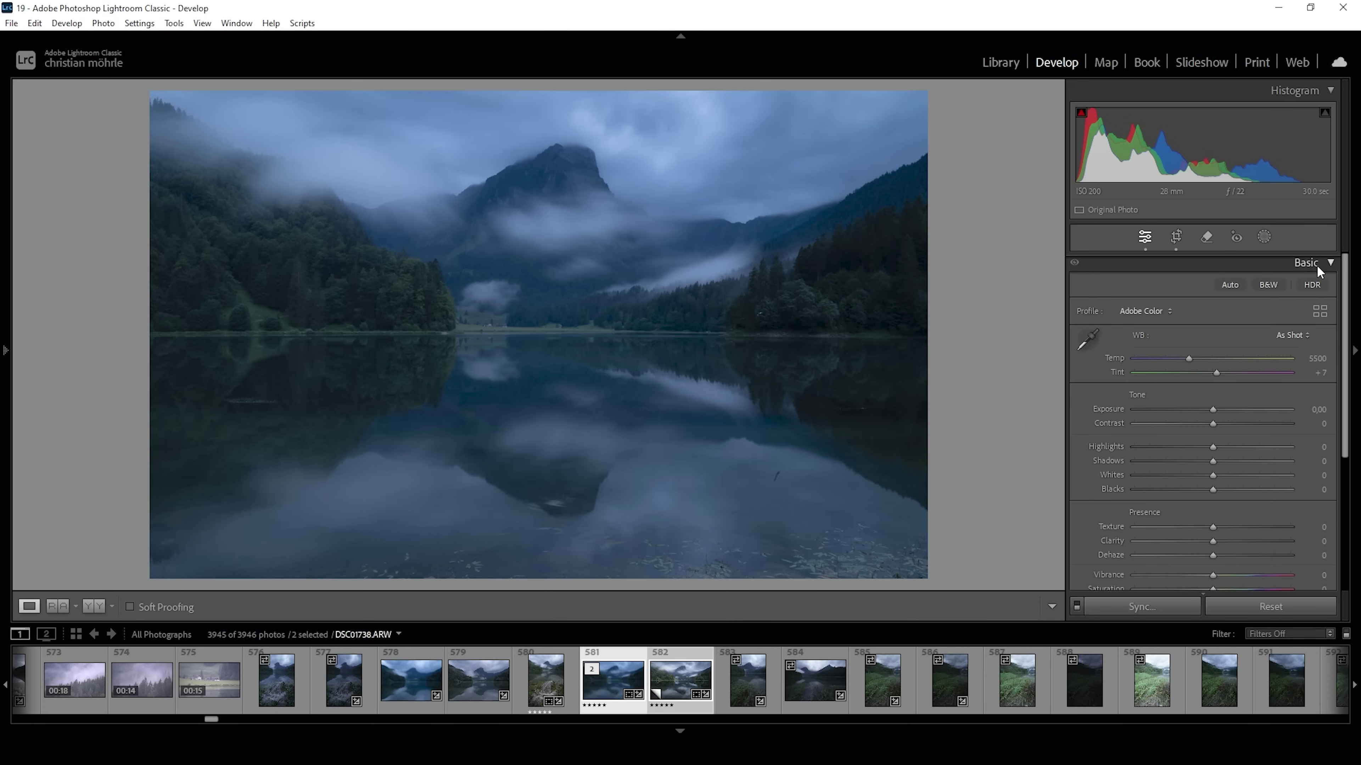
pyautogui.click(1152, 311)
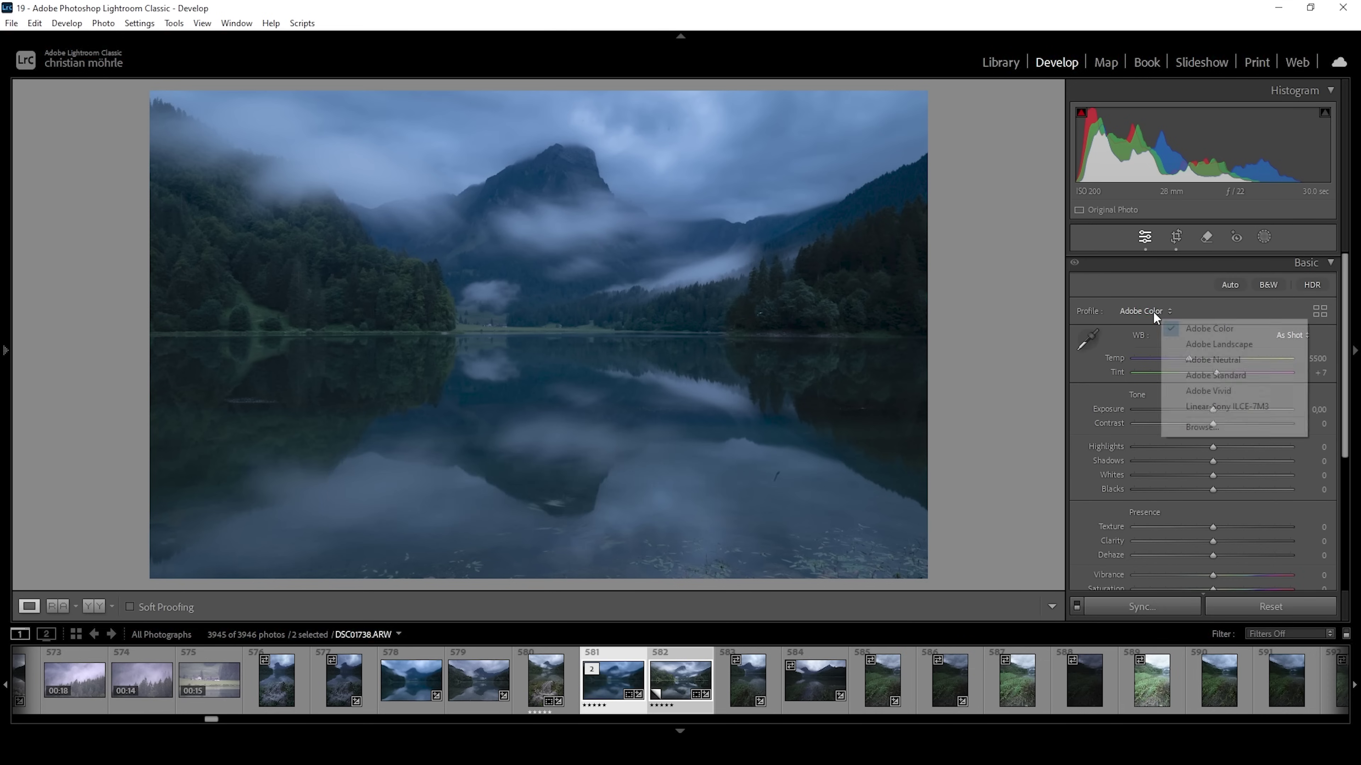
pyautogui.click(1208, 374)
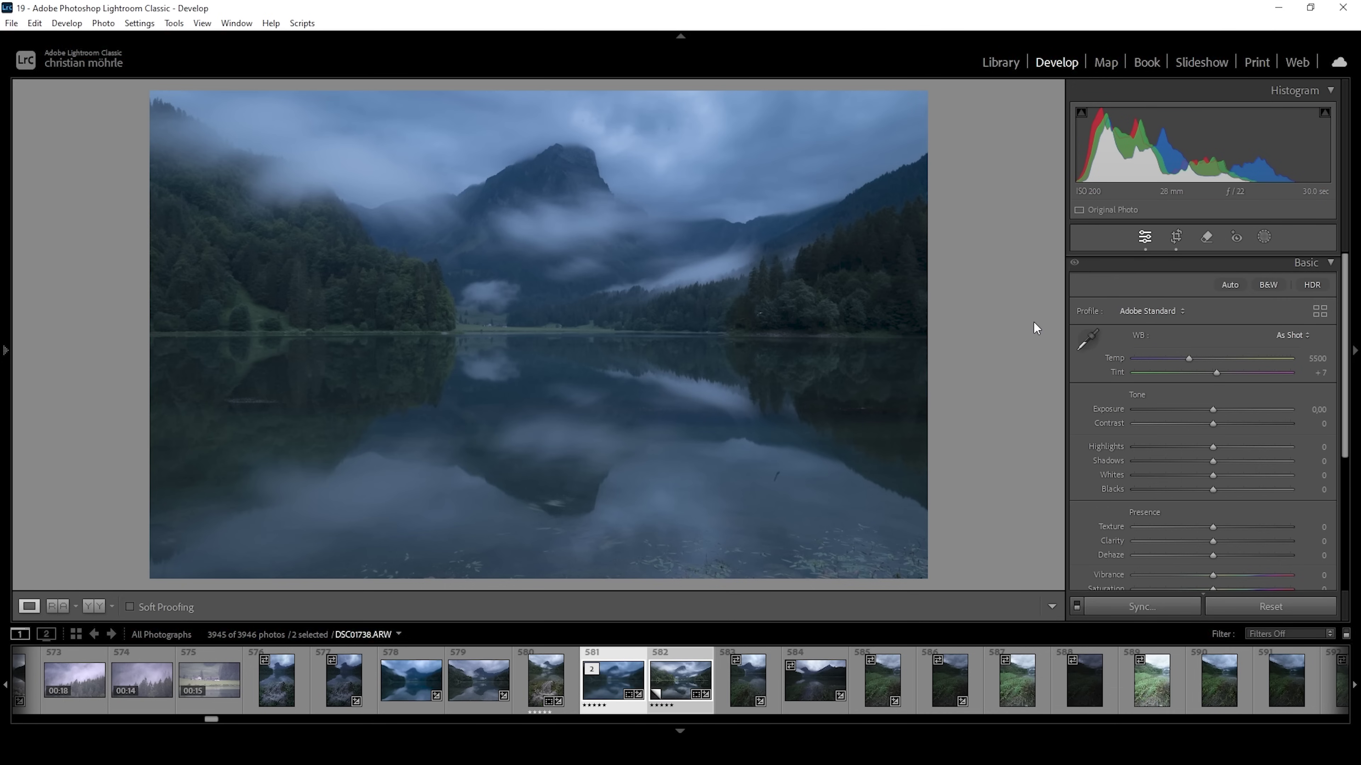
pyautogui.click(1291, 336)
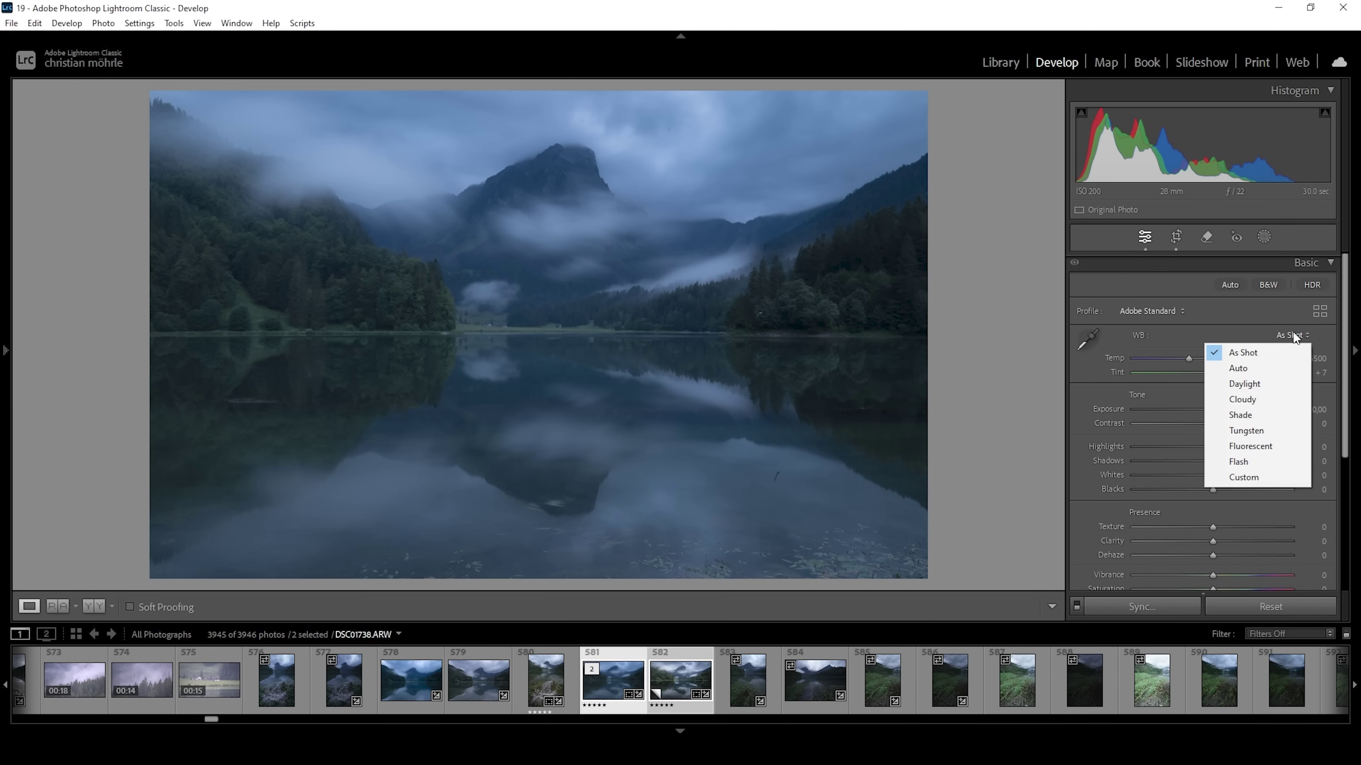
pyautogui.click(1237, 369)
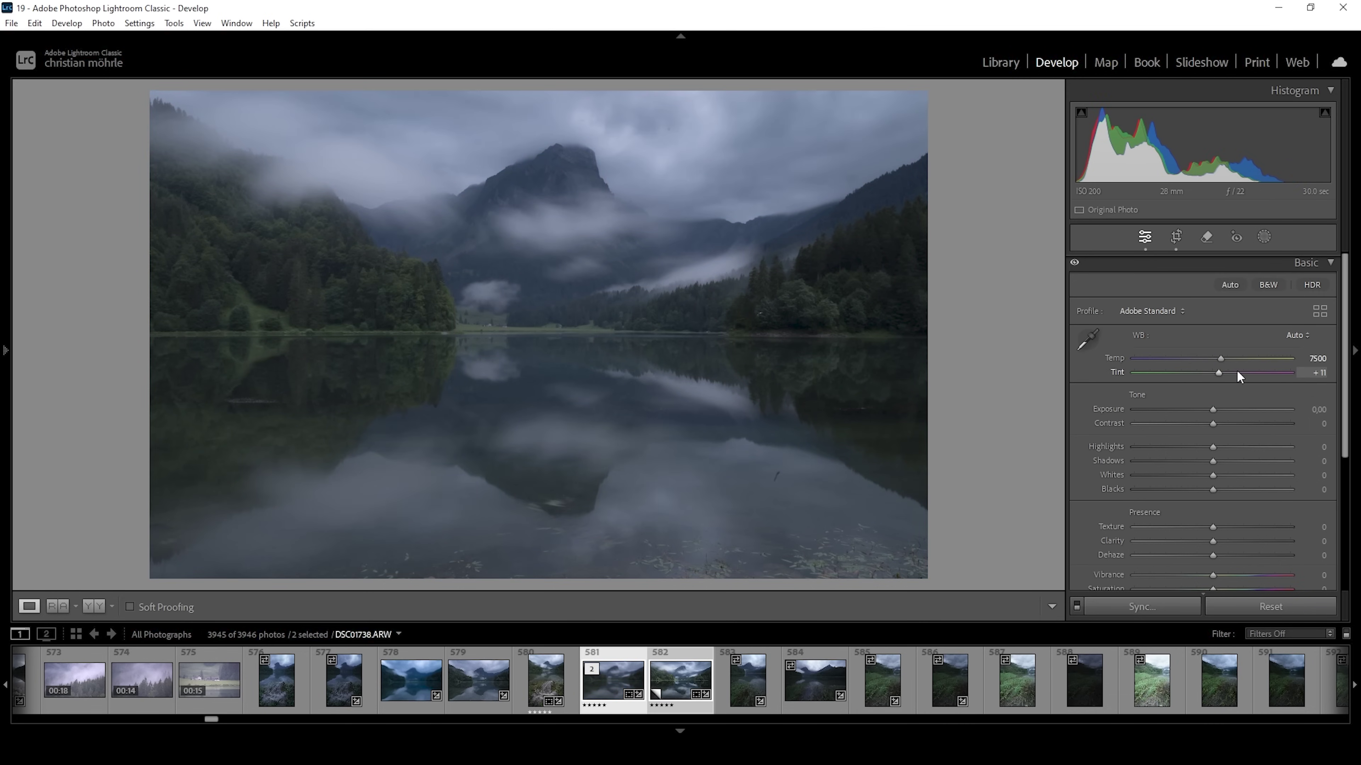
pyautogui.click(1294, 336)
pyautogui.click(1268, 354)
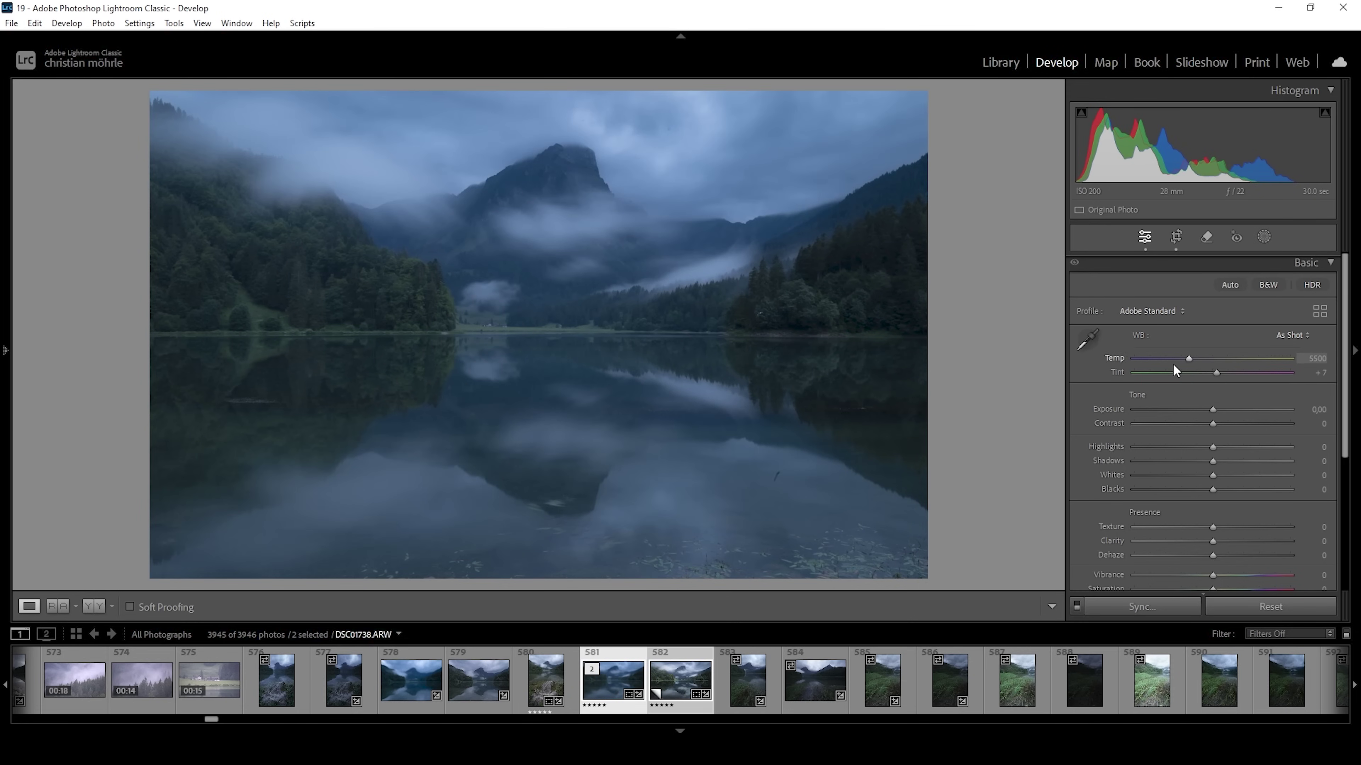
# Step: Warm and brighten the photo with Temp 8498, Exposure +0.29 and Whites +59
pyautogui.moveTo(1189, 360); pyautogui.dragTo(1233, 359)
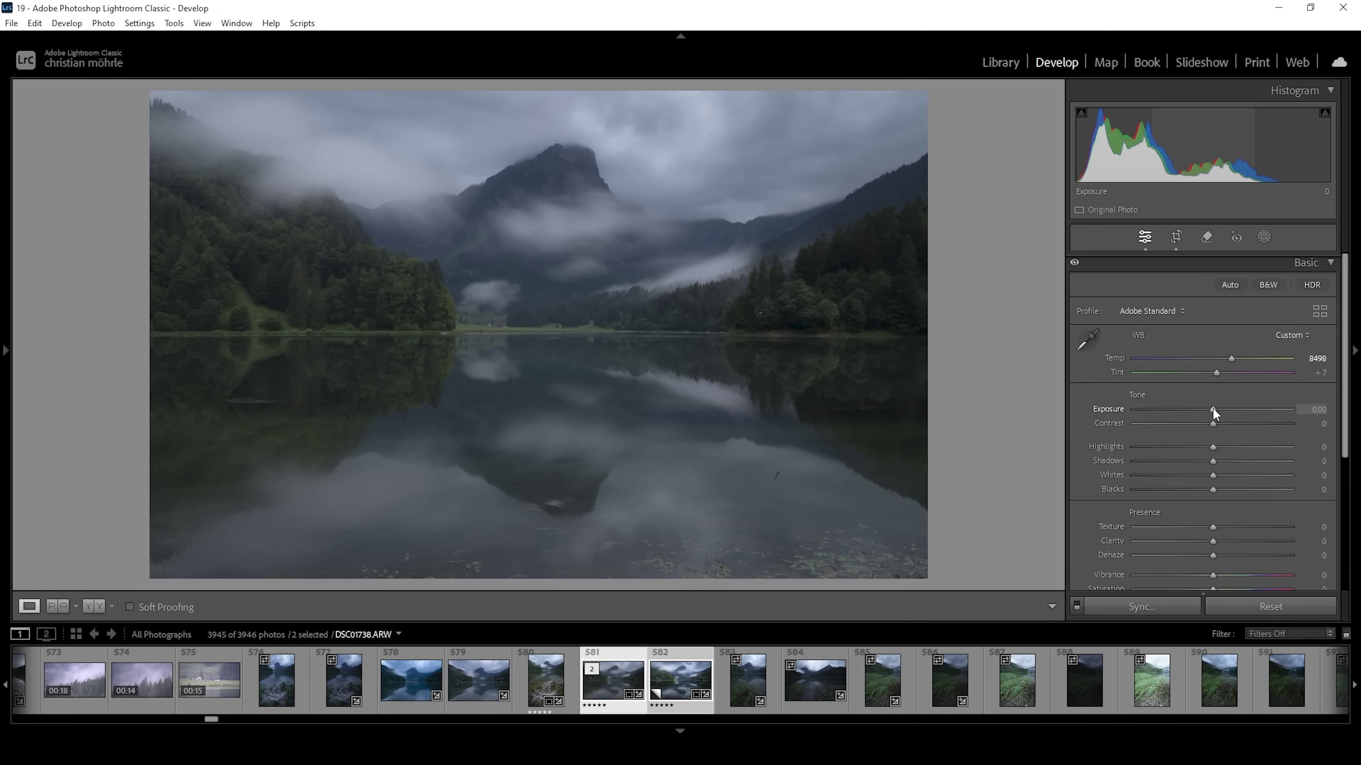
pyautogui.moveTo(1213, 409); pyautogui.dragTo(1216, 409)
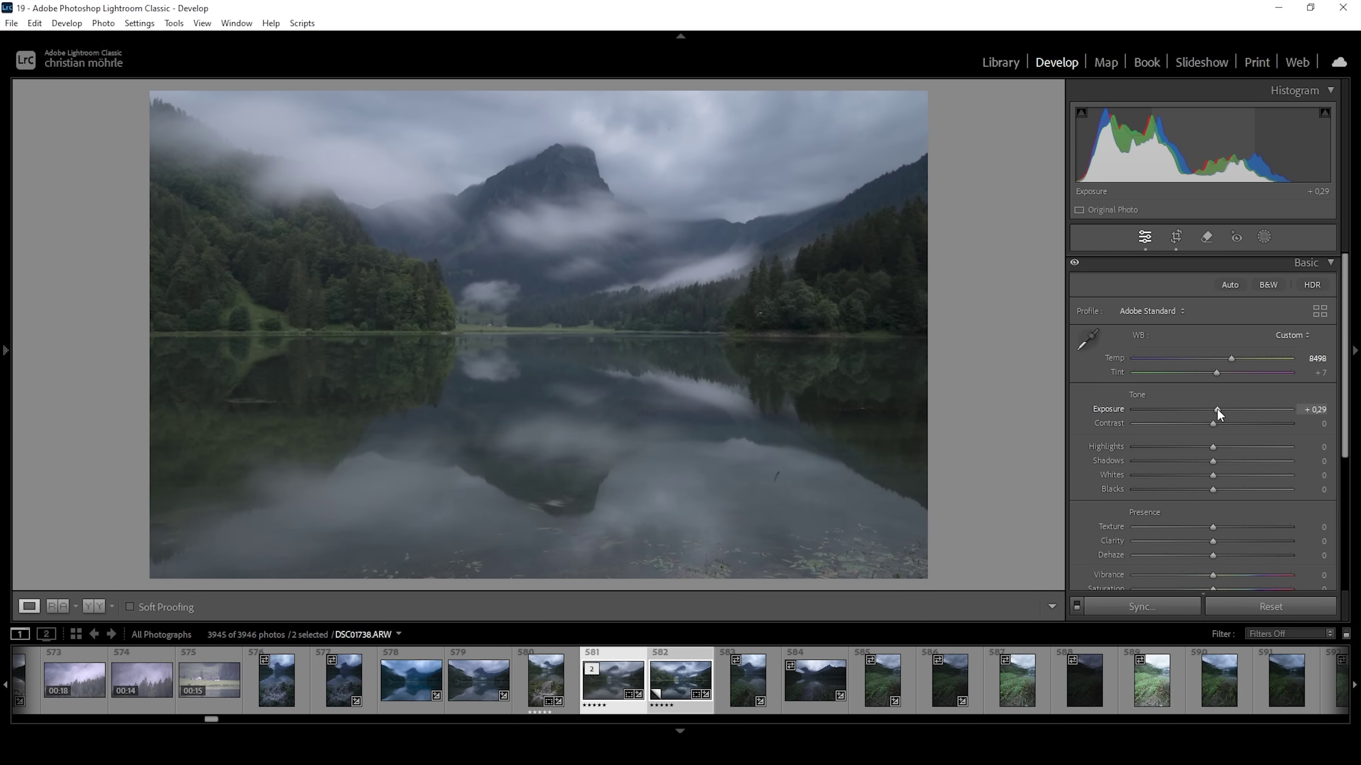
pyautogui.moveTo(1220, 475); pyautogui.dragTo(1255, 476)
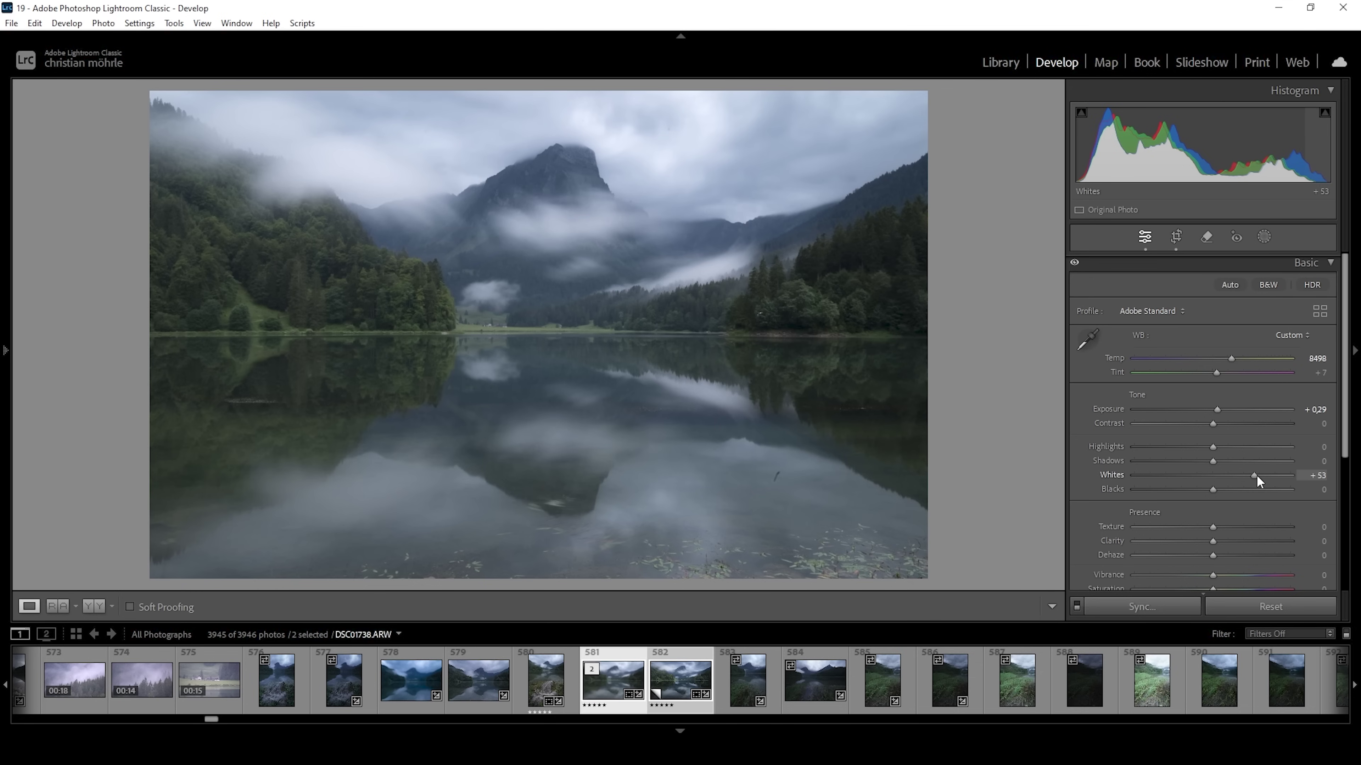
pyautogui.moveTo(1256, 475); pyautogui.dragTo(1259, 475)
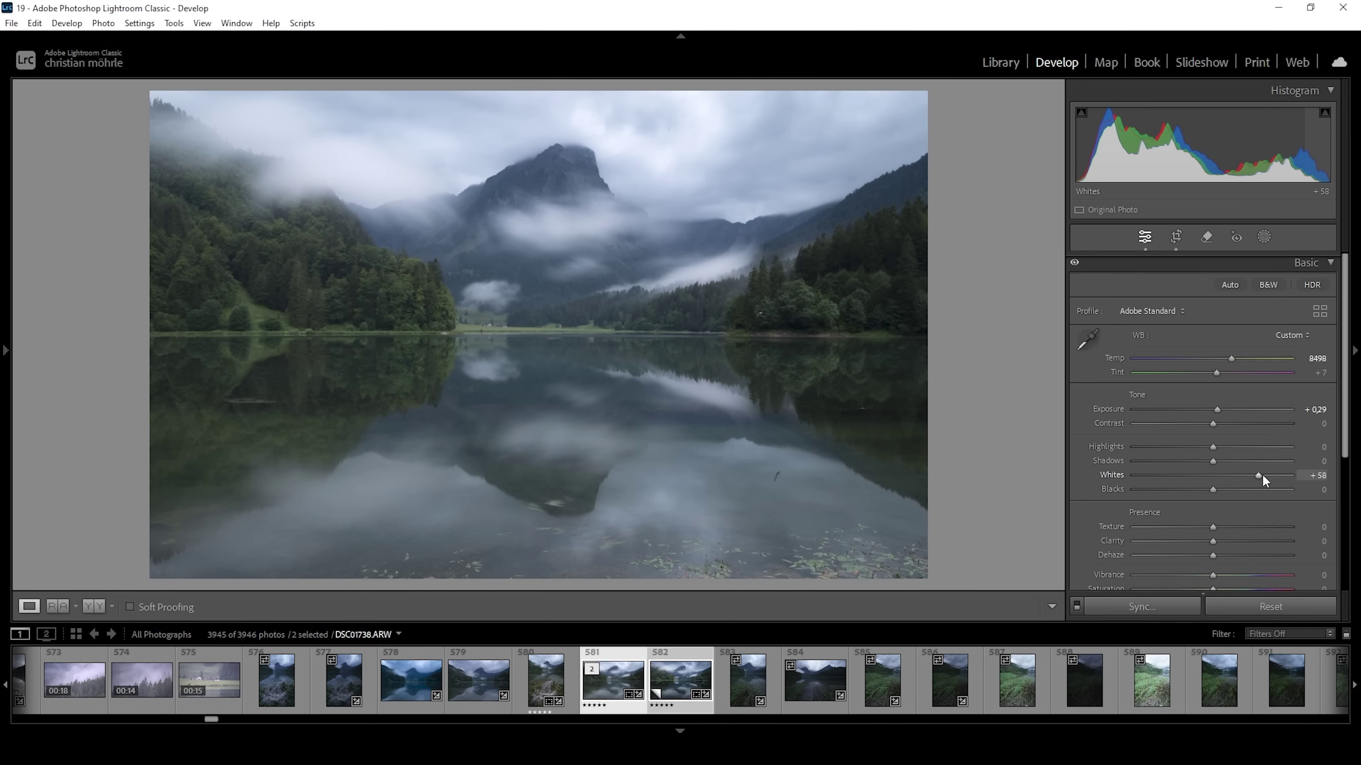
pyautogui.press('Up')
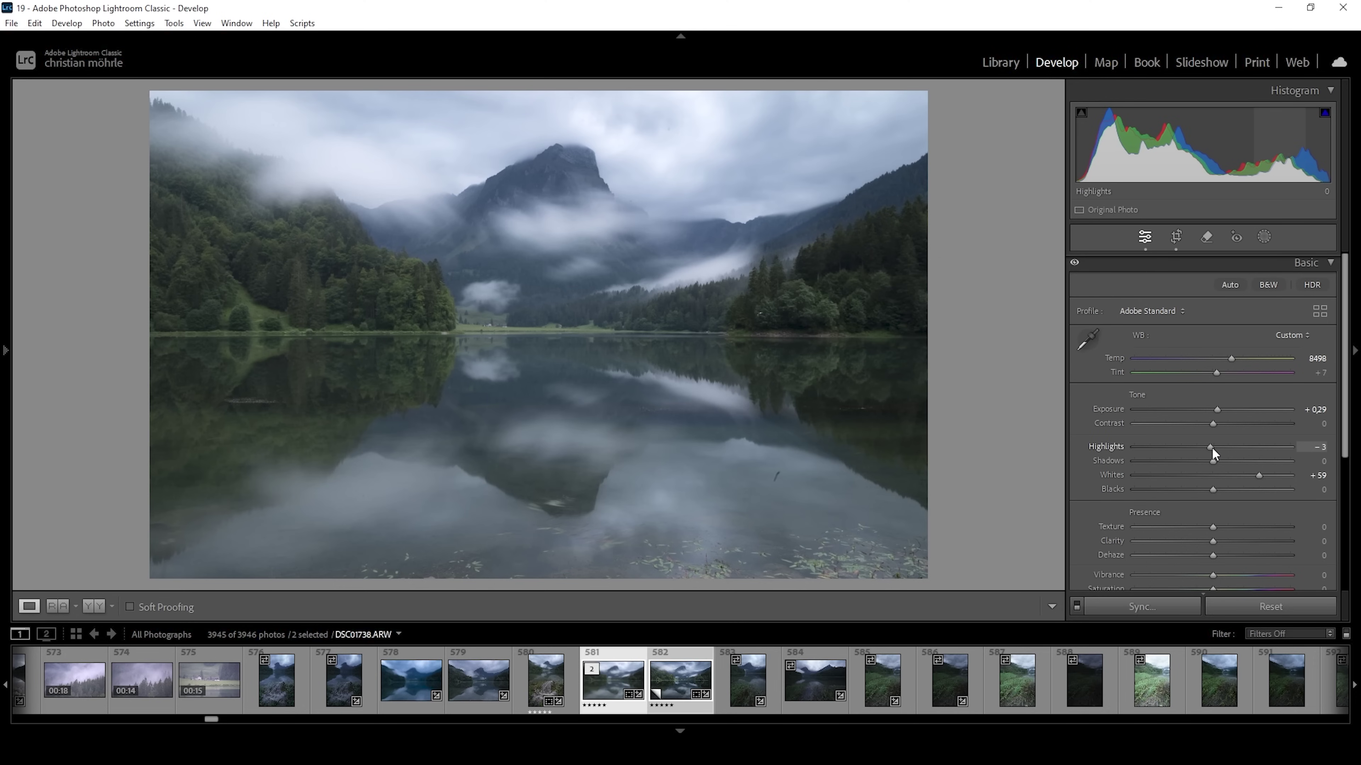
# Step: Set Highlights to −29, Shadows to −28 and Blacks to +9 for the whole photo
pyautogui.moveTo(1212, 447); pyautogui.dragTo(1193, 451)
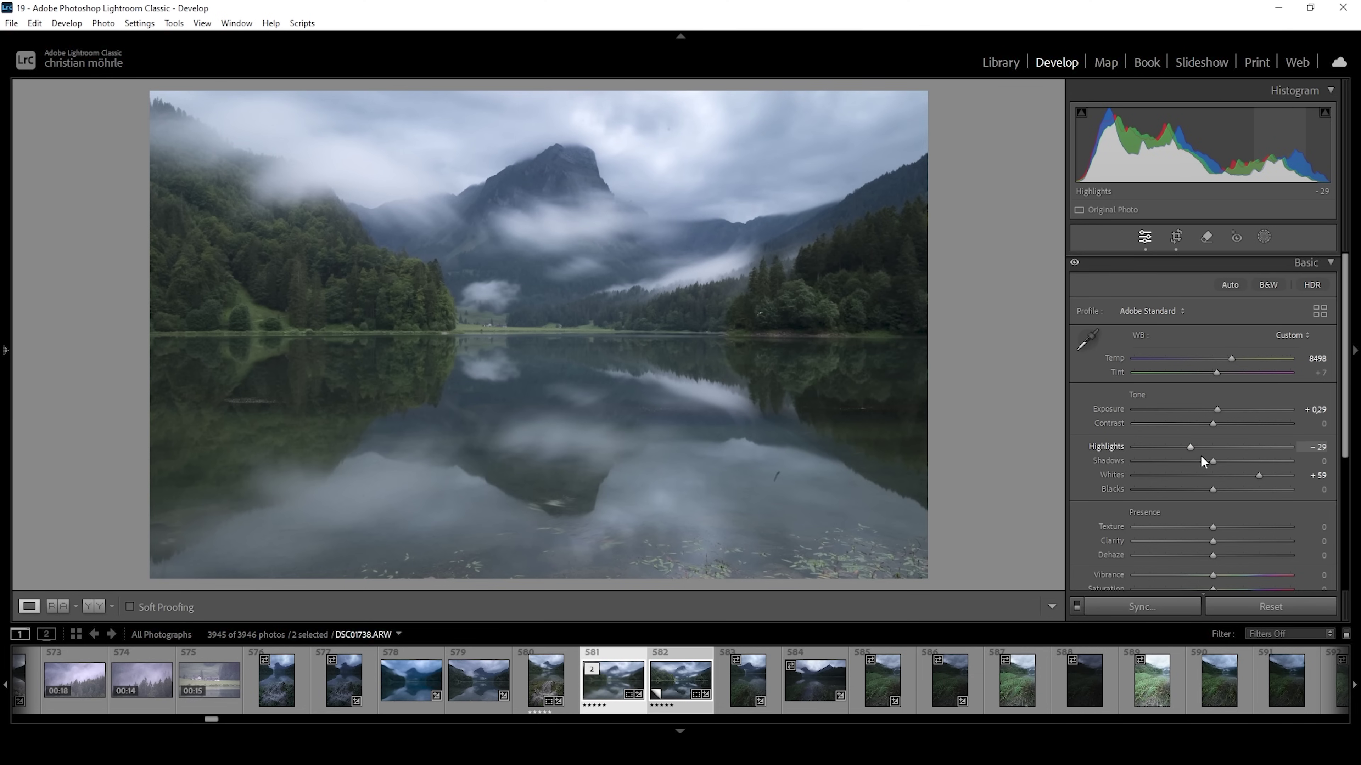
pyautogui.moveTo(1212, 462); pyautogui.dragTo(1190, 463)
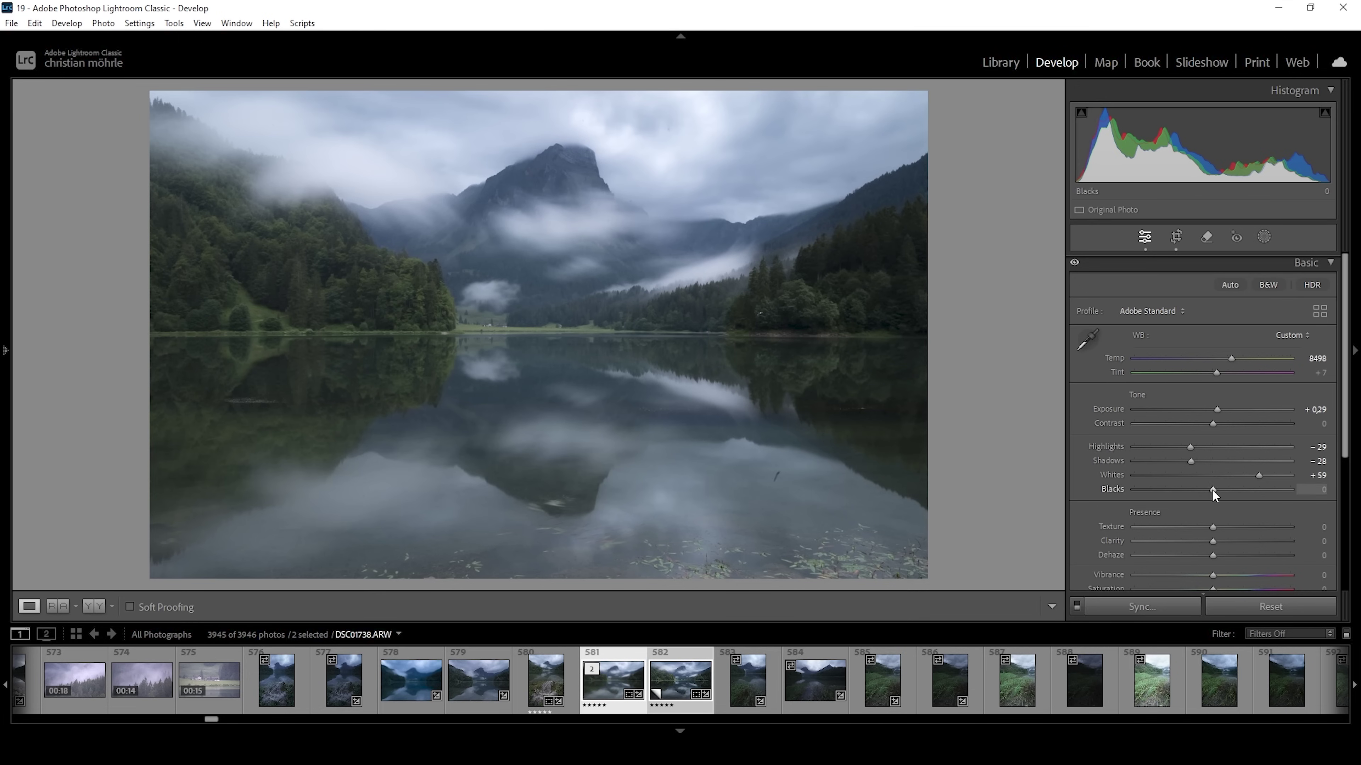
pyautogui.moveTo(1212, 491); pyautogui.dragTo(1218, 490)
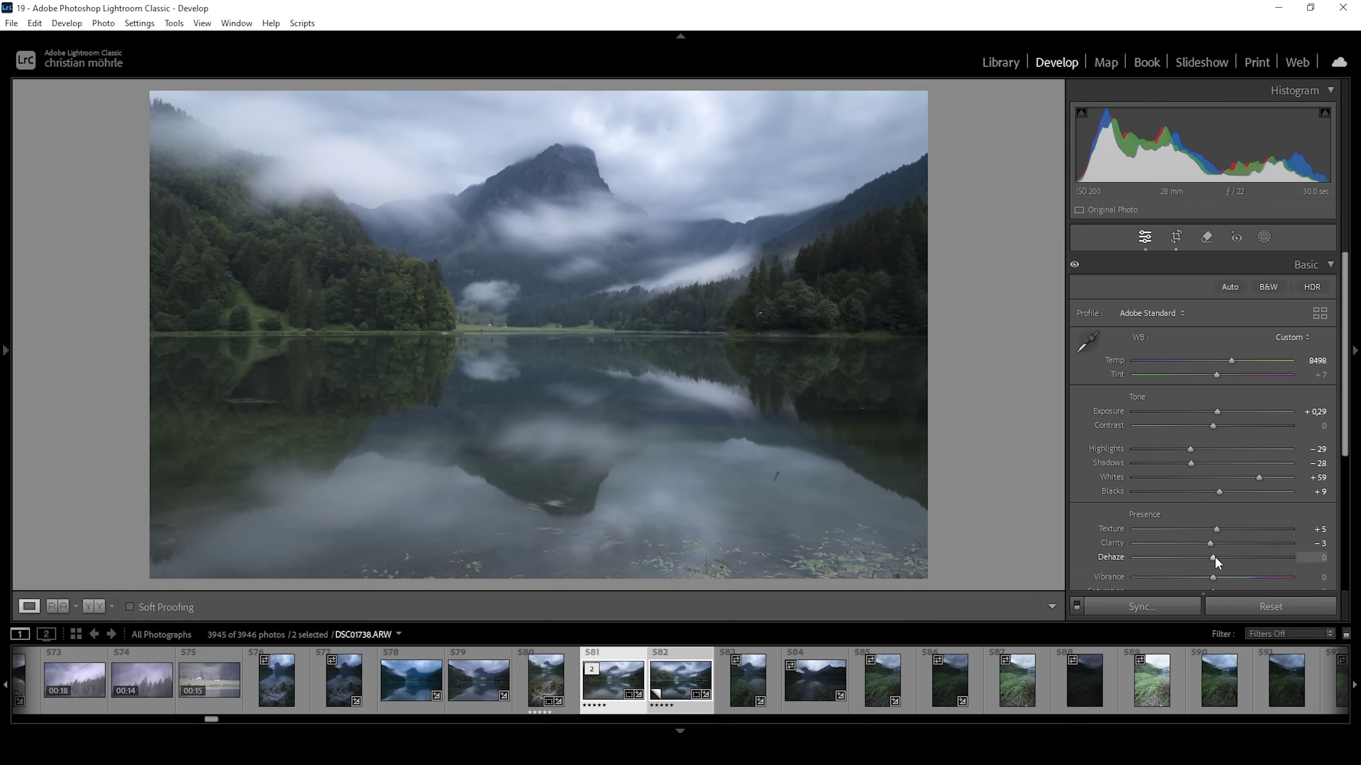
# Step: Set Texture to +5, Clarity to −3, Dehaze to −3 and Vibrance to +10, and compare the photo before and after
pyautogui.moveTo(1213, 556); pyautogui.dragTo(1211, 556)
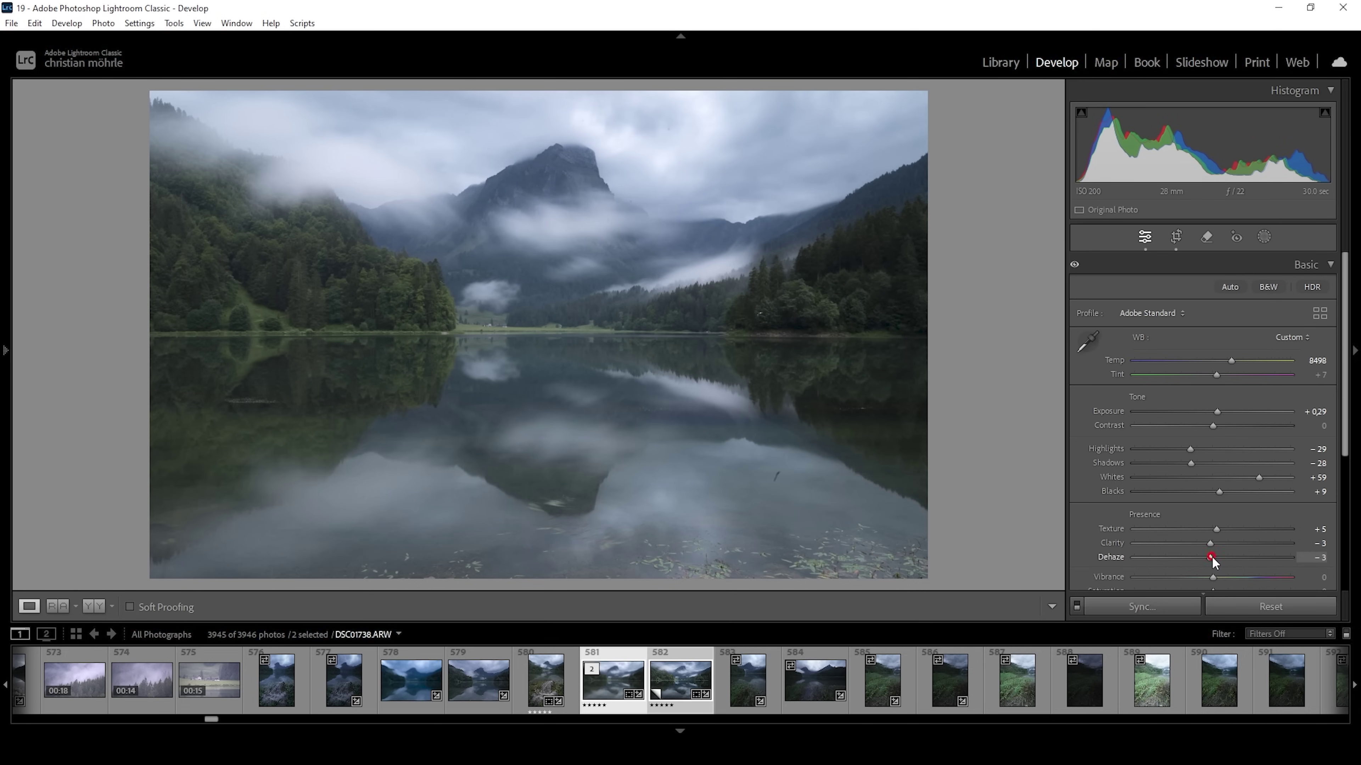
pyautogui.scroll(-1, 1227, 493)
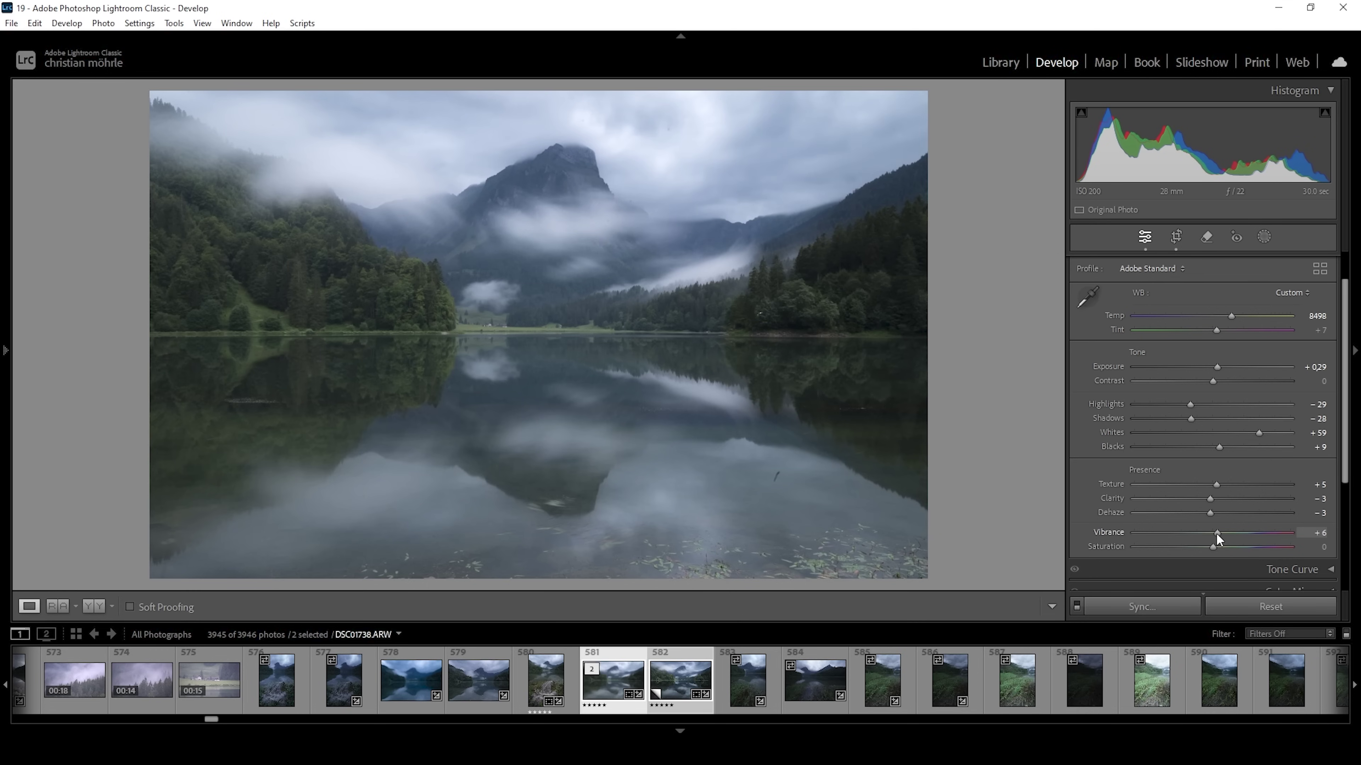
pyautogui.moveTo(1218, 533); pyautogui.dragTo(1220, 533)
pyautogui.scroll(1, 1215, 477)
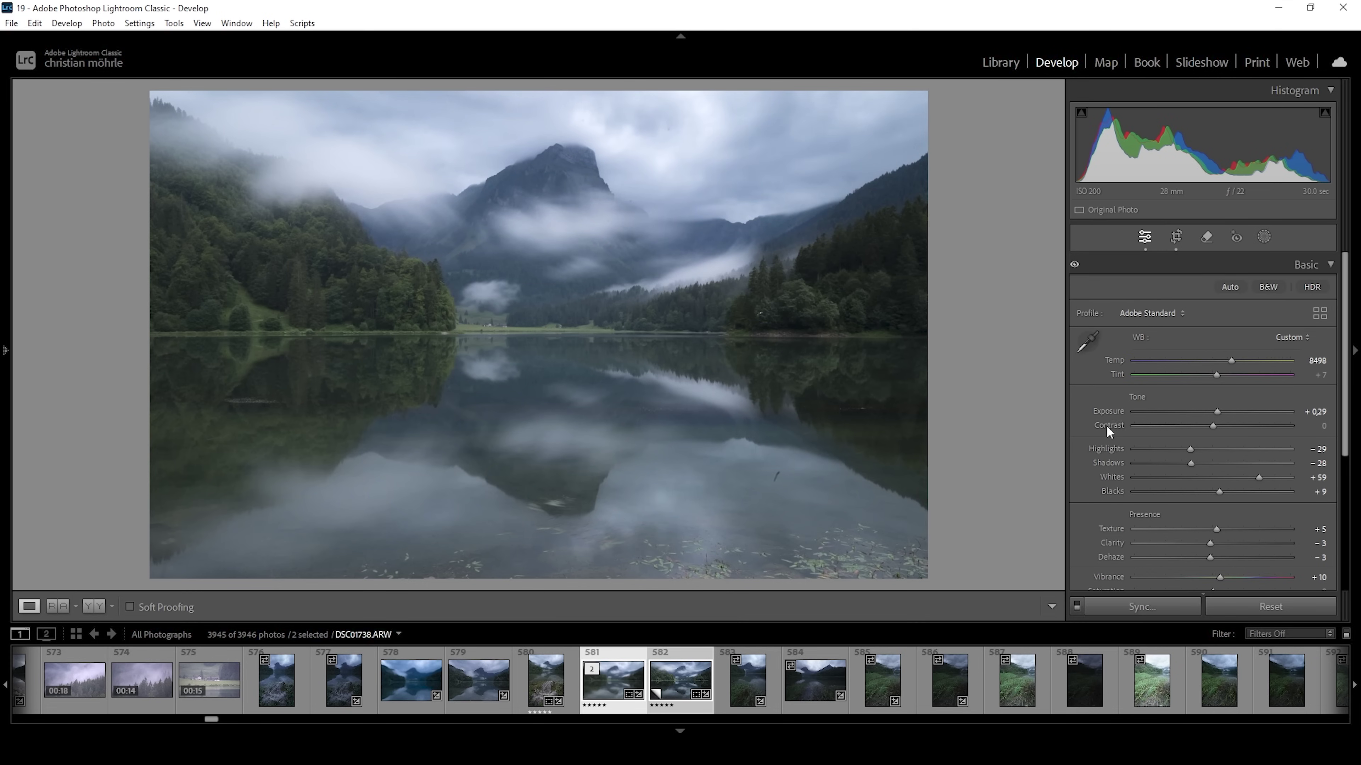
pyautogui.click(94, 606)
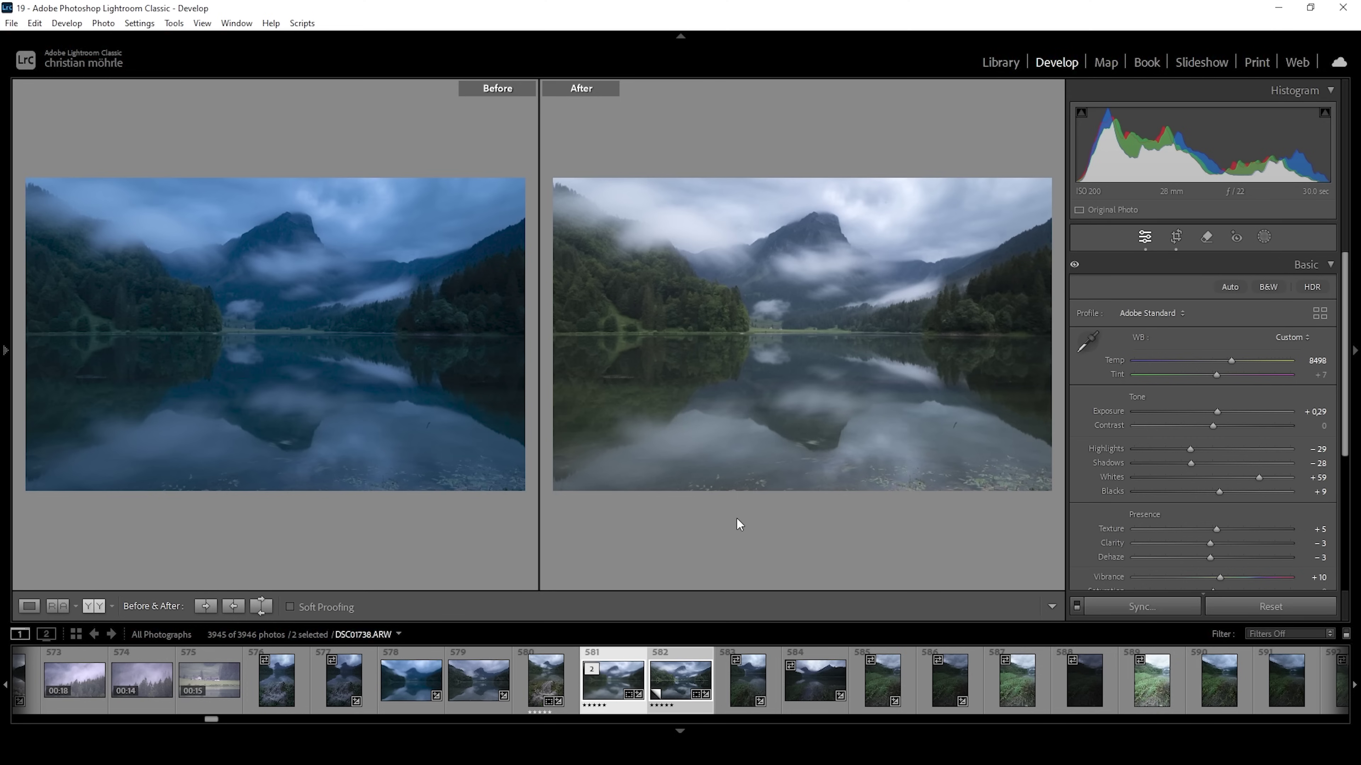
pyautogui.press('d')
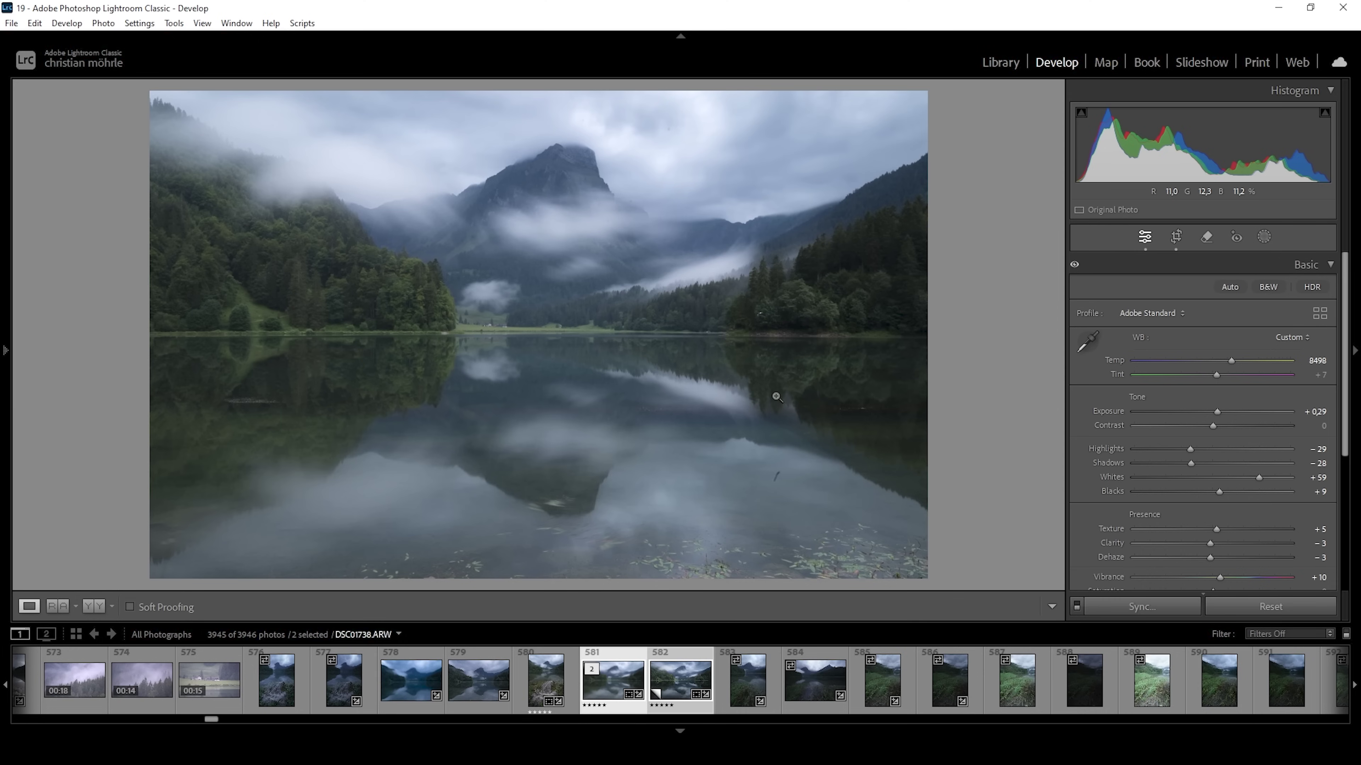
# Step: Create a linear gradient mask covering the lake, with a narrow horizontal transition along the far shoreline
pyautogui.click(1264, 237)
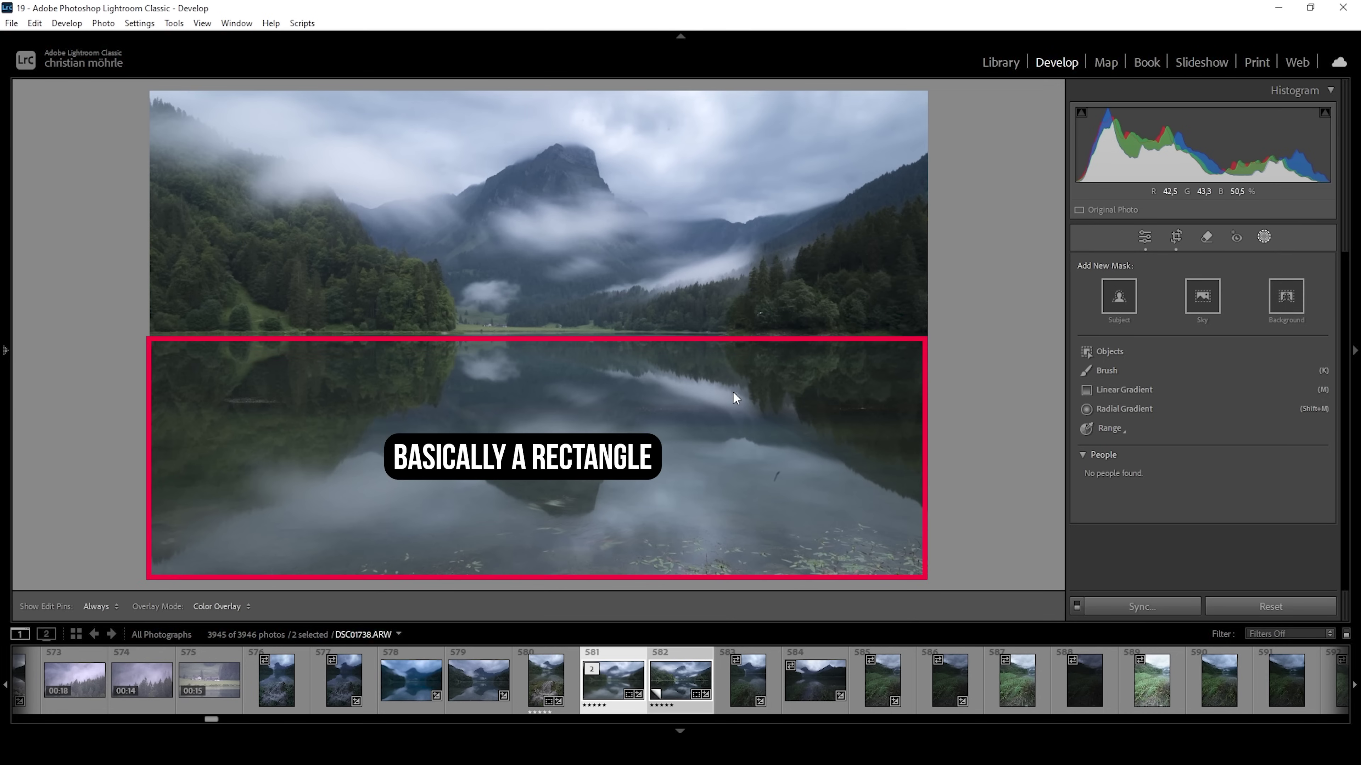
pyautogui.click(1118, 388)
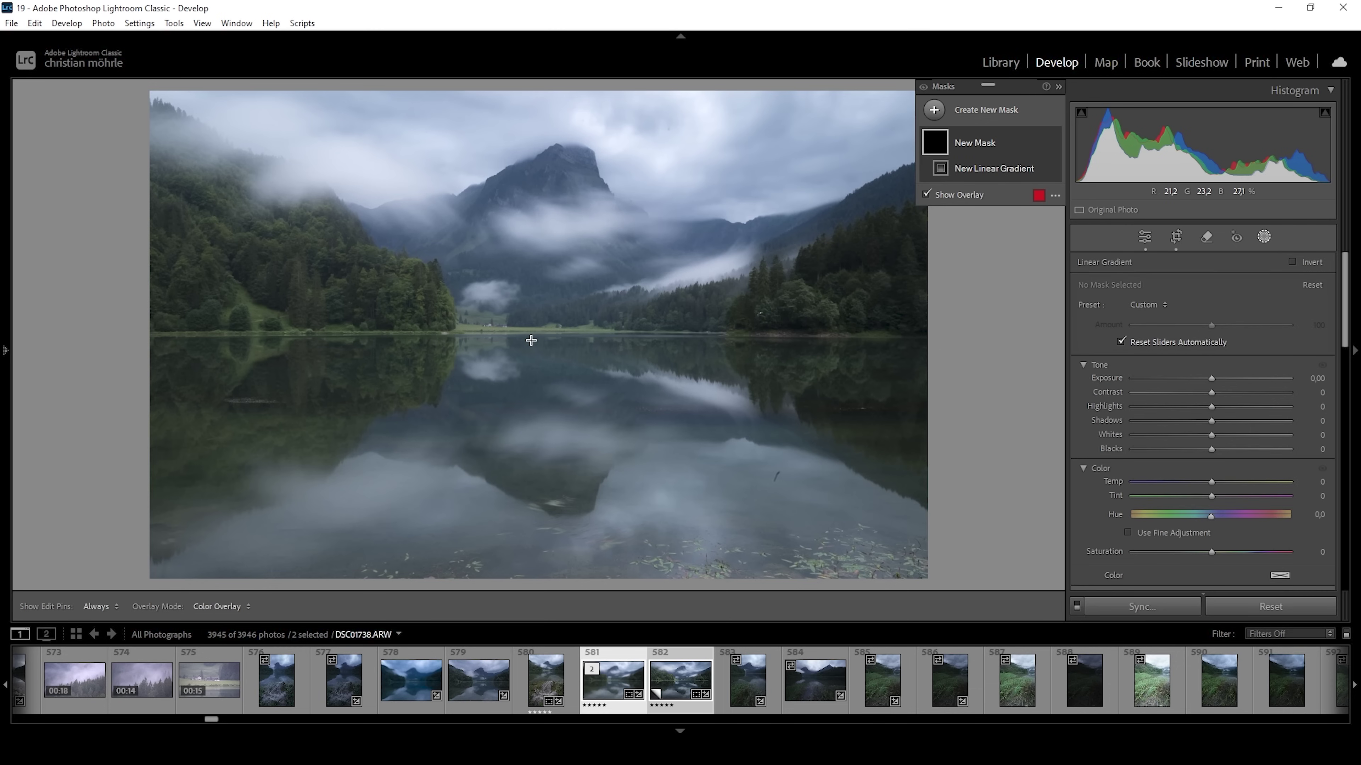
pyautogui.moveTo(531, 339); pyautogui.dragTo(531, 333)
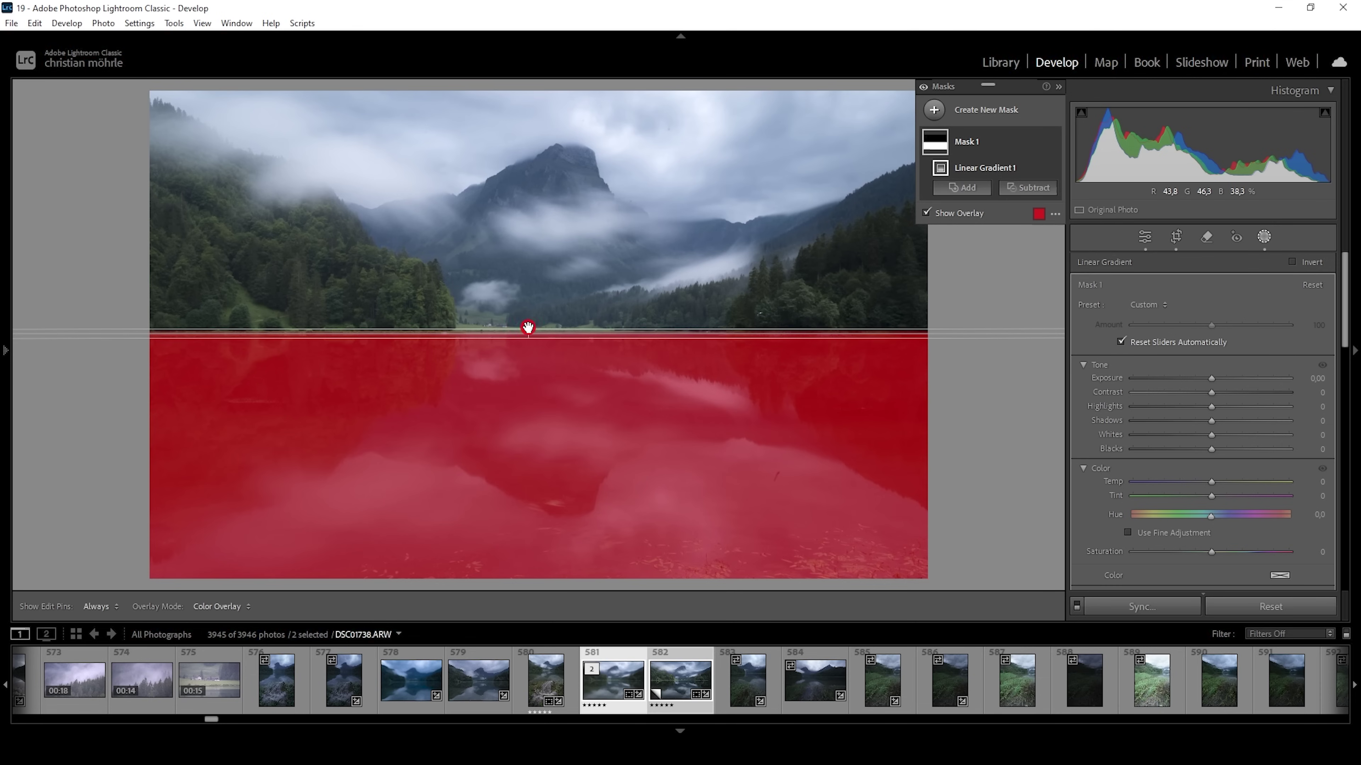
pyautogui.moveTo(527, 330); pyautogui.dragTo(527, 344)
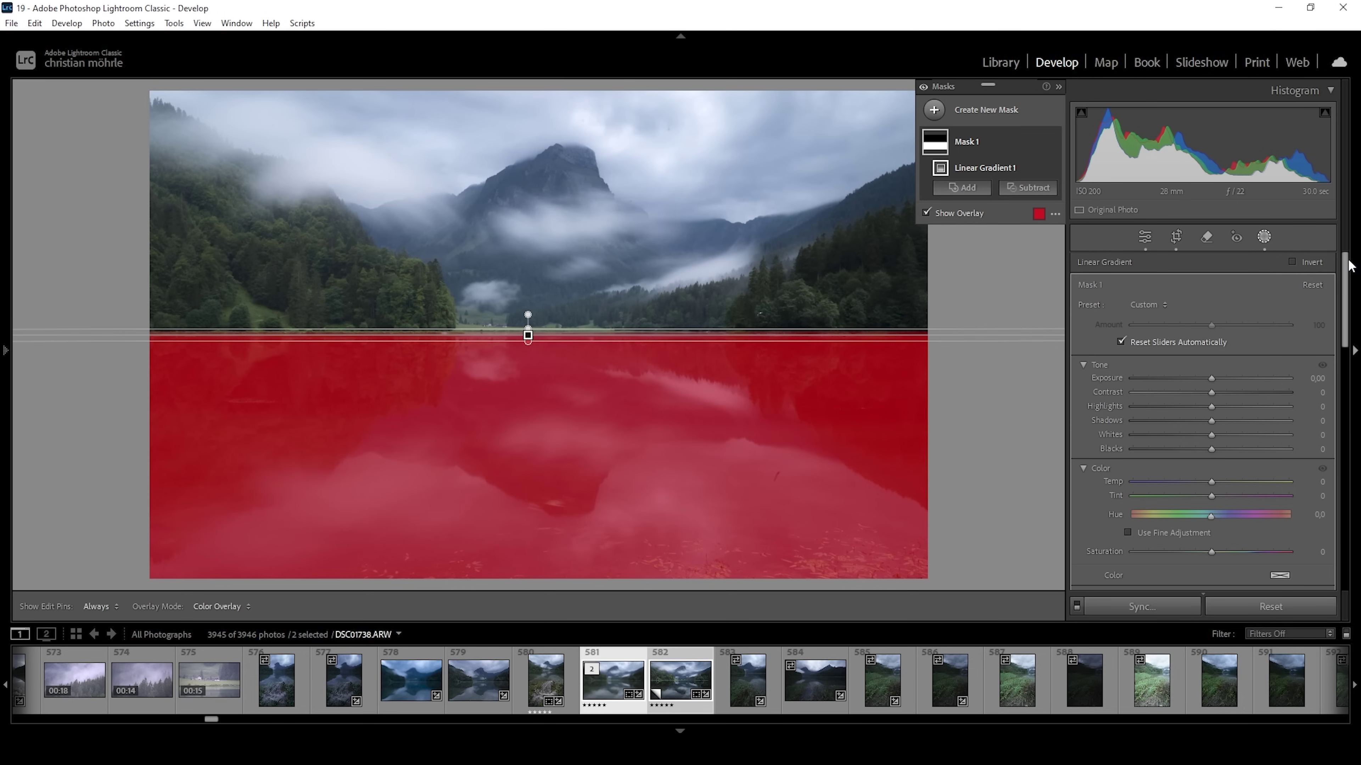
# Step: Set the lake mask's Clarity to 40 and Texture to 17, and compare the photo with the mask hidden and shown
pyautogui.scroll(-6, 1350, 265)
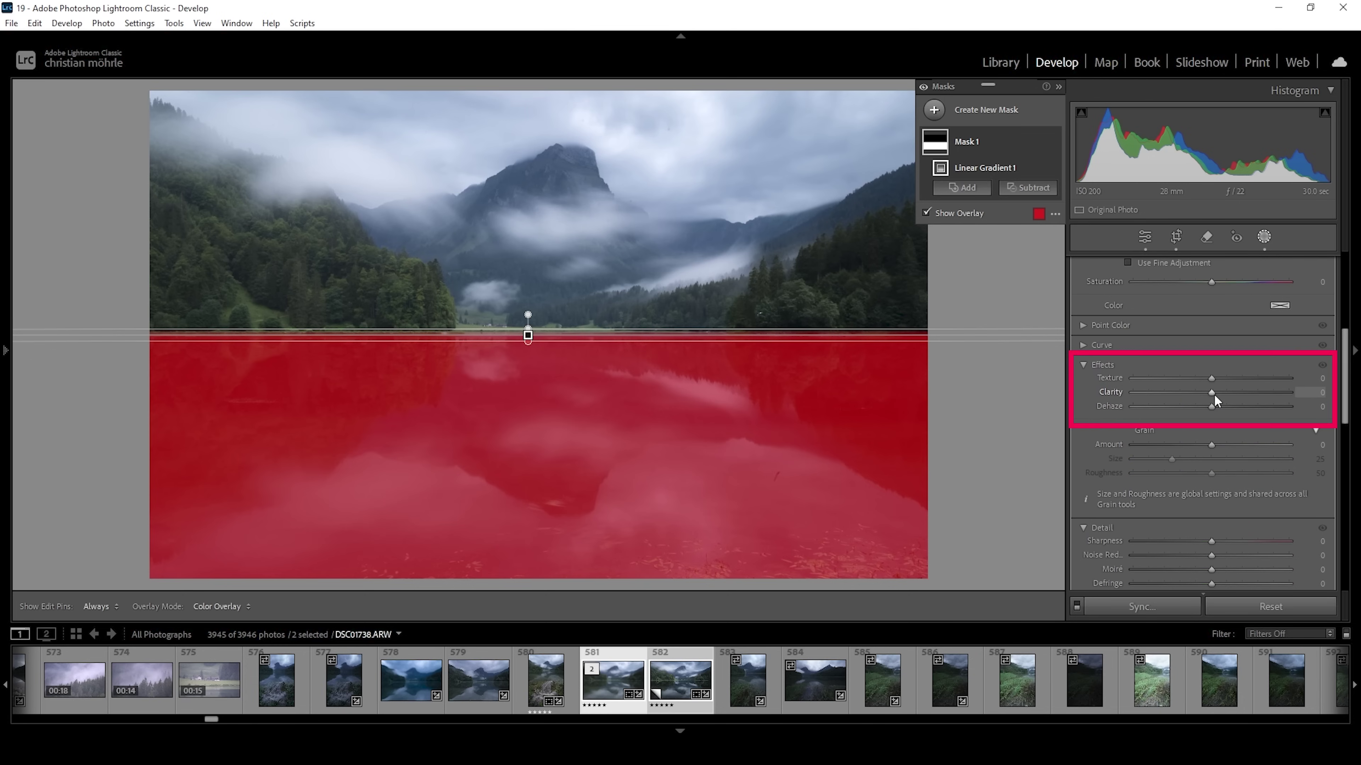
pyautogui.hotkey('shift', 'w')
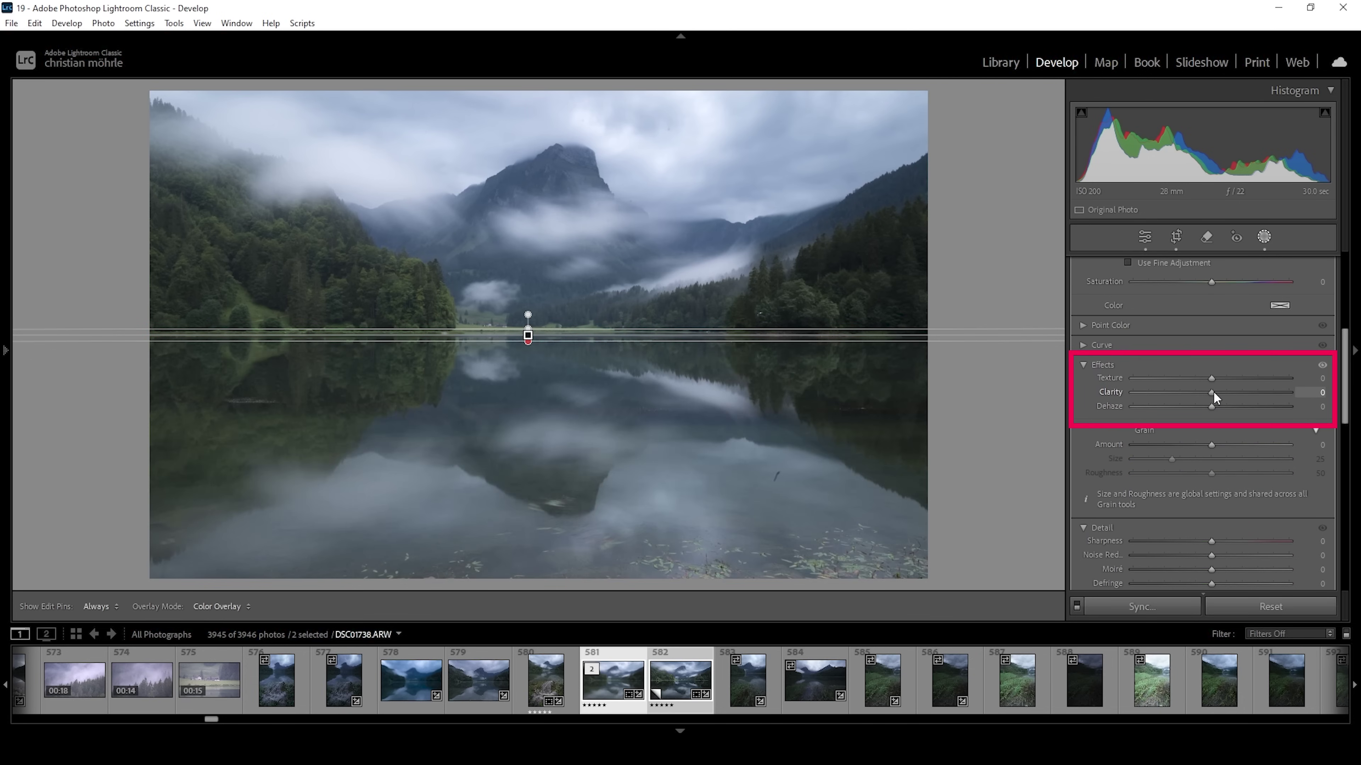
pyautogui.moveTo(1211, 392); pyautogui.dragTo(1268, 391)
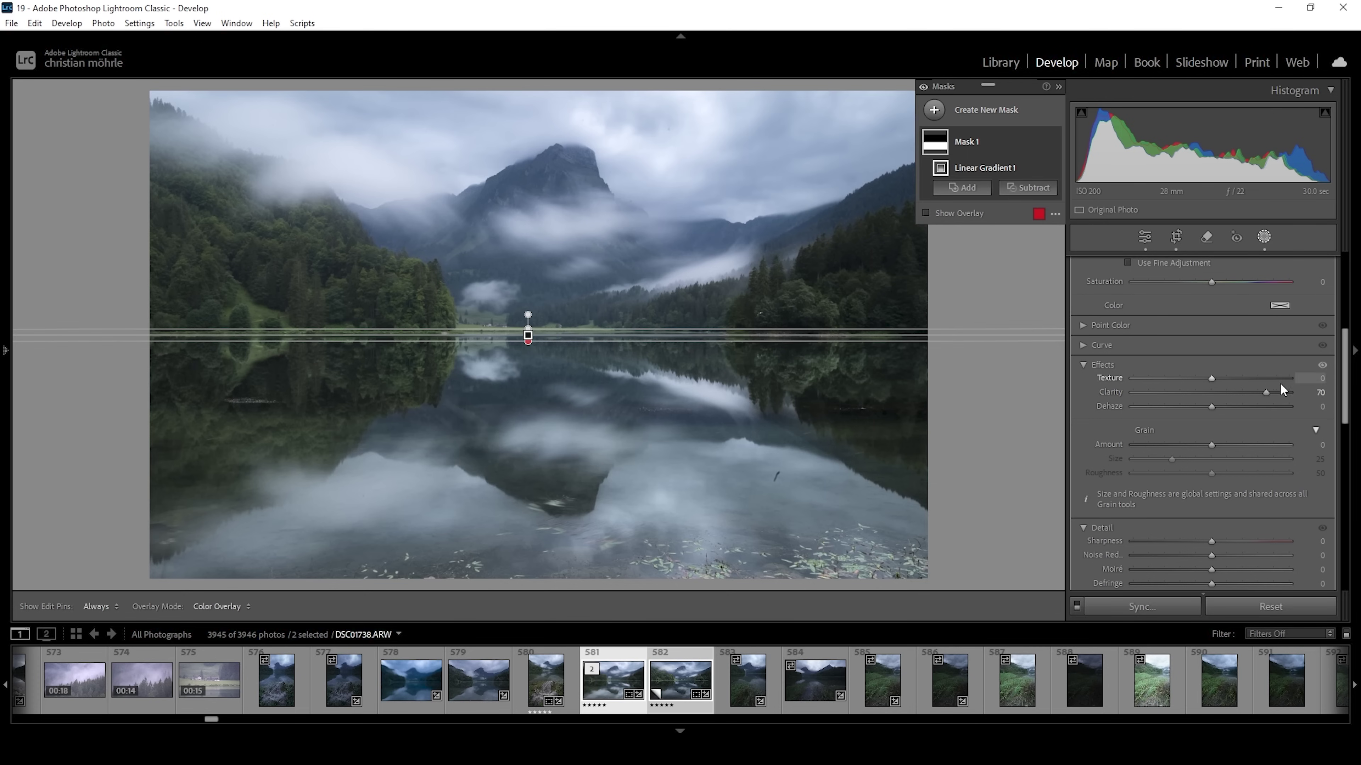
pyautogui.moveTo(1263, 394); pyautogui.dragTo(1242, 393)
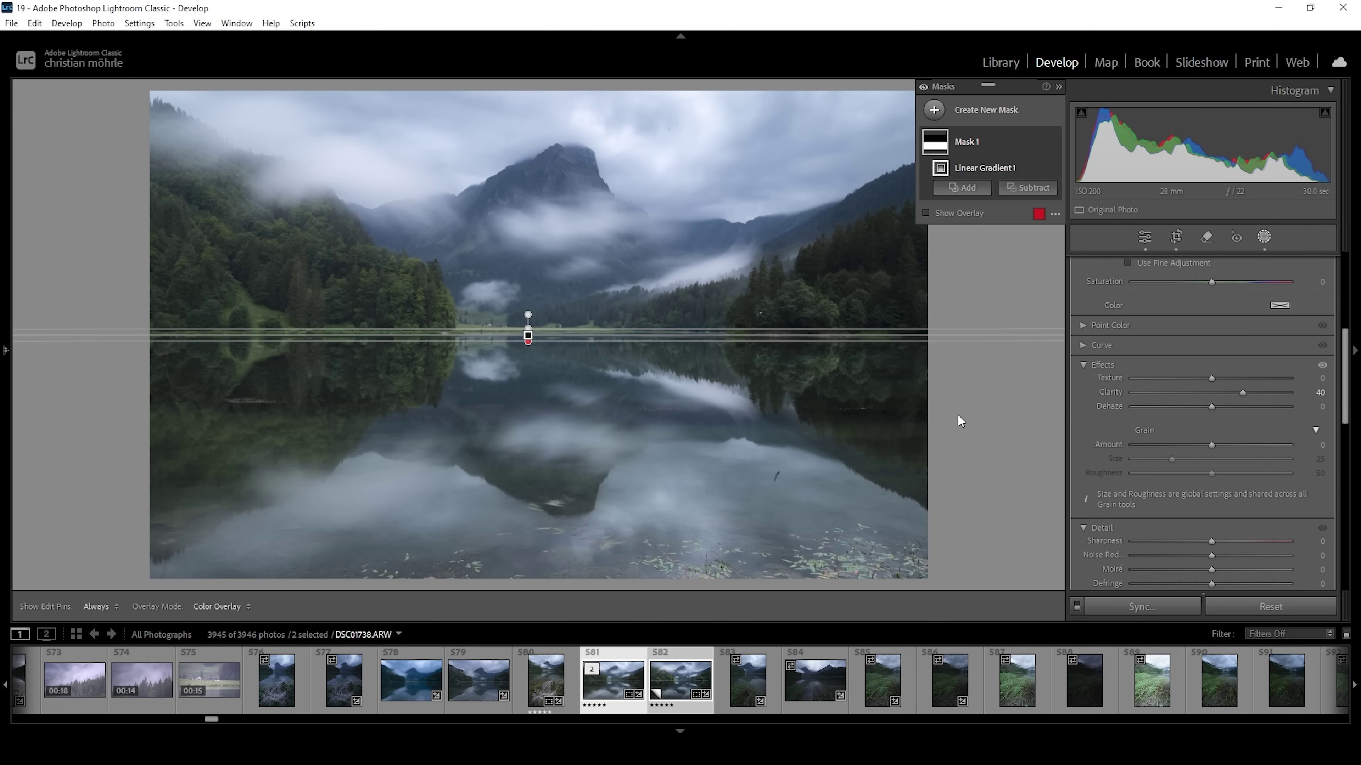
pyautogui.moveTo(1211, 378); pyautogui.dragTo(1212, 378)
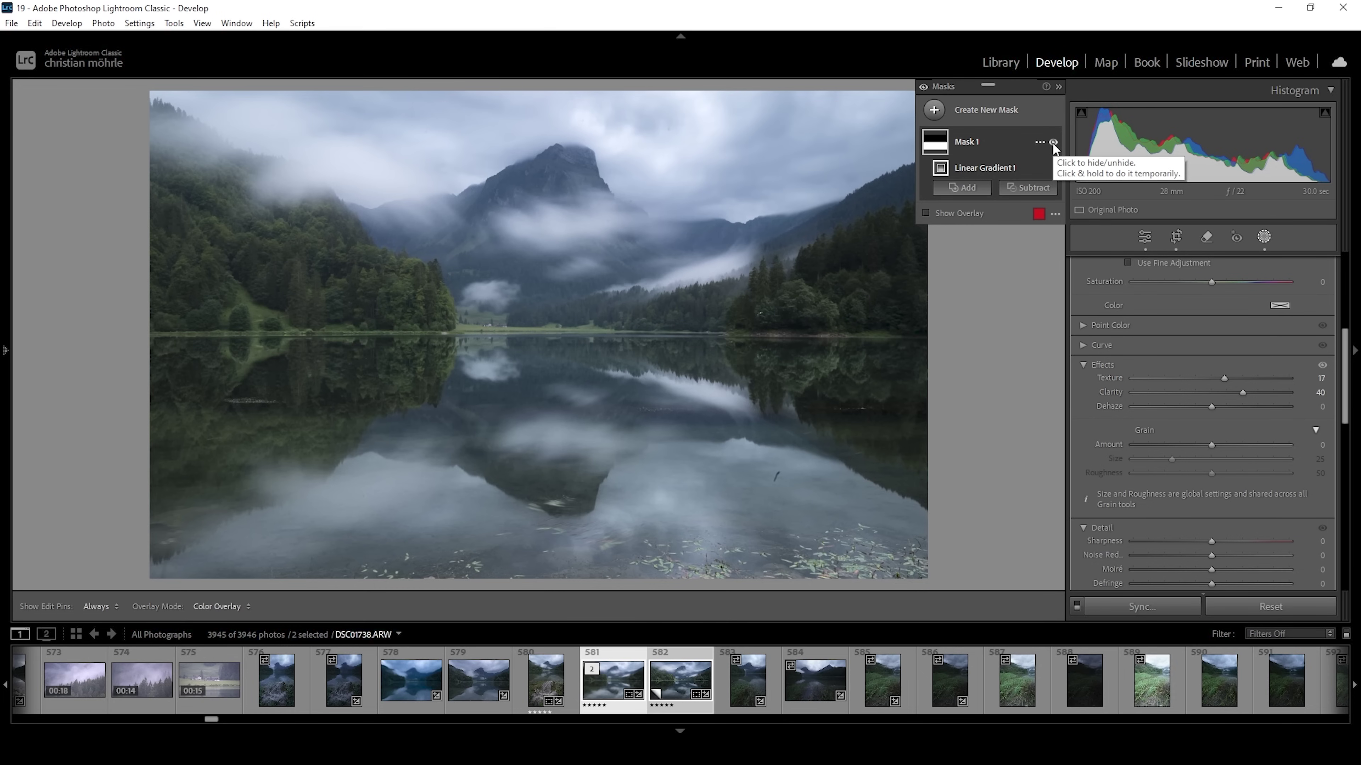
pyautogui.click(1053, 143)
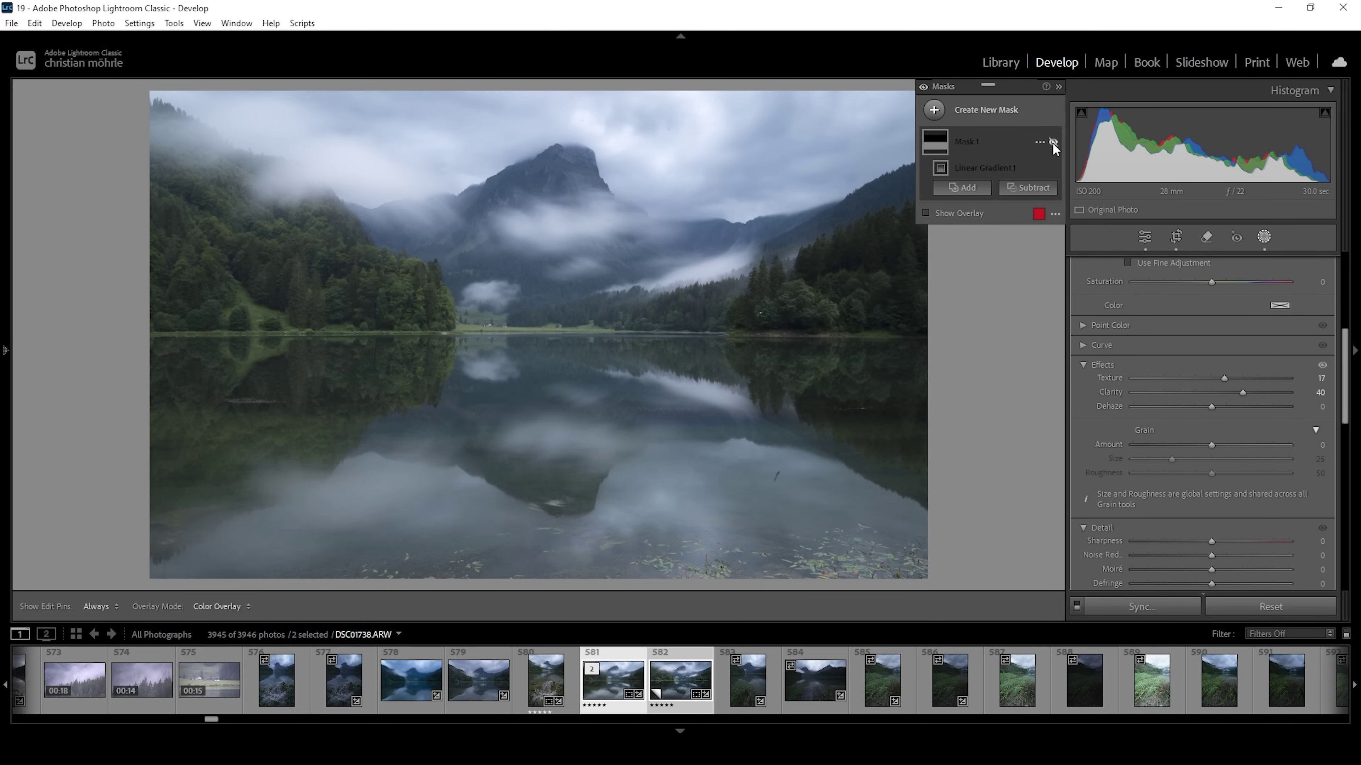
pyautogui.click(1053, 142)
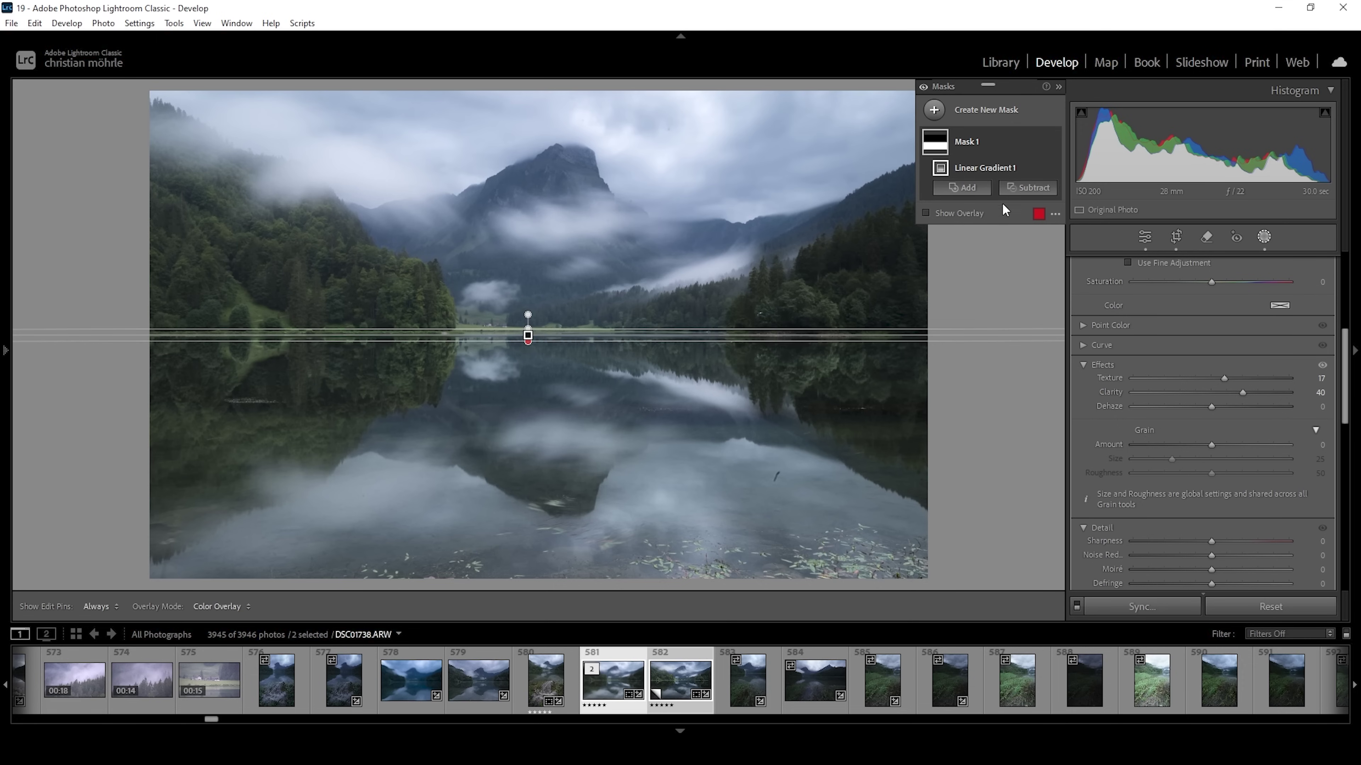
# Step: Set the lake mask's Contrast to 17 and Shadows to −15
pyautogui.moveTo(1346, 376); pyautogui.dragTo(1351, 268)
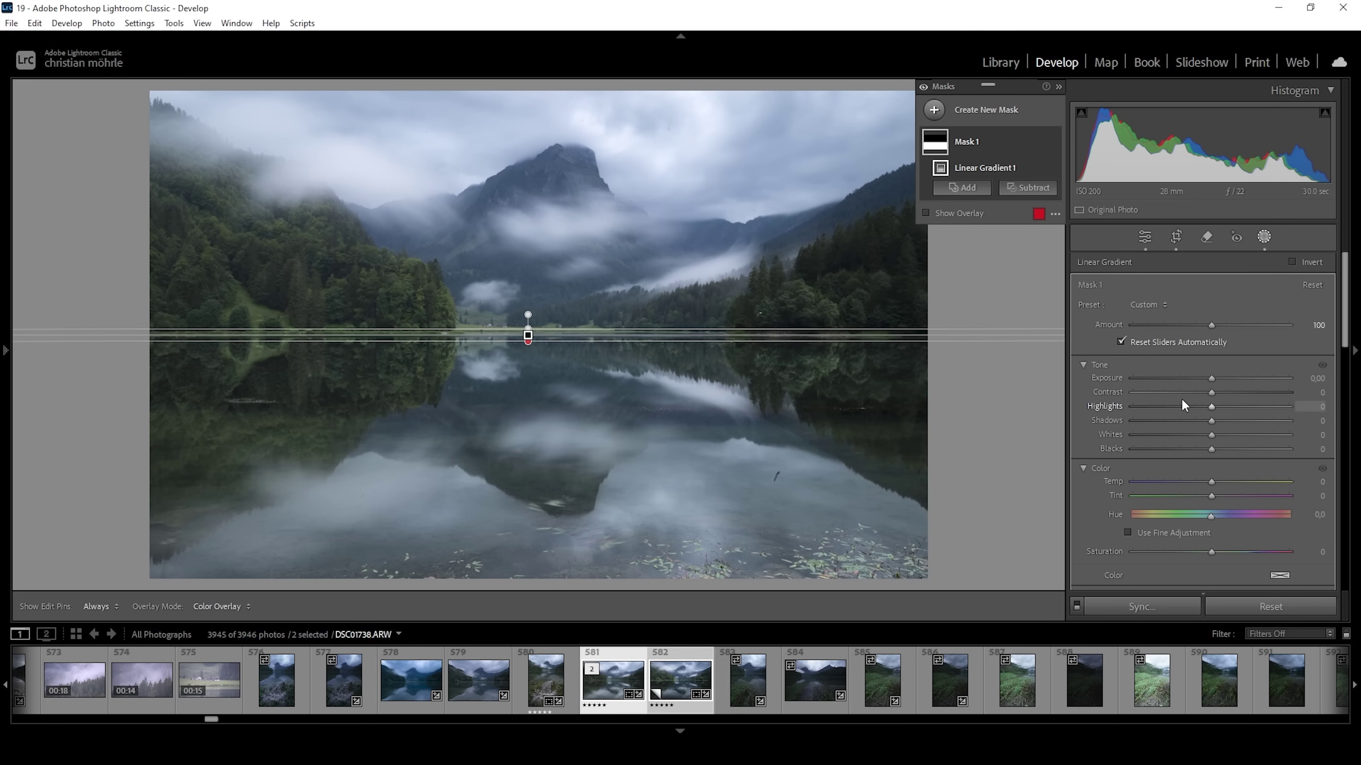
pyautogui.moveTo(1212, 393); pyautogui.dragTo(1227, 394)
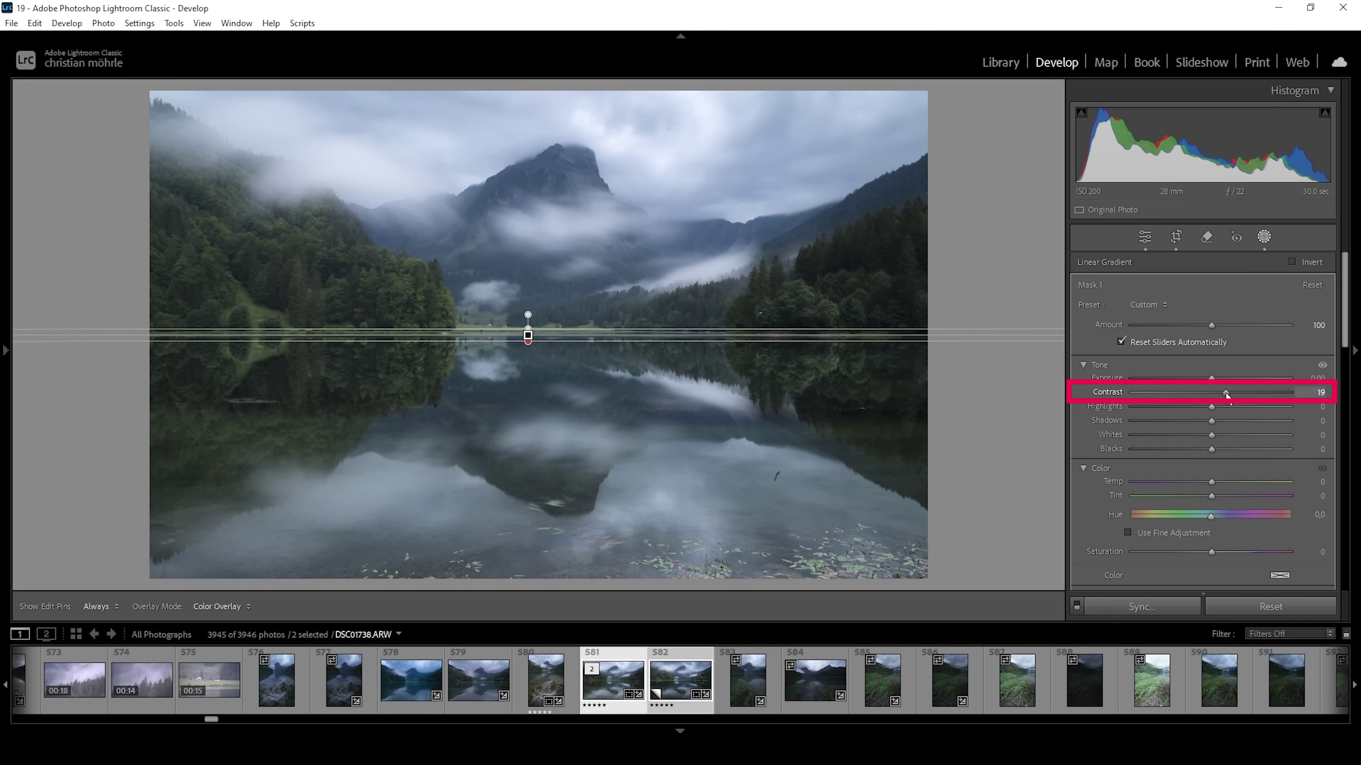
pyautogui.moveTo(1227, 394); pyautogui.dragTo(1225, 394)
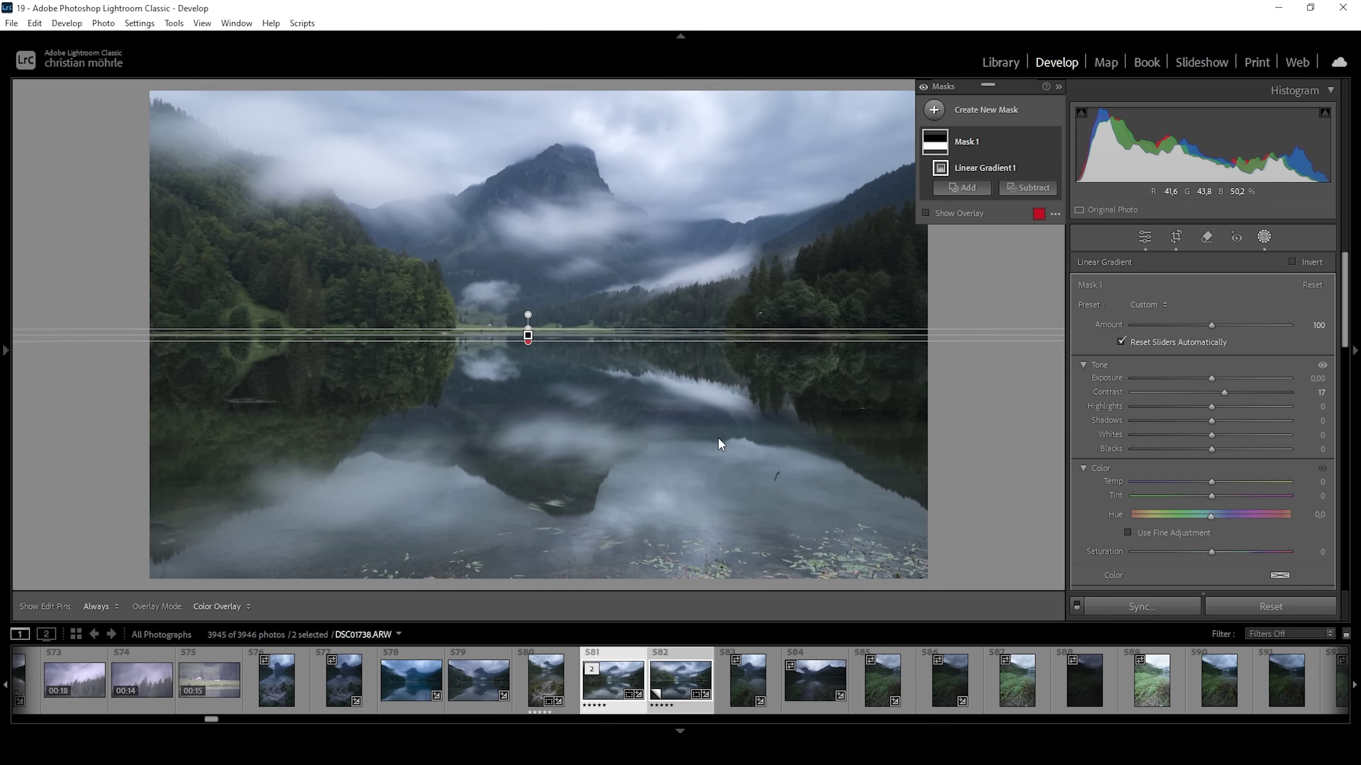
pyautogui.moveTo(1210, 423); pyautogui.dragTo(1201, 422)
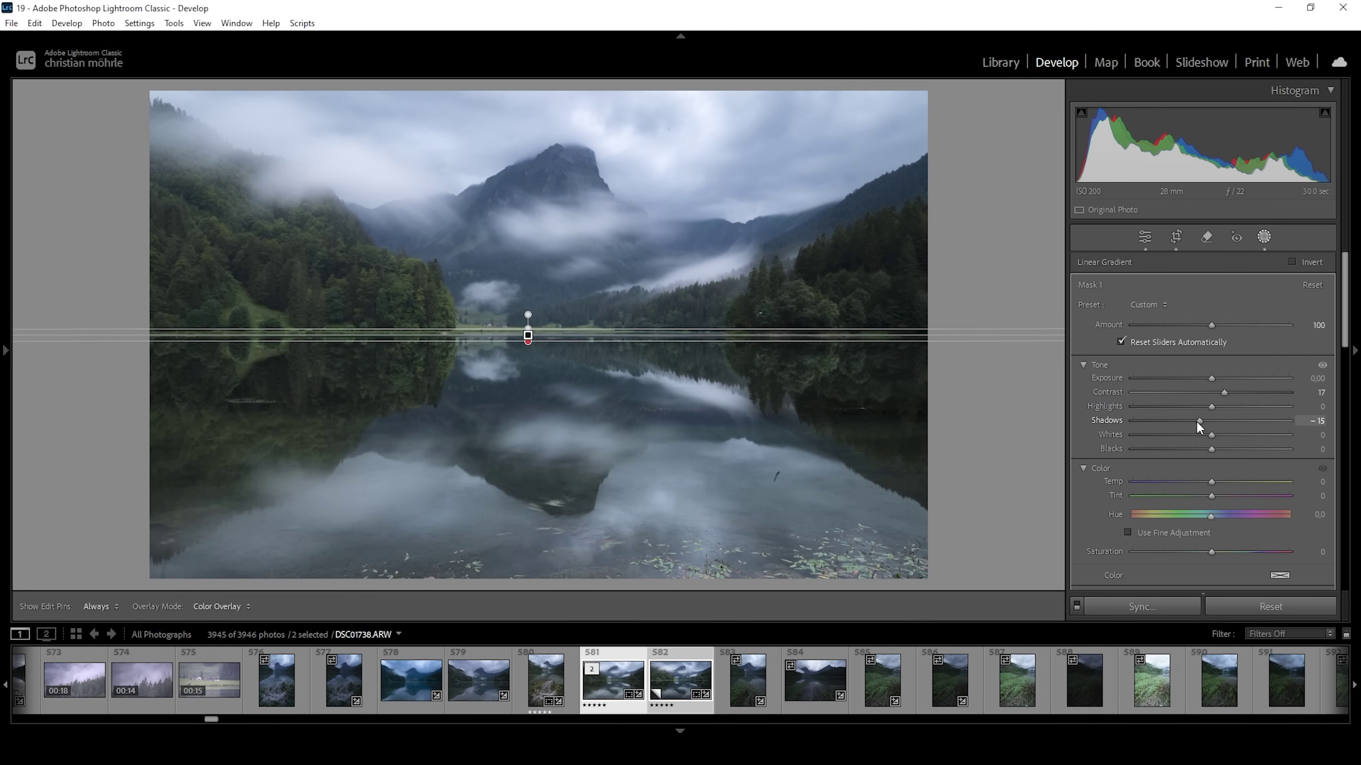
pyautogui.moveTo(1199, 423); pyautogui.dragTo(1195, 422)
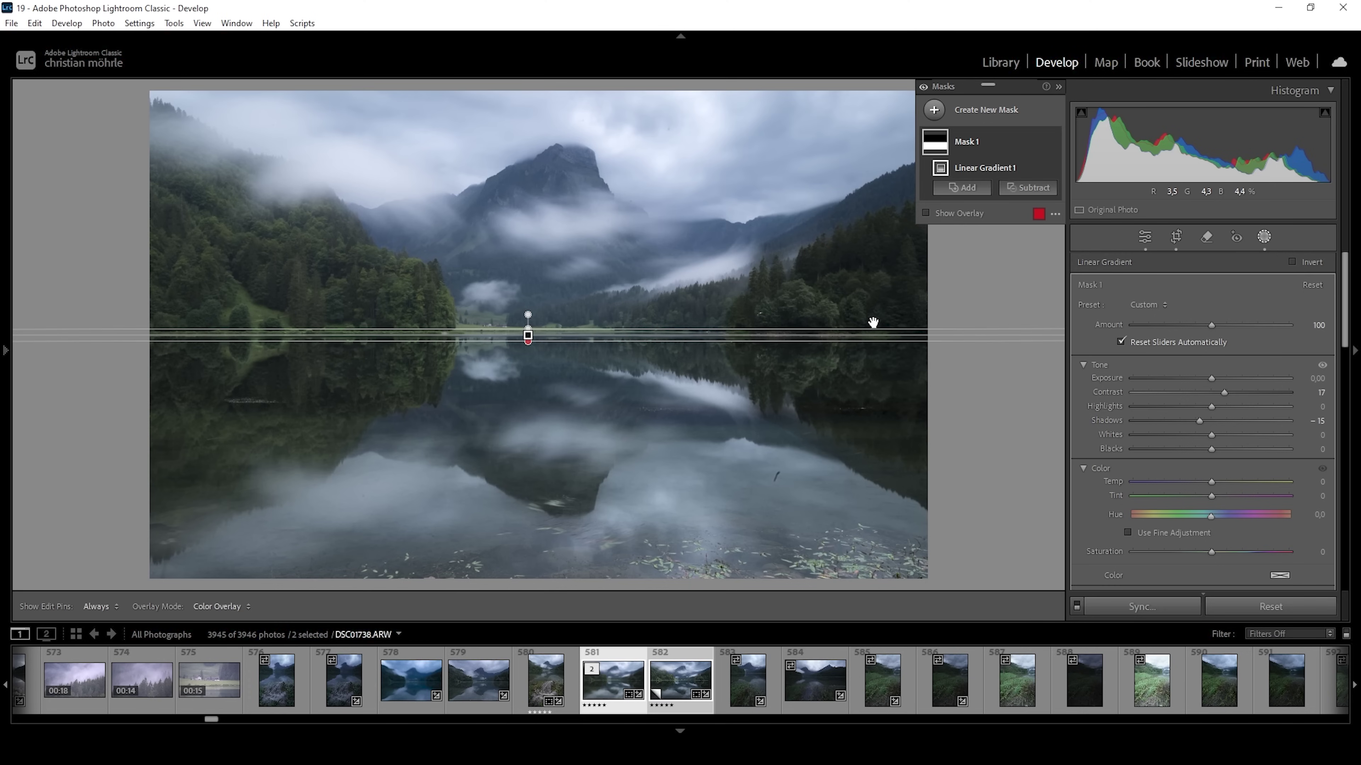
# Step: Create a second linear gradient mask rising from the photo's bottom edge and fading out around the middle of the lake
pyautogui.click(935, 111)
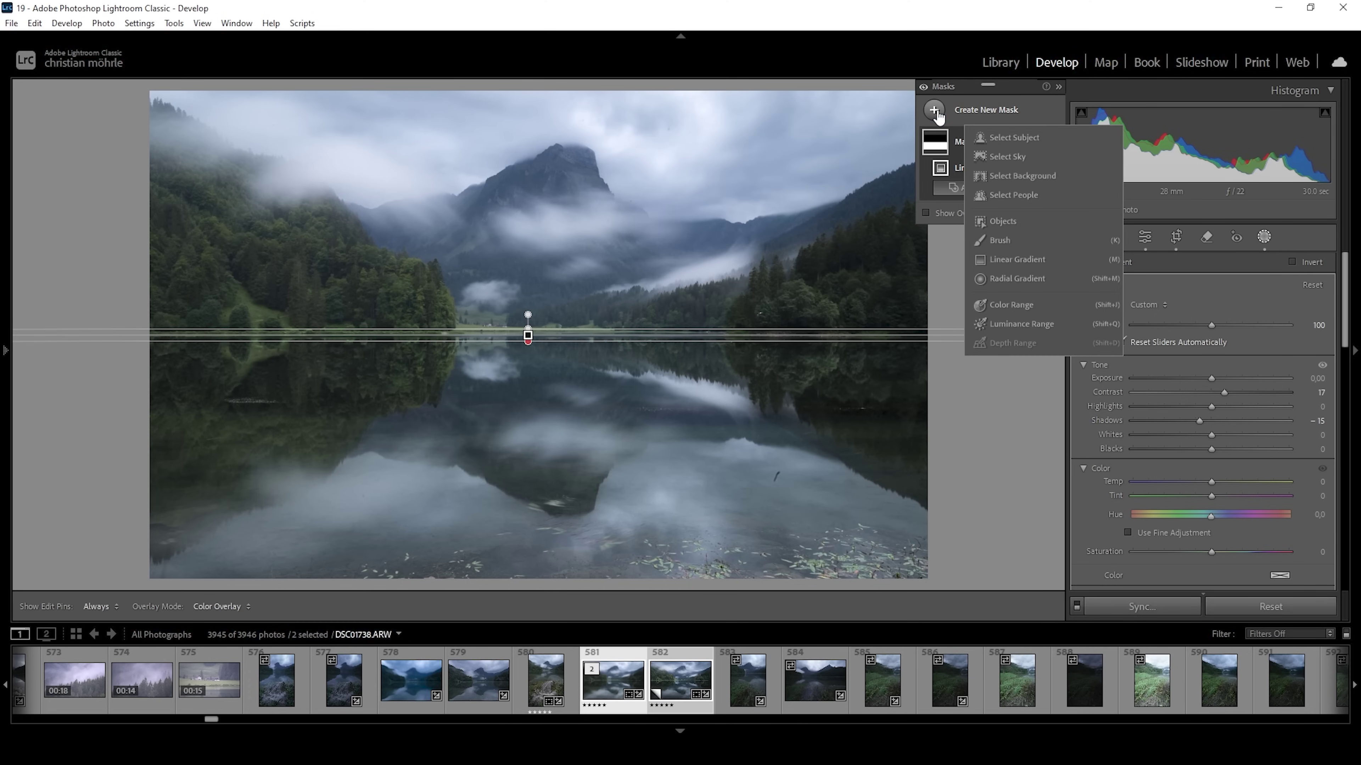
pyautogui.click(1018, 260)
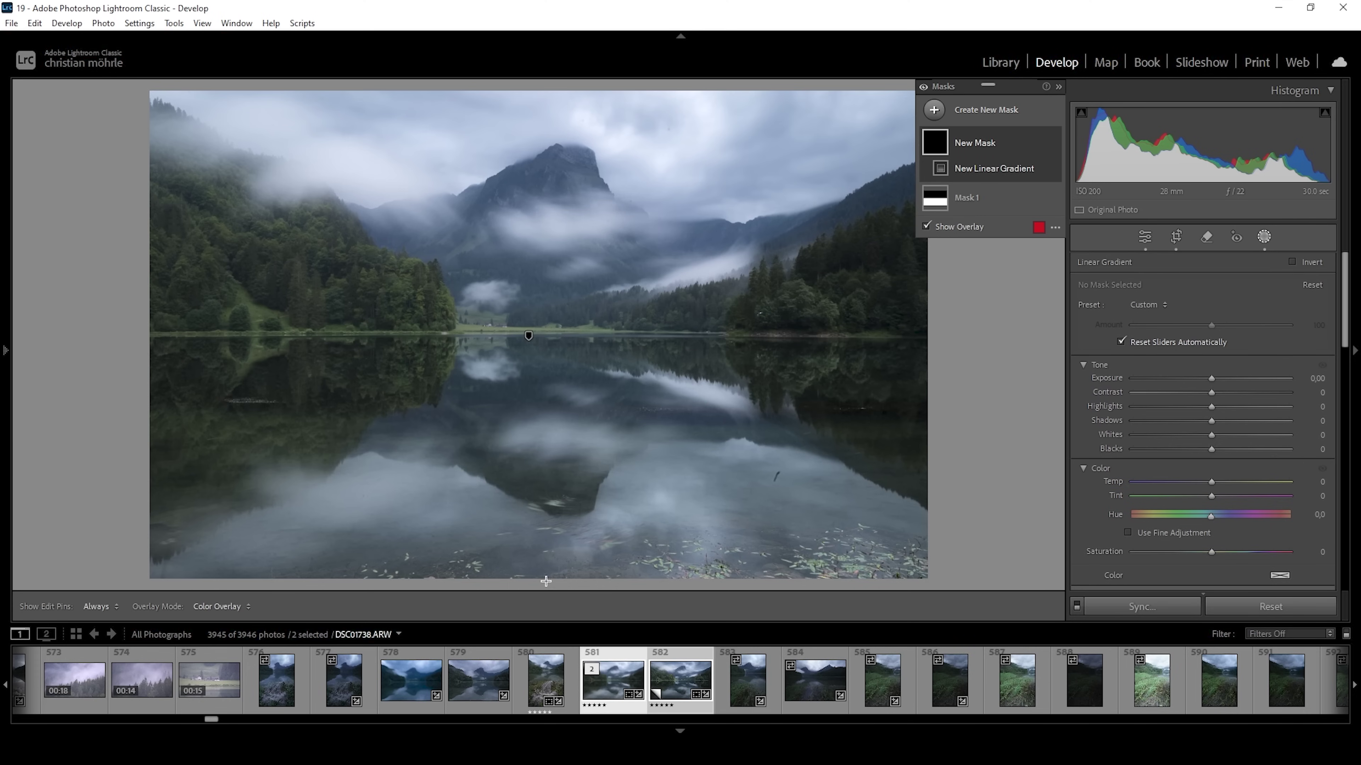
pyautogui.moveTo(550, 578); pyautogui.dragTo(560, 400)
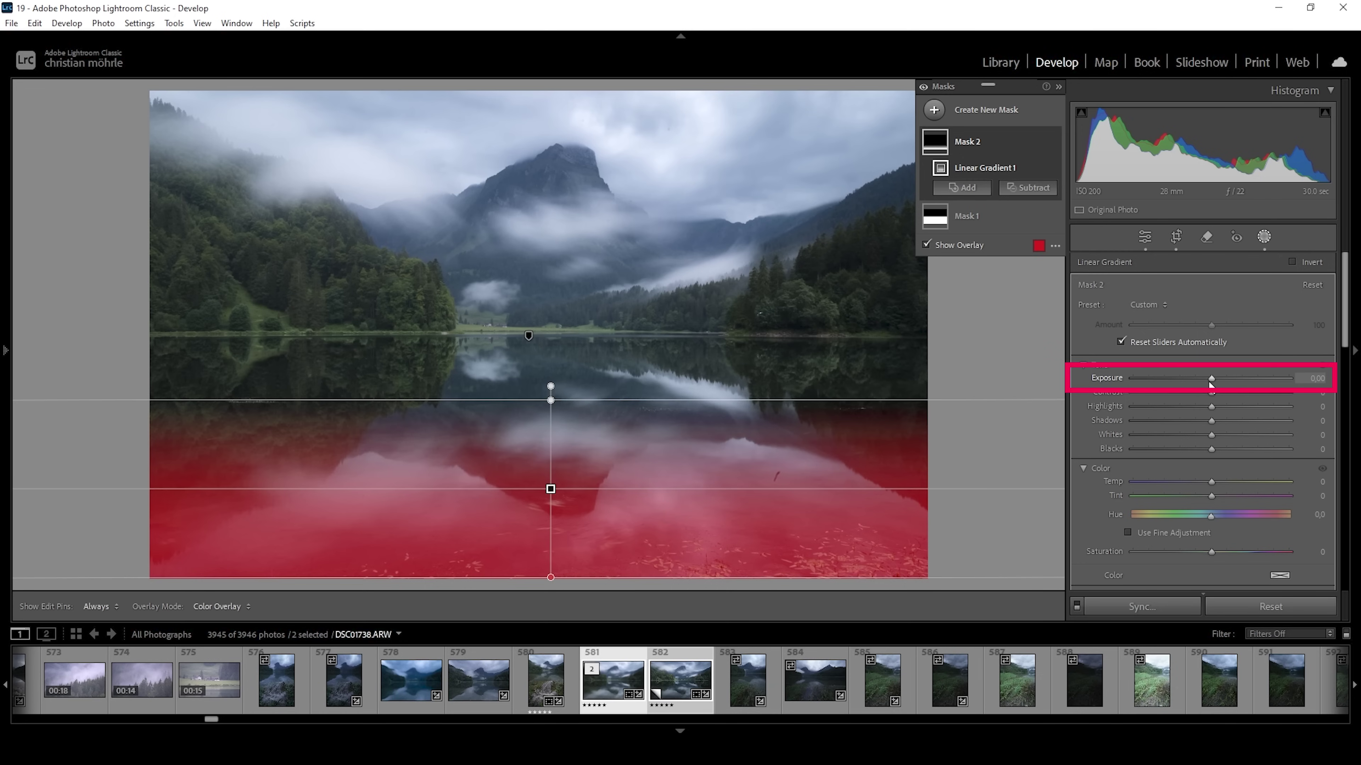
# Step: Set the foreground water mask's Exposure to −0.74 and Contrast to 29, and compare the photo with all masks hidden and shown
pyautogui.moveTo(1209, 378)
pyautogui.mouseDown()
pyautogui.moveTo(1196, 378)
pyautogui.moveTo(1230, 395)
pyautogui.mouseUp()
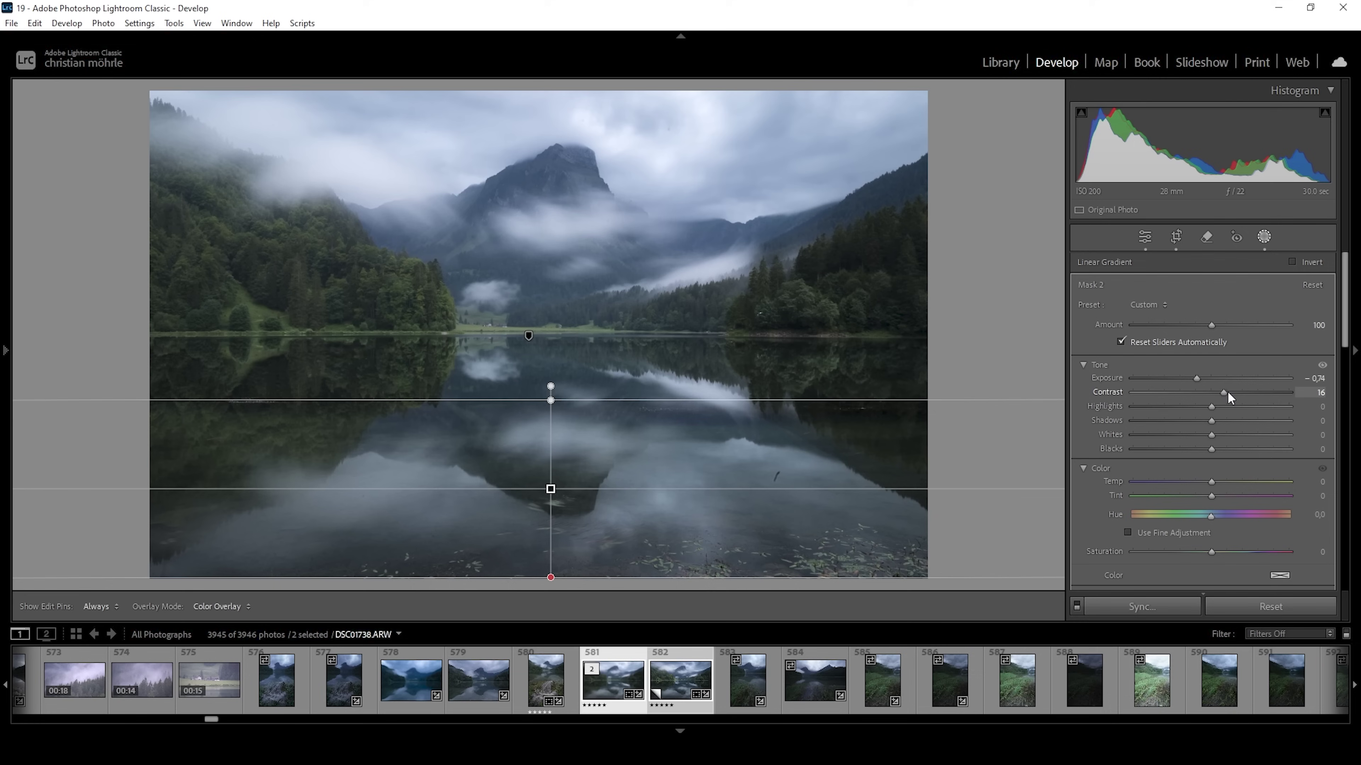
pyautogui.moveTo(1227, 391); pyautogui.dragTo(1229, 397)
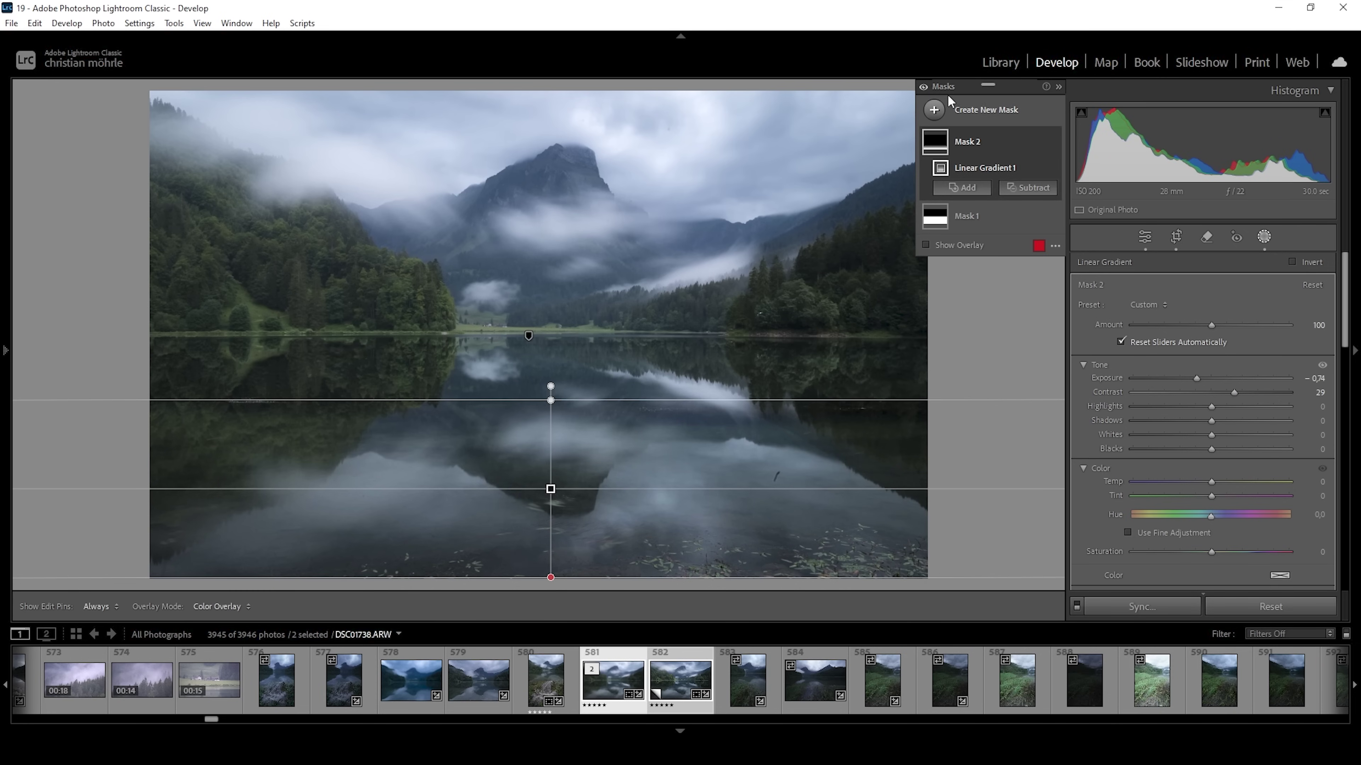
pyautogui.click(923, 87)
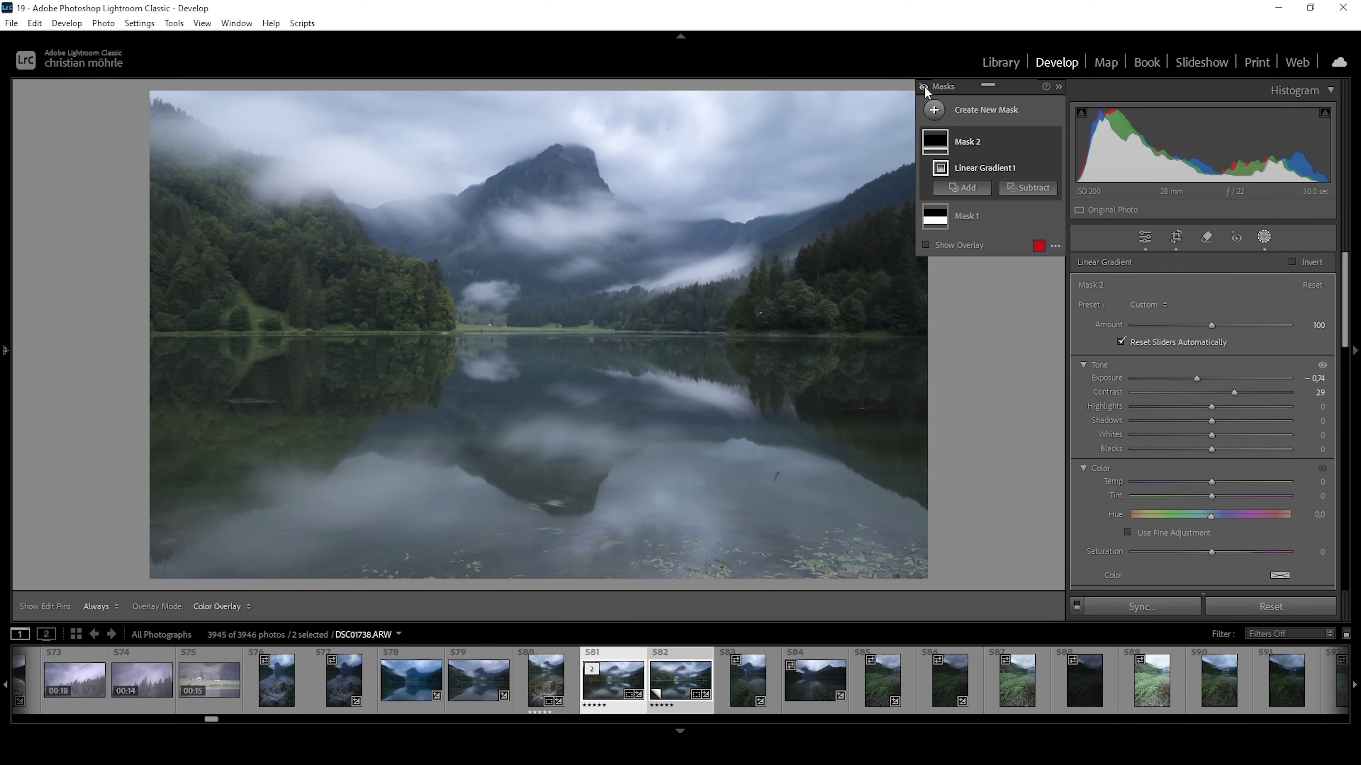
pyautogui.click(923, 86)
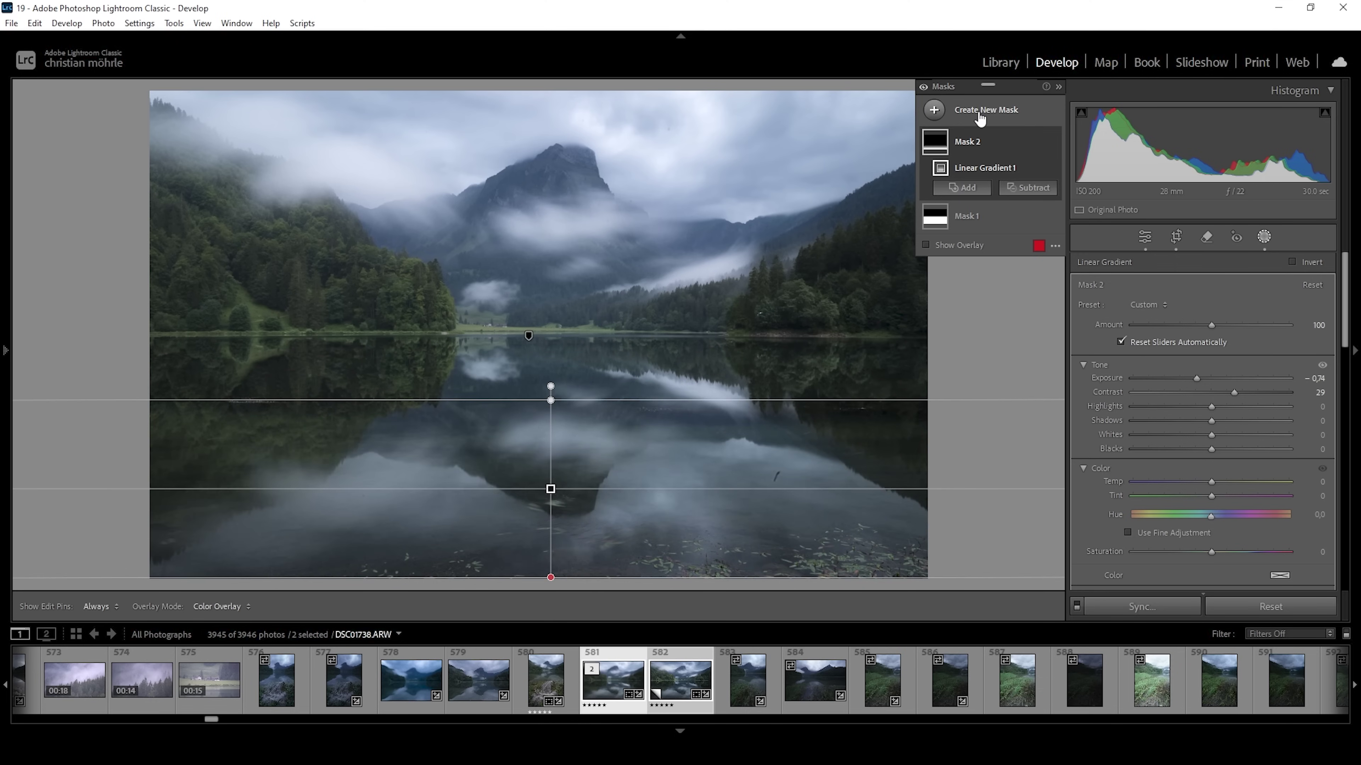
# Step: Create a linear gradient mask over the whole lake and subtract an upward linear gradient from it, limiting it to the water near the far shore
pyautogui.click(933, 111)
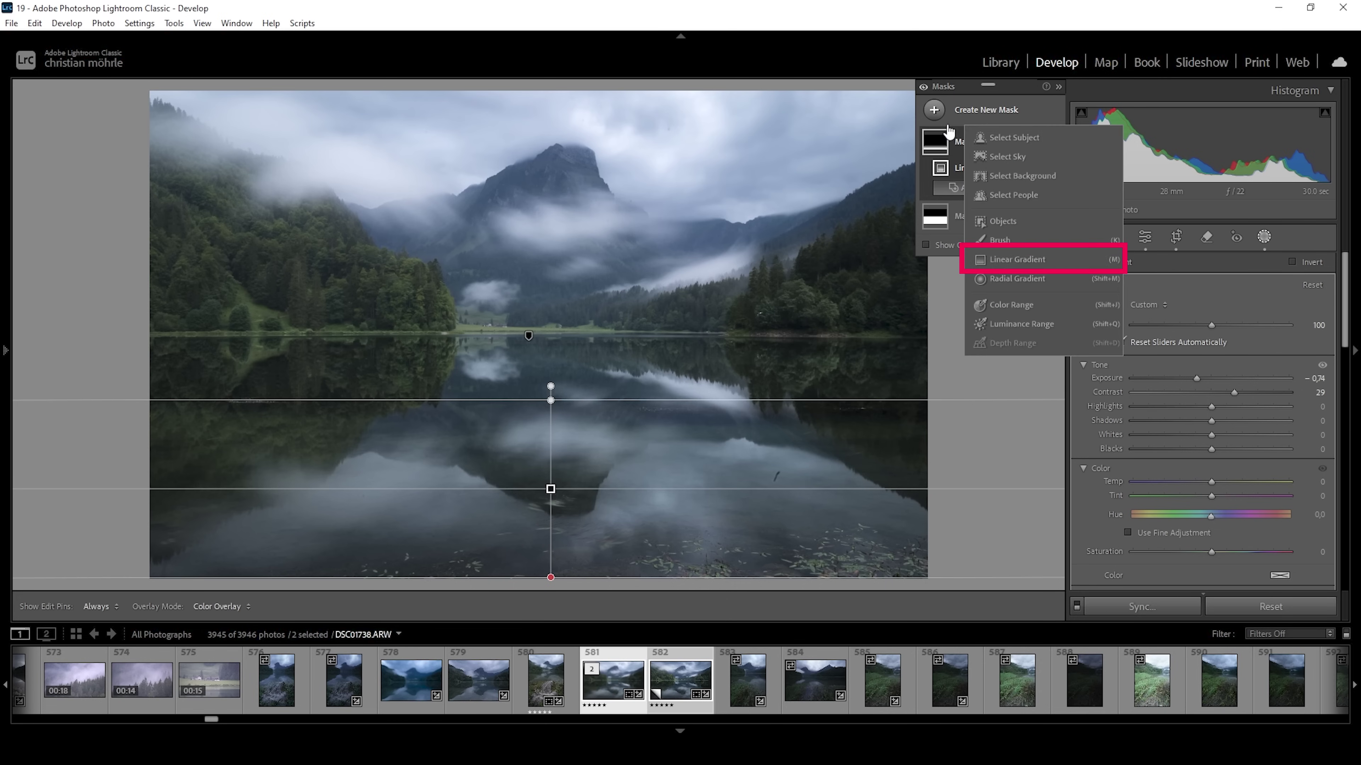
pyautogui.click(1004, 263)
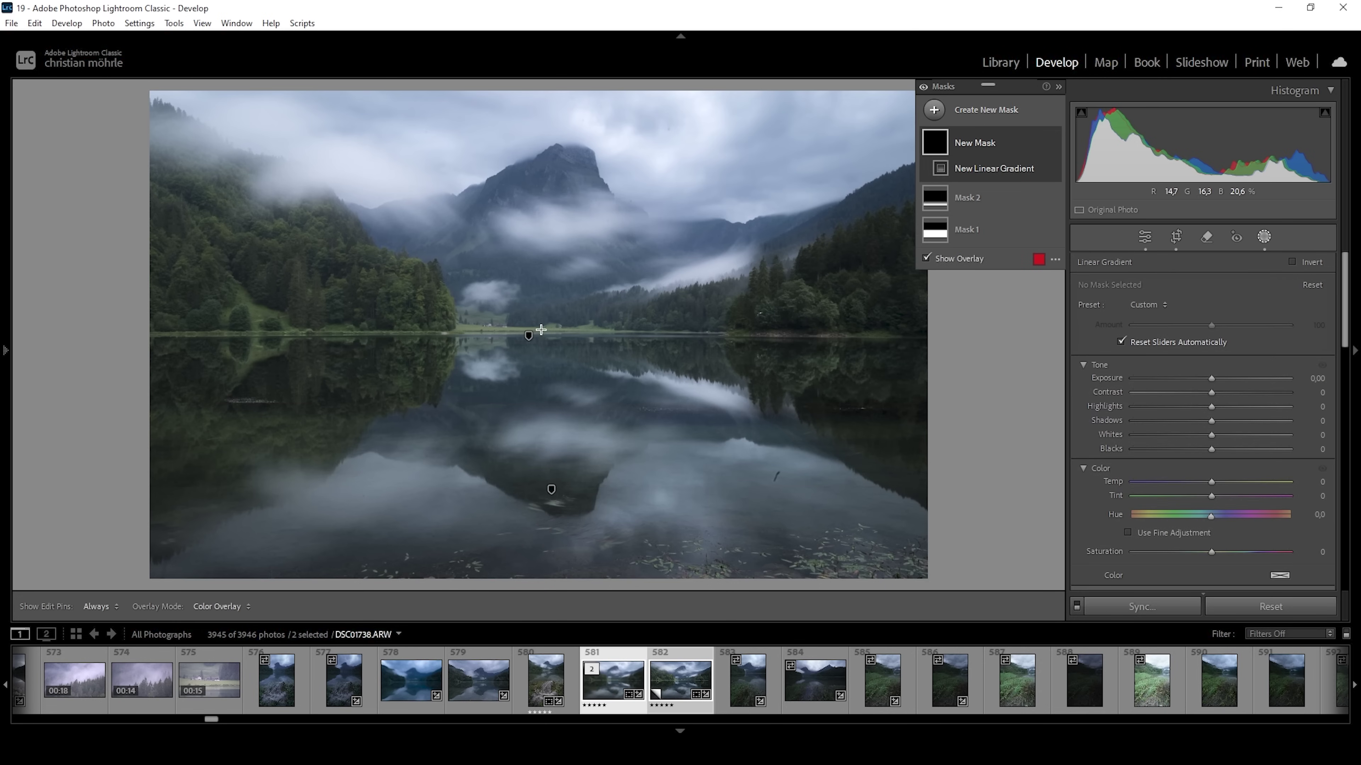
pyautogui.moveTo(540, 343); pyautogui.dragTo(544, 327)
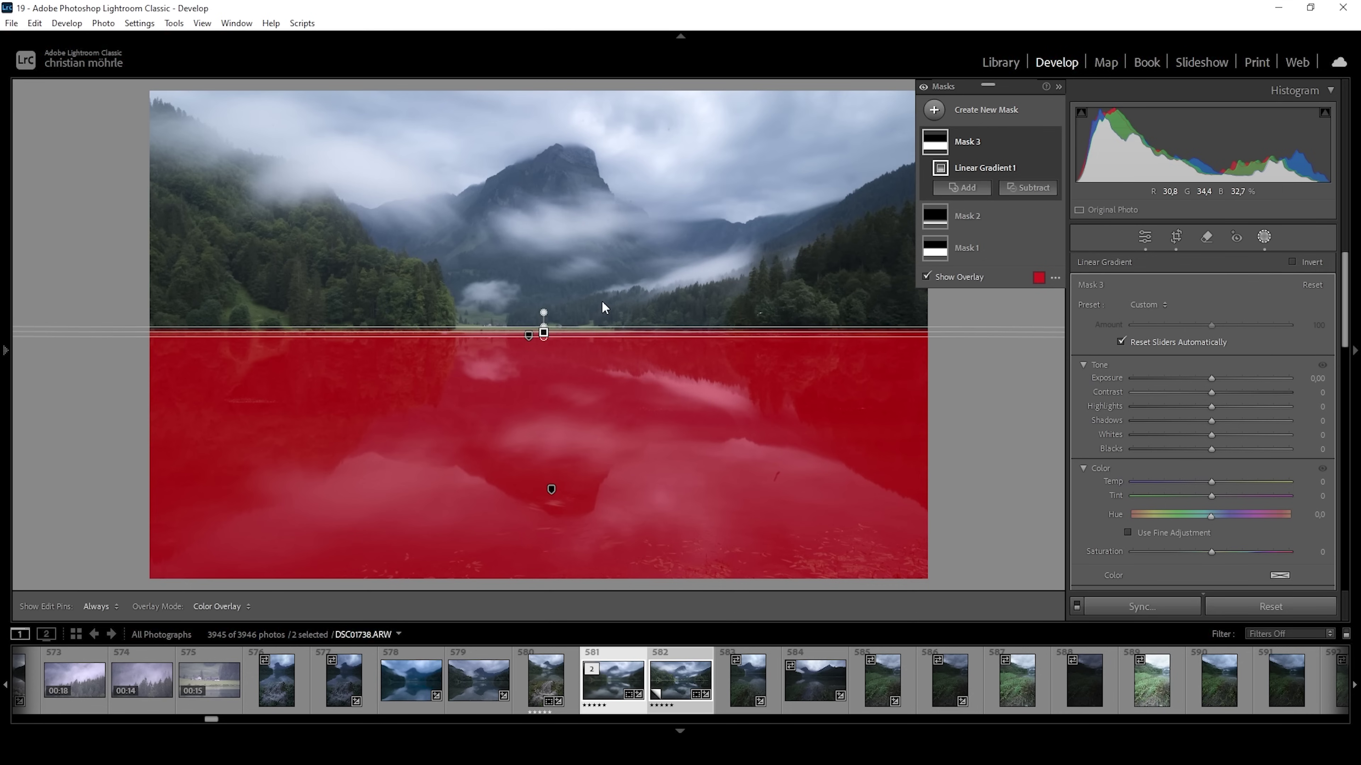
pyautogui.click(1028, 188)
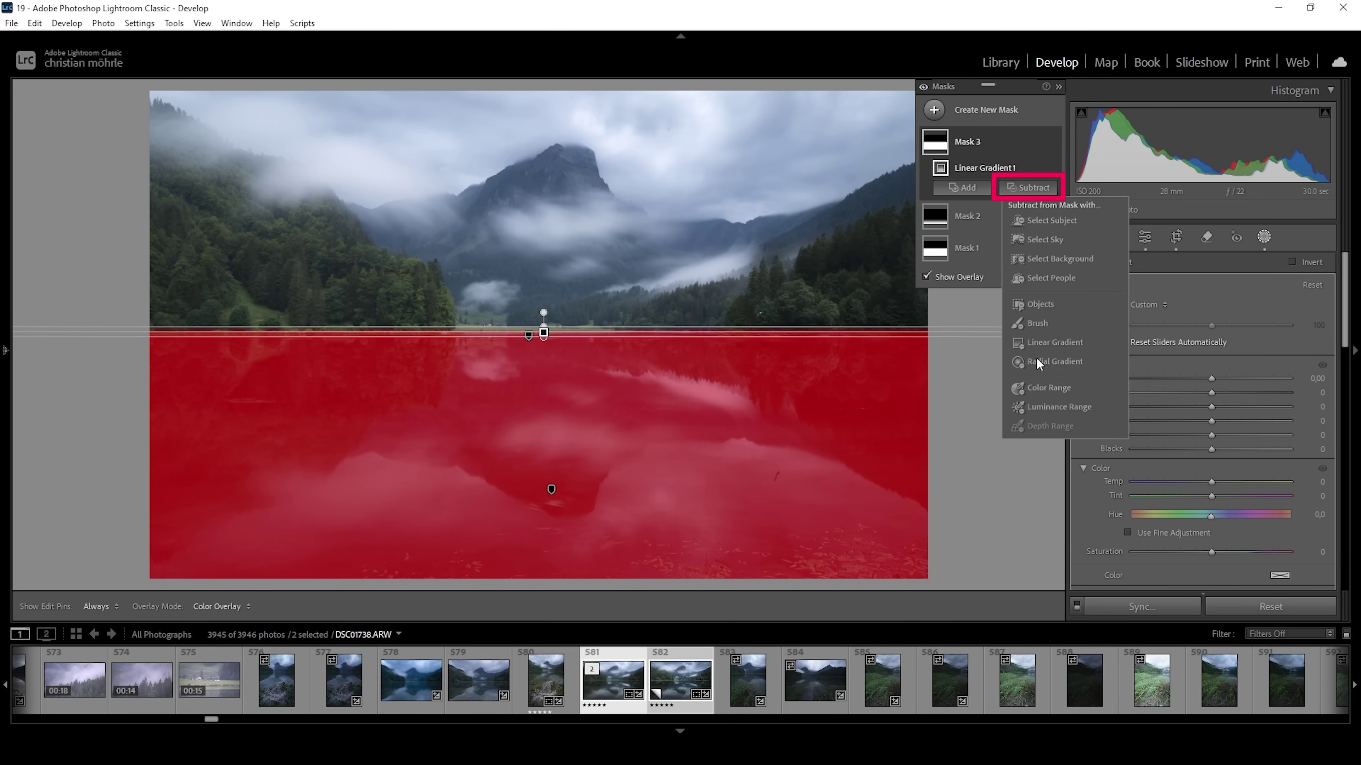
pyautogui.click(1054, 344)
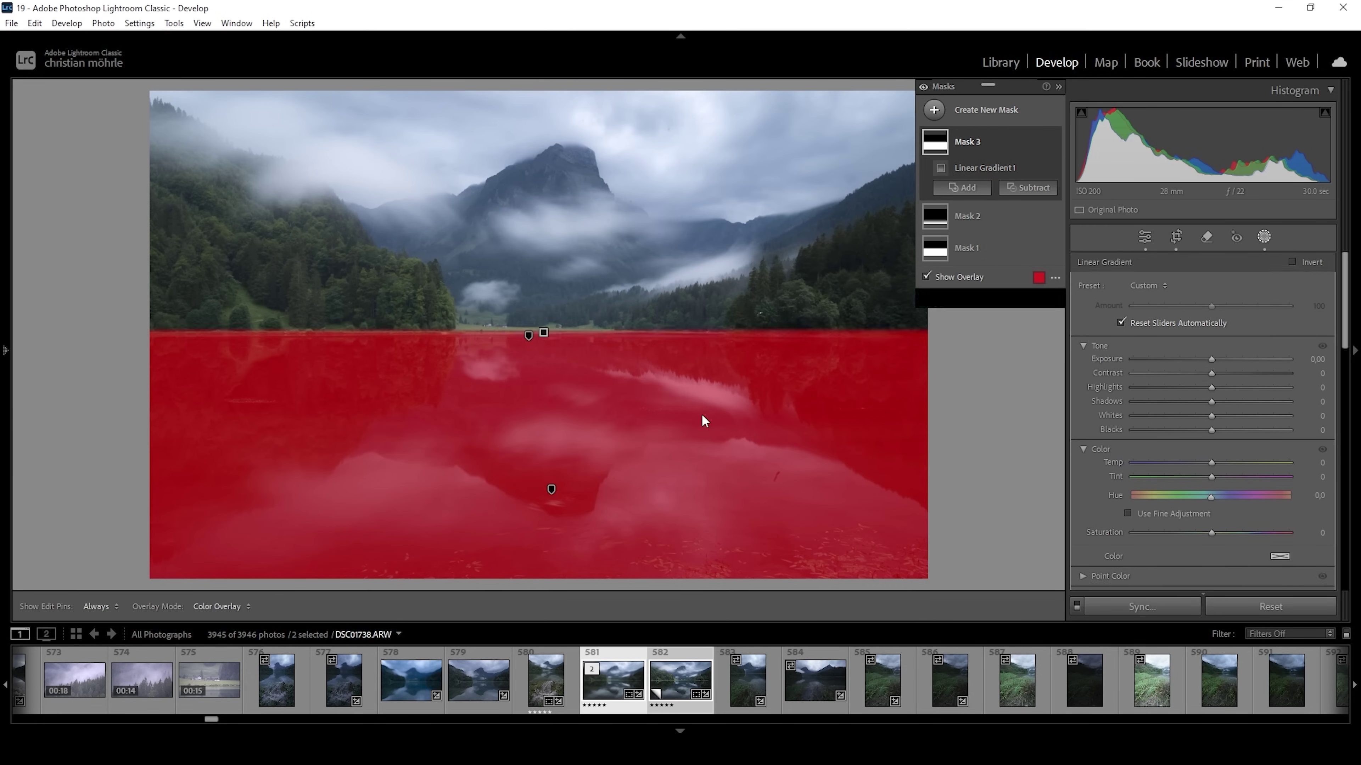
pyautogui.moveTo(546, 458); pyautogui.dragTo(556, 327)
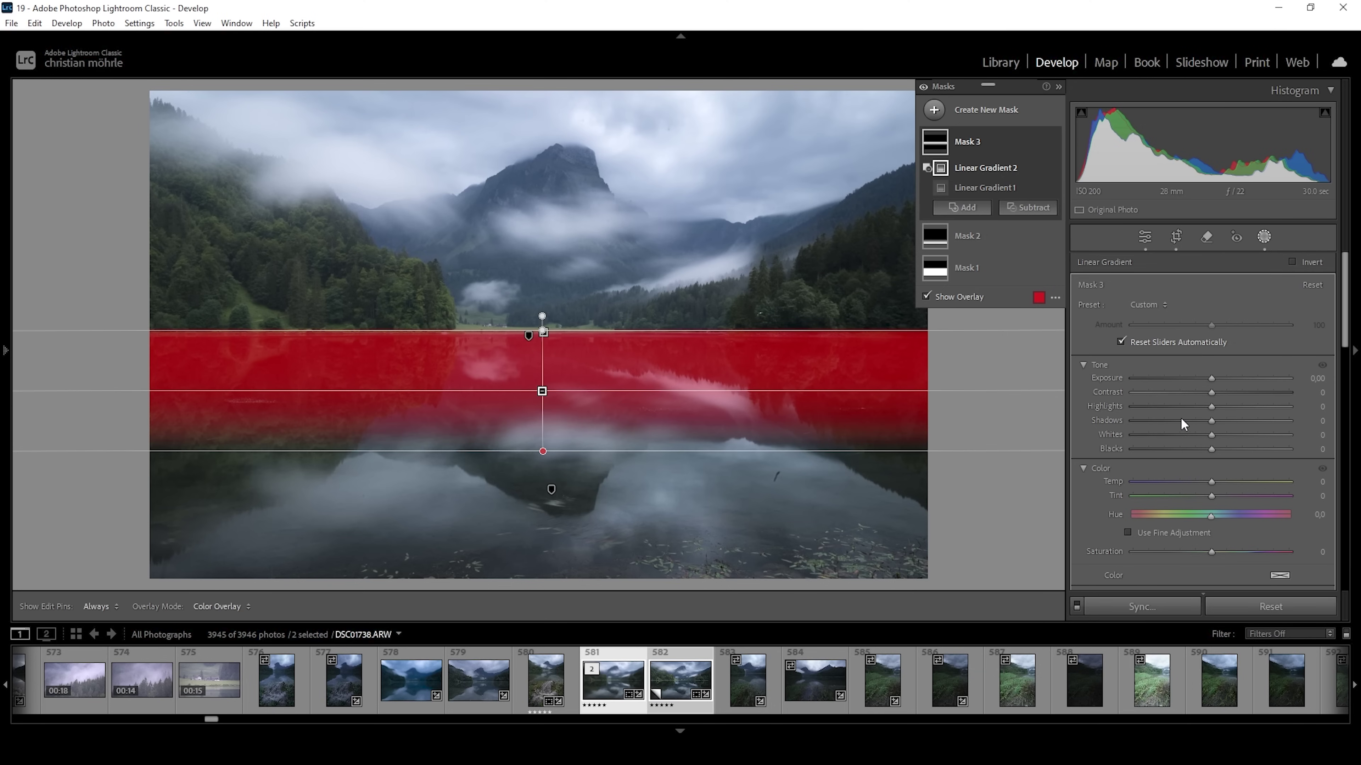
# Step: Set the far-shore water mask's Clarity to 19 and Contrast to 15
pyautogui.scroll(-4, 1195, 480)
pyautogui.scroll(-5, 1208, 487)
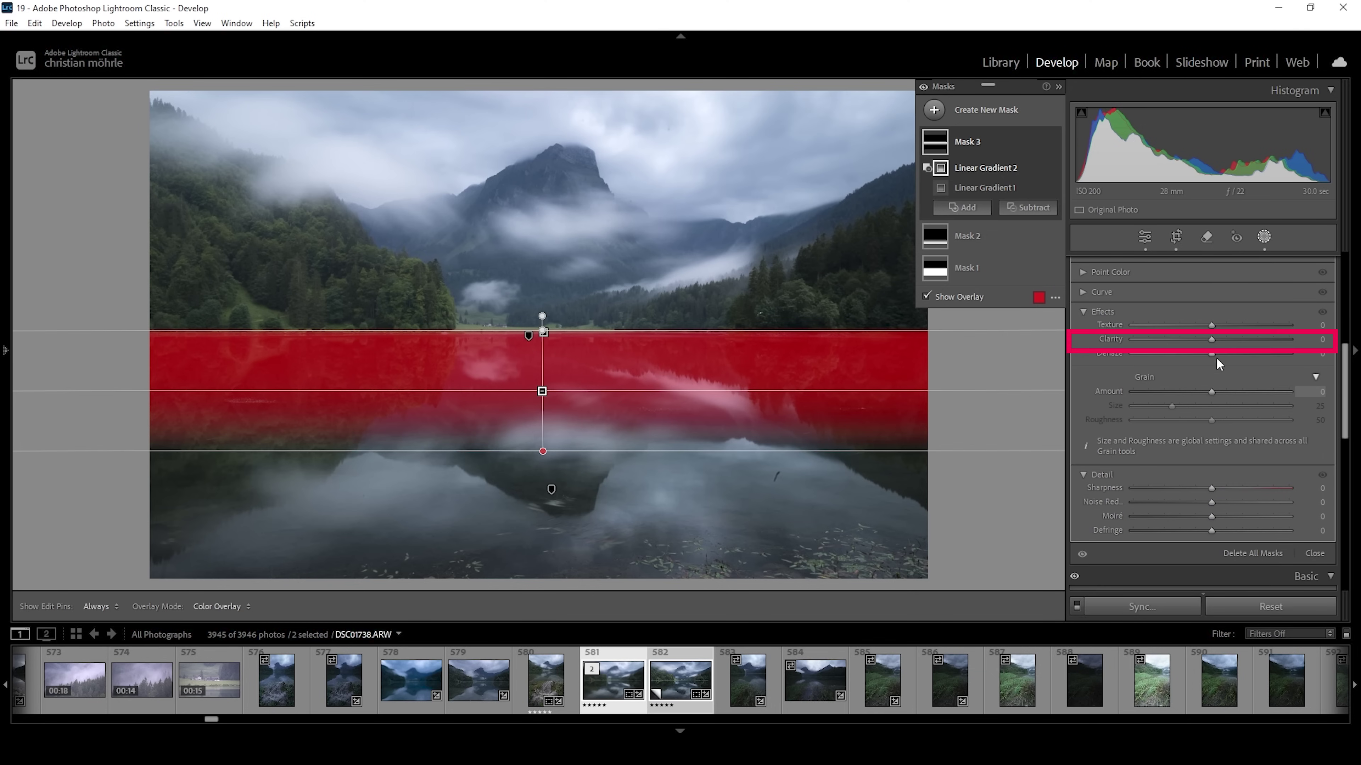
pyautogui.moveTo(1212, 340); pyautogui.dragTo(1230, 341)
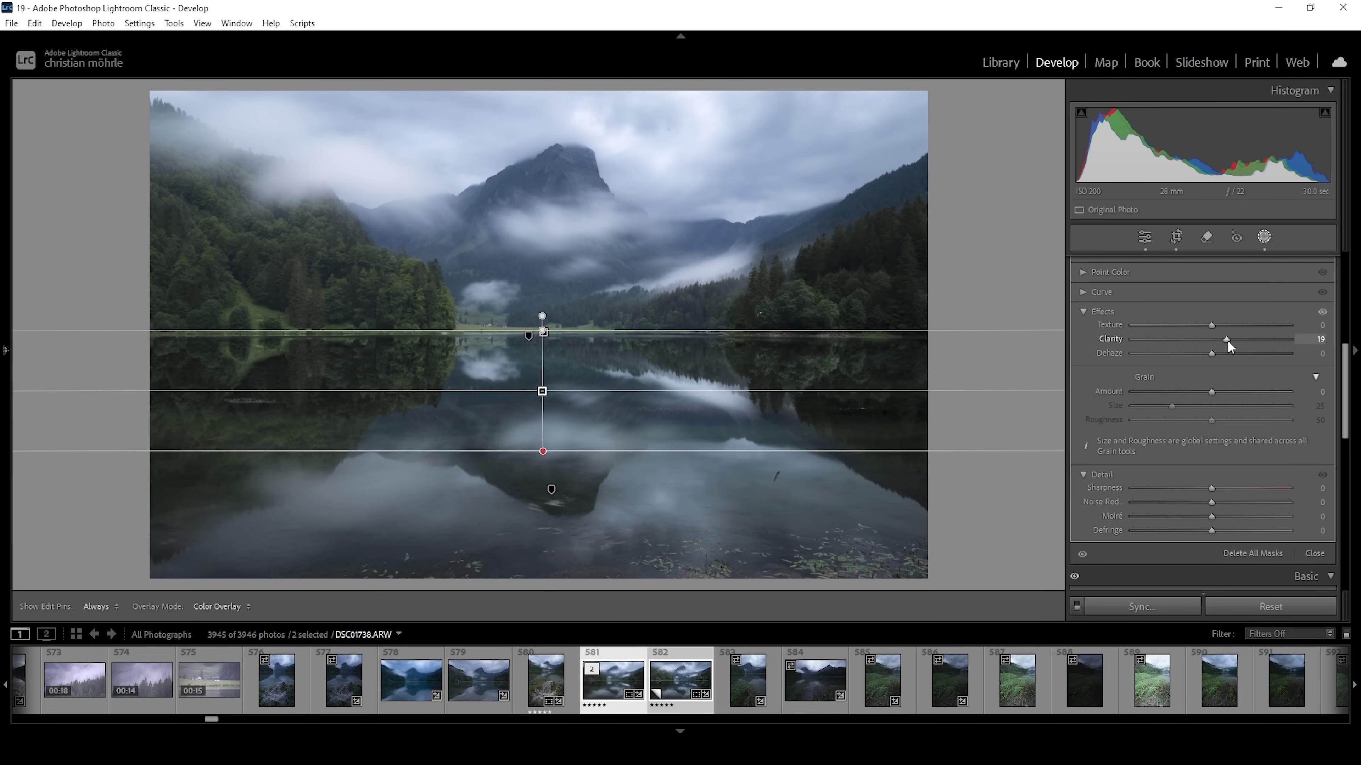
pyautogui.moveTo(1227, 340); pyautogui.dragTo(1227, 340)
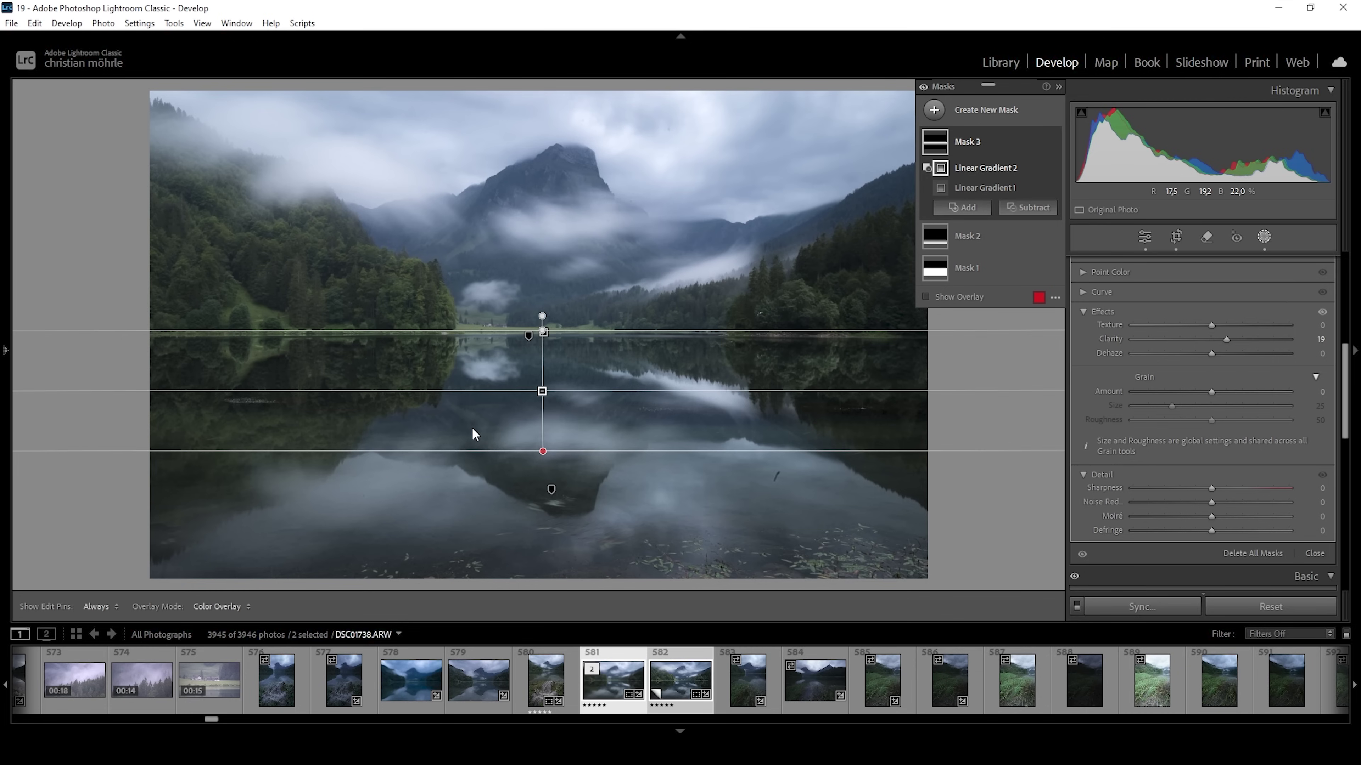
pyautogui.scroll(5, 1212, 359)
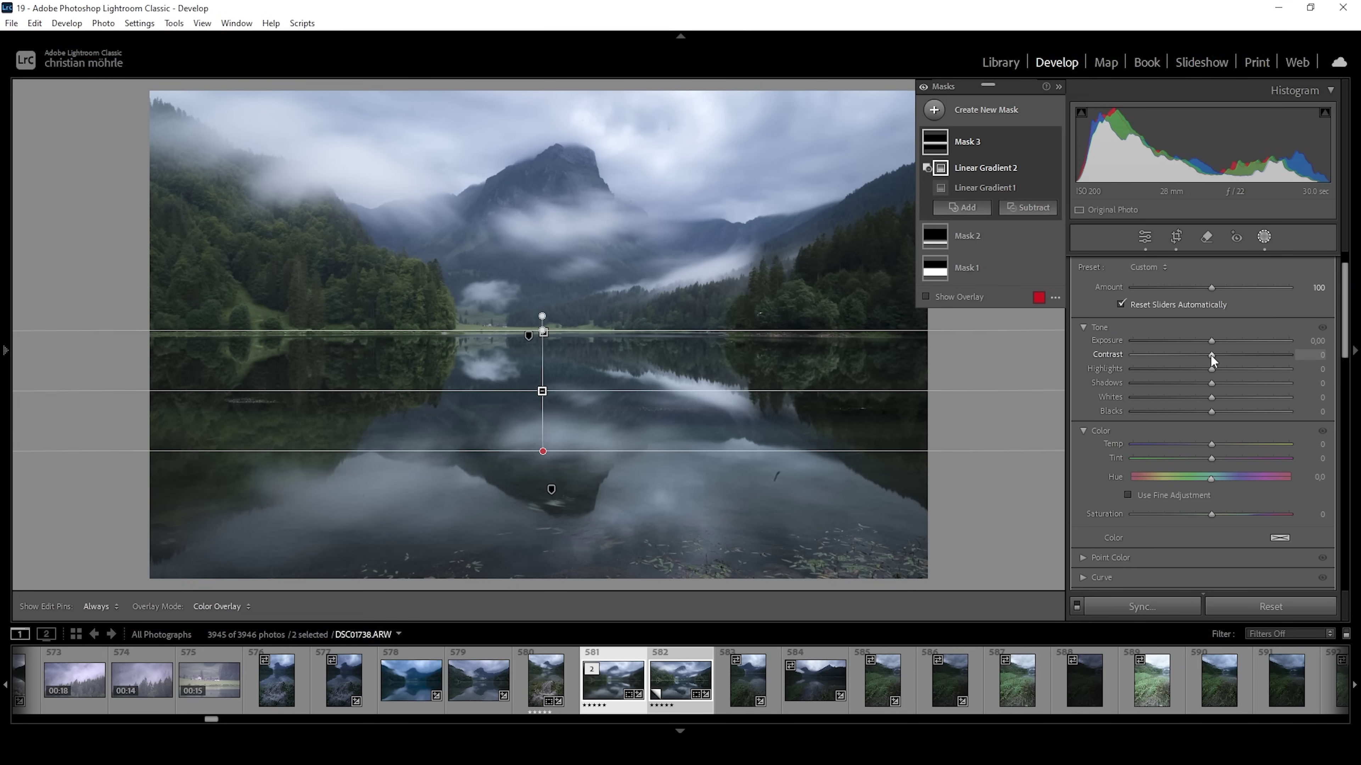
pyautogui.moveTo(1210, 354); pyautogui.dragTo(1221, 354)
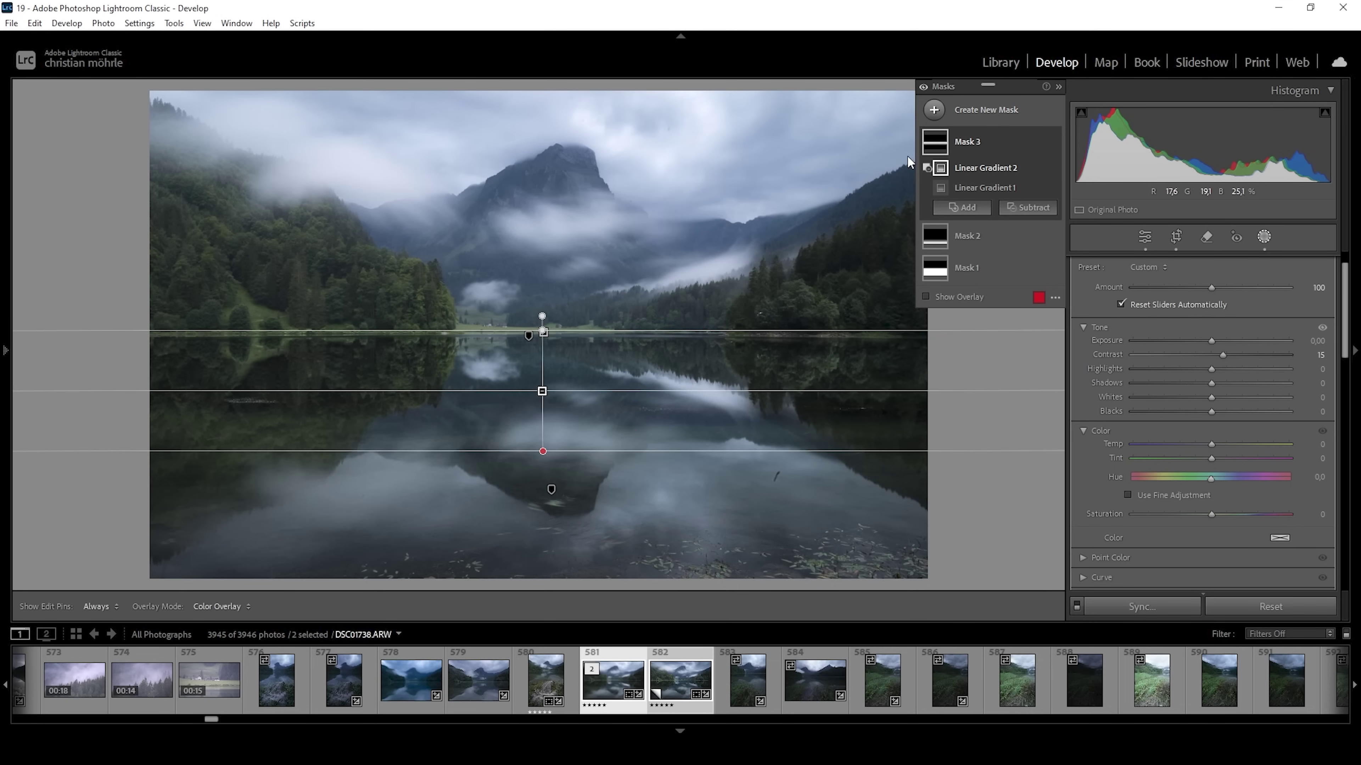
# Step: Create a tilted elliptical radial gradient mask over the bright cloud reflection in the right half of the lake
pyautogui.click(954, 110)
pyautogui.click(989, 280)
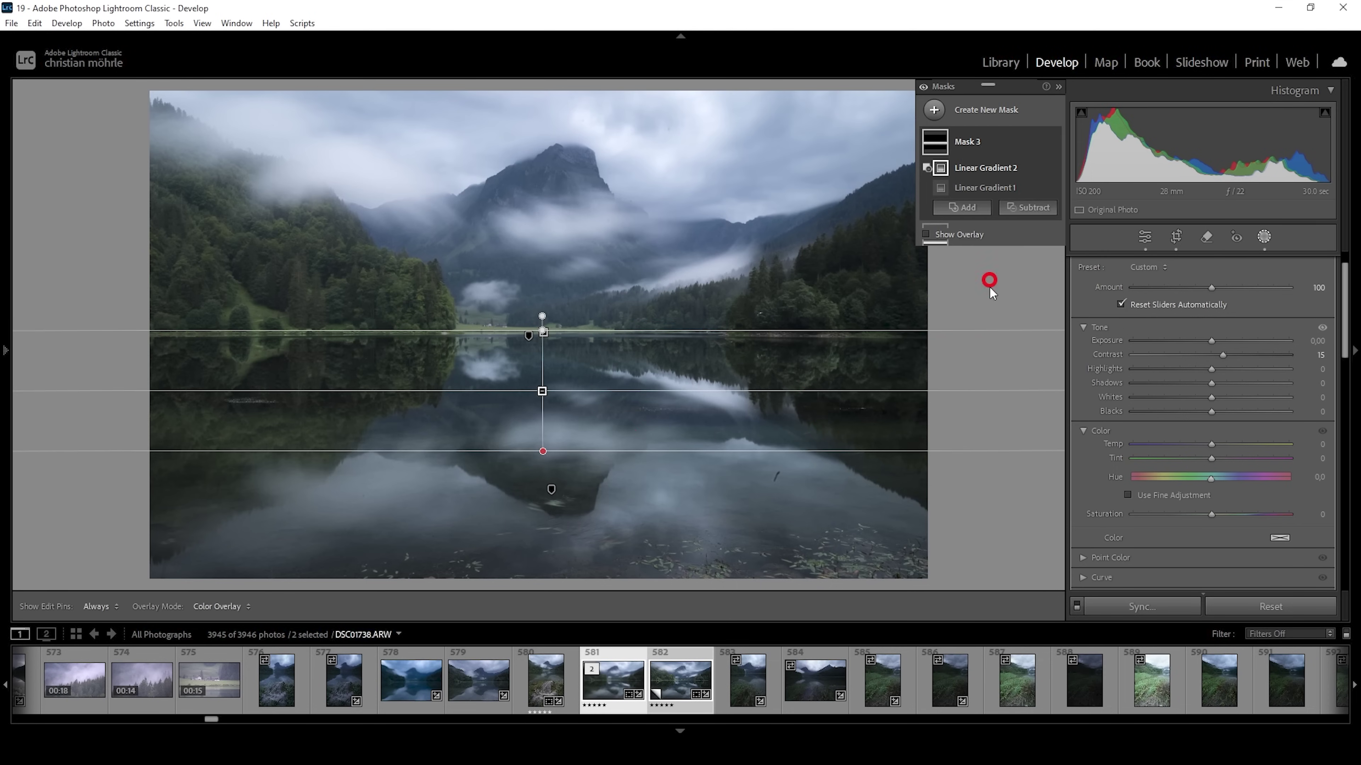
pyautogui.moveTo(659, 384)
pyautogui.mouseDown()
pyautogui.moveTo(751, 419)
pyautogui.moveTo(775, 408)
pyautogui.moveTo(676, 387)
pyautogui.mouseUp()
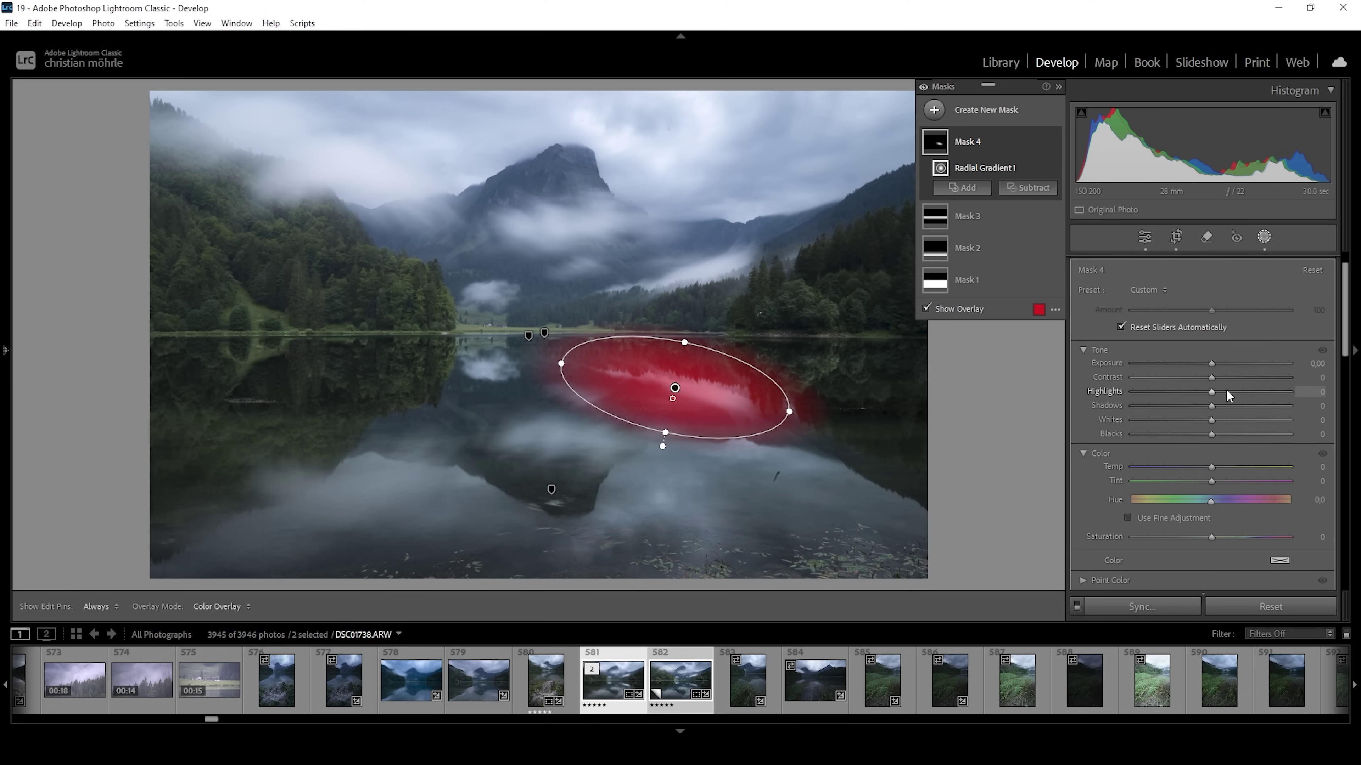
# Step: Set the cloud reflection mask's Highlights and Whites to −100, and compare the photo with all masks hidden and shown
pyautogui.moveTo(1213, 394); pyautogui.dragTo(1079, 397)
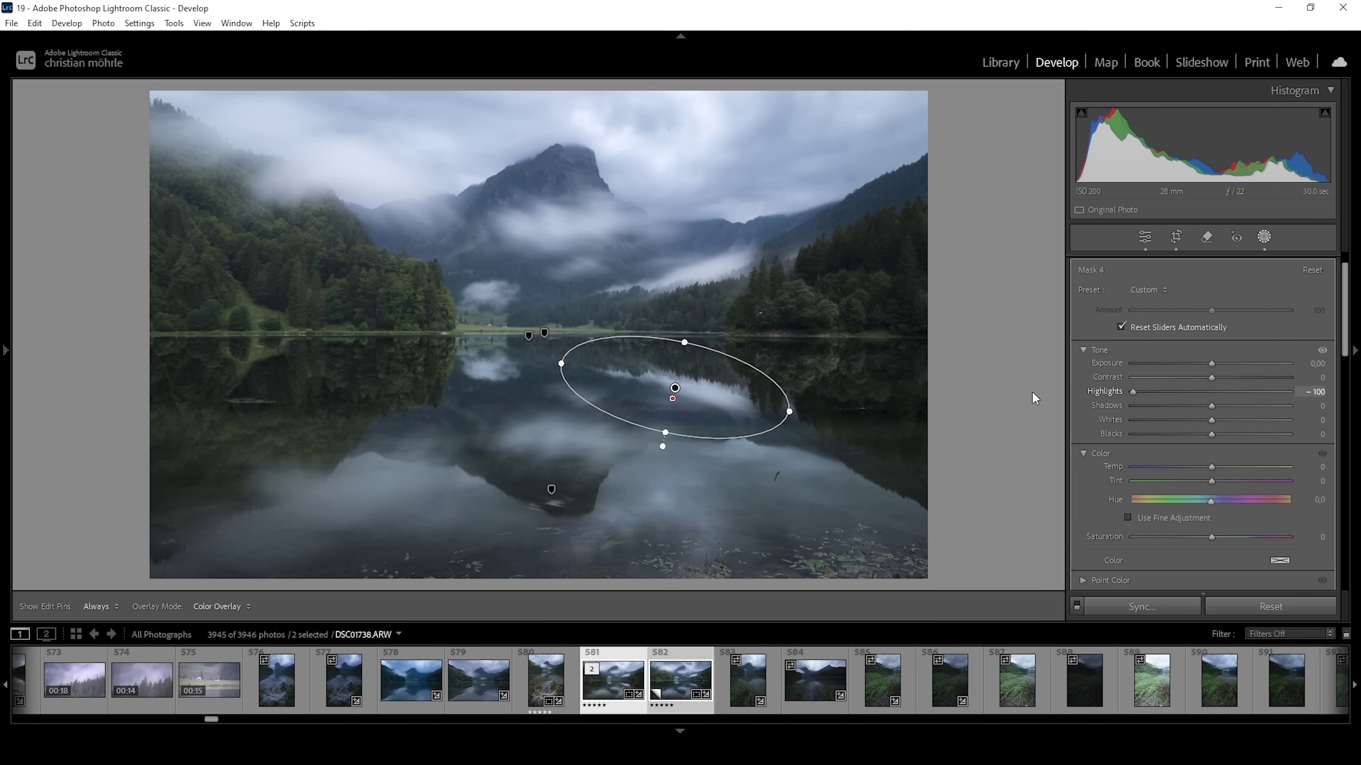
pyautogui.moveTo(1207, 420); pyautogui.dragTo(1056, 409)
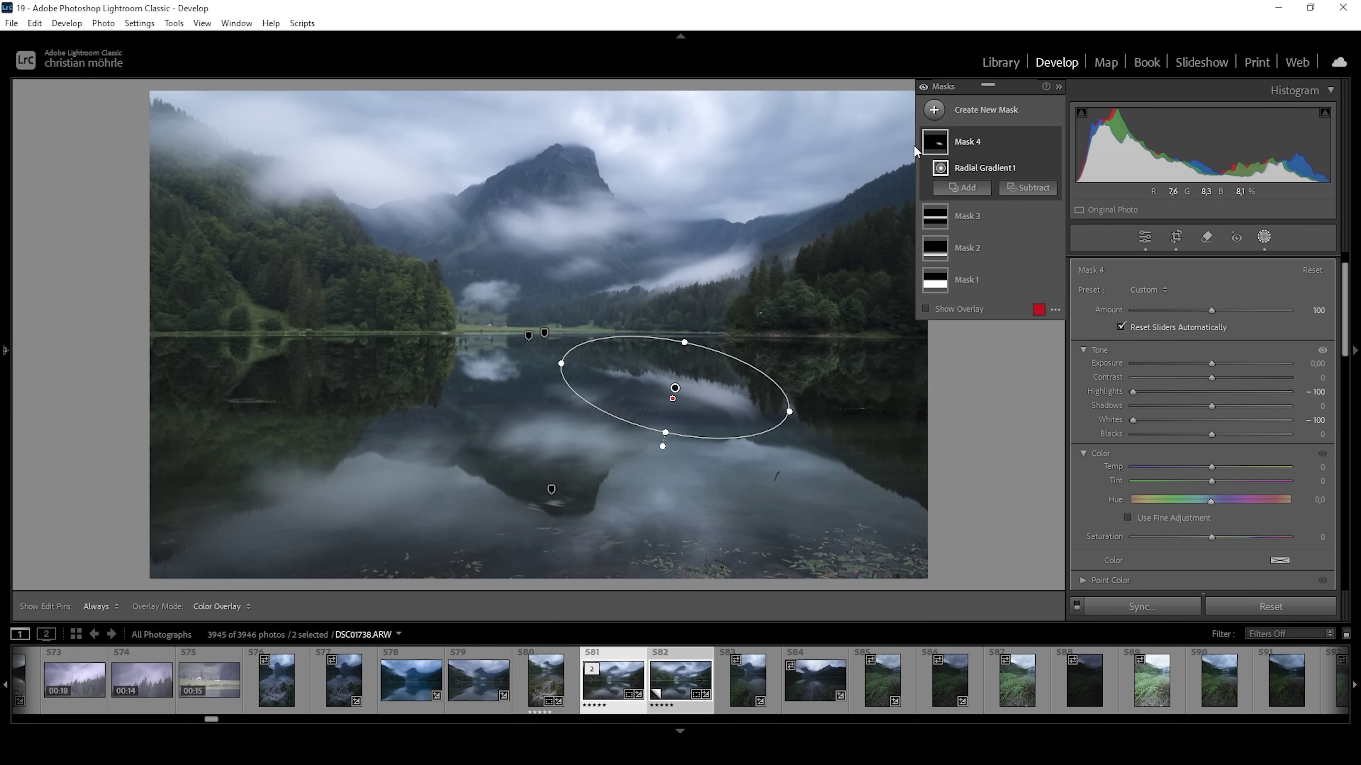
pyautogui.click(922, 88)
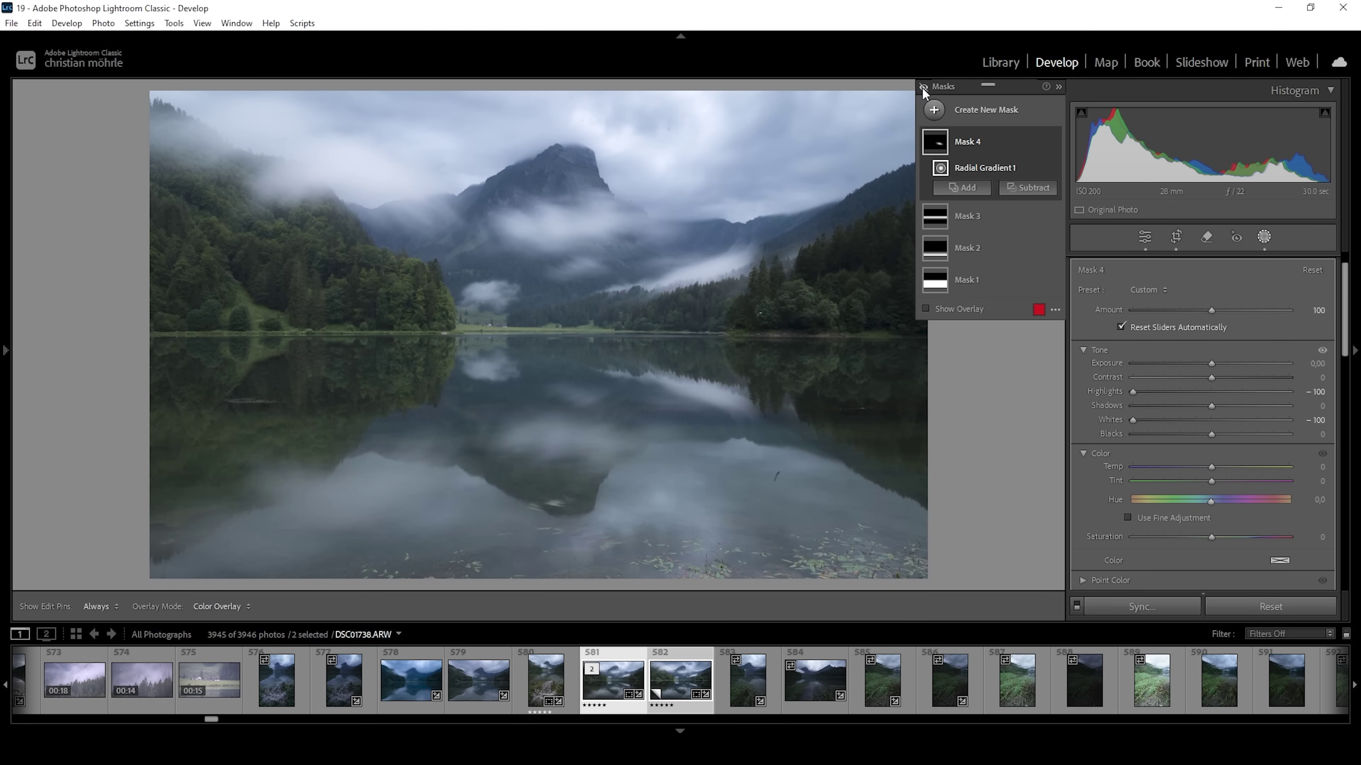
pyautogui.click(922, 88)
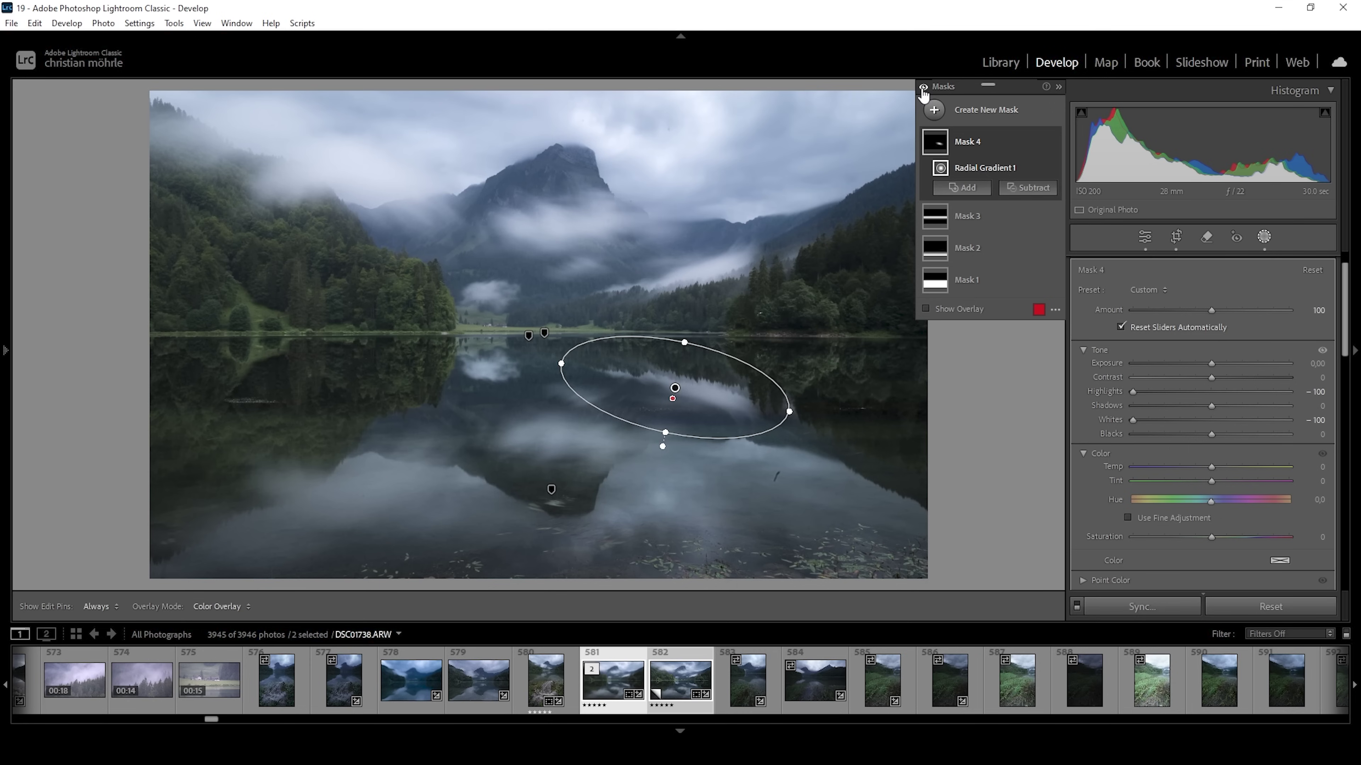
# Step: Create a Select Sky mask and subtract a linear gradient from it, fading upward from just below the mountain peak
pyautogui.click(934, 110)
pyautogui.click(1010, 159)
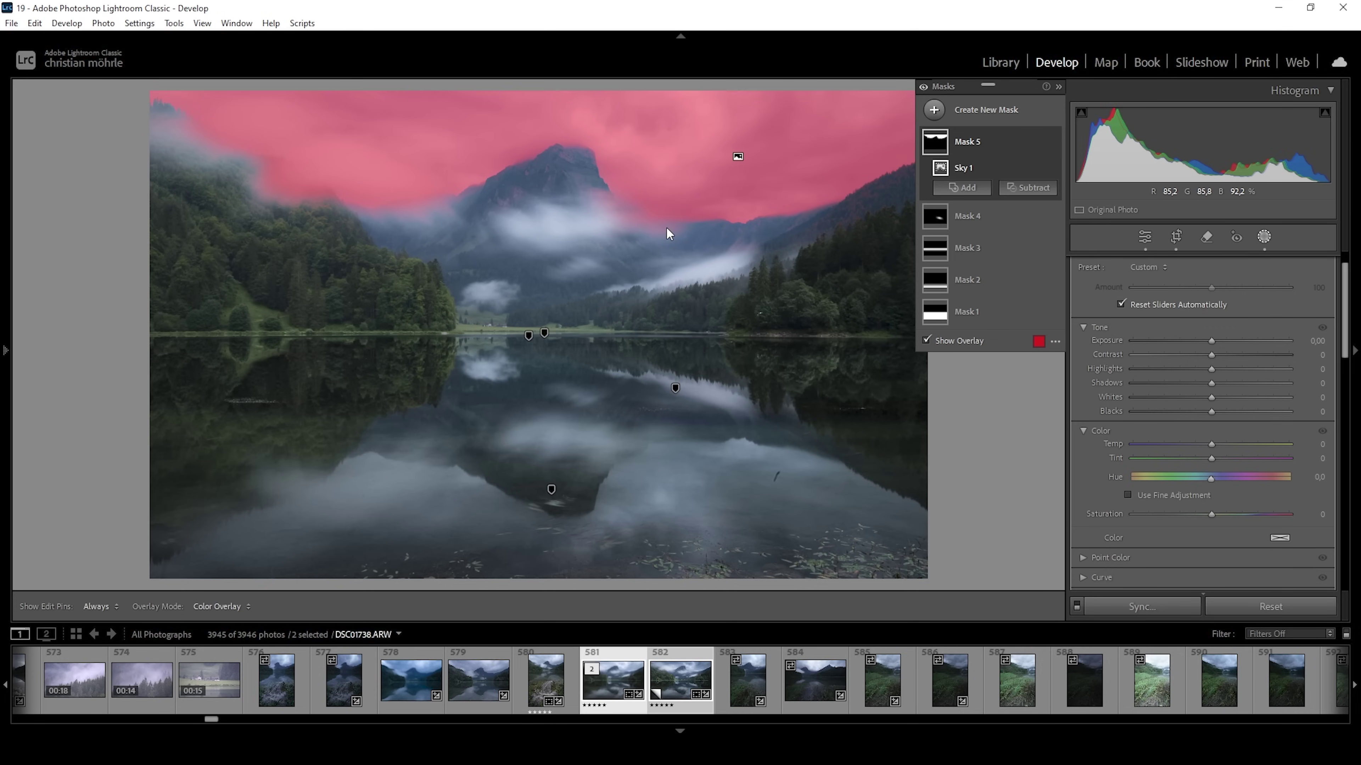
pyautogui.click(1028, 187)
pyautogui.click(1067, 344)
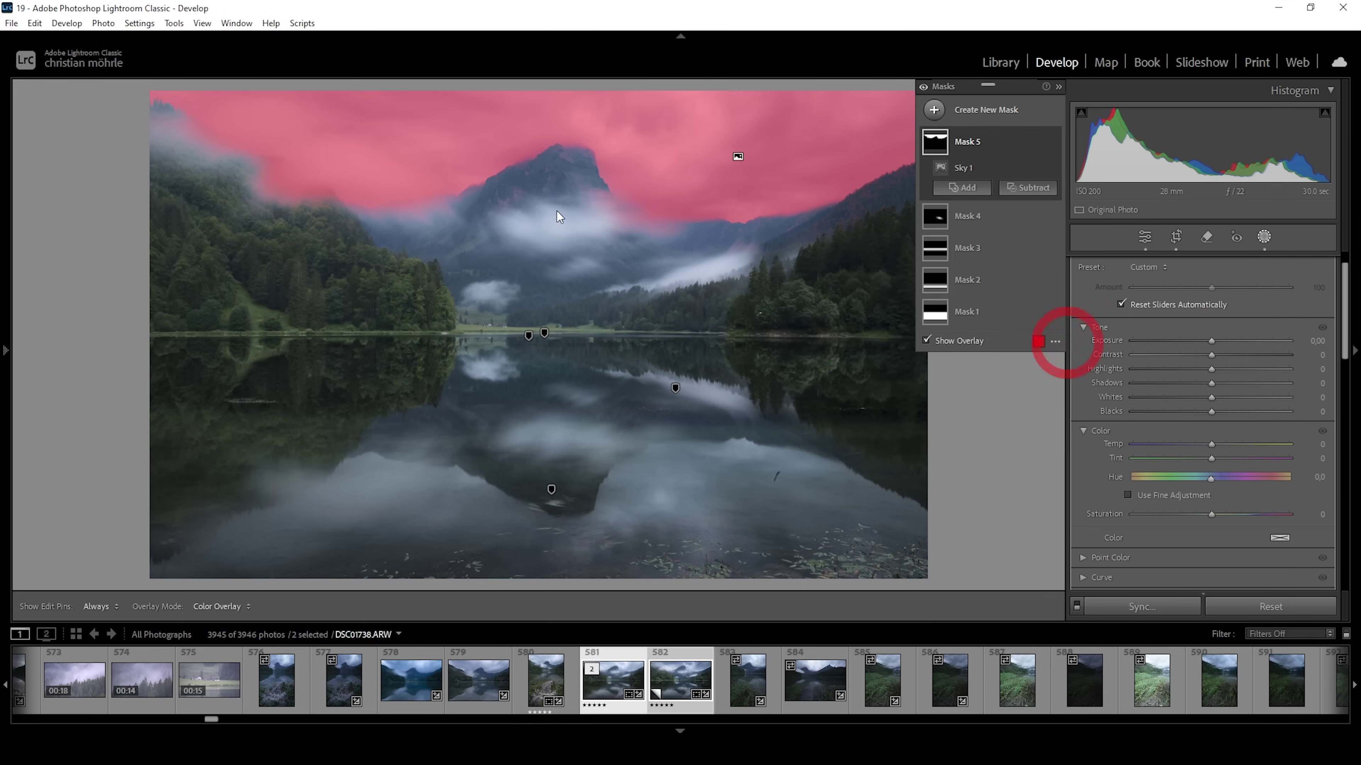
pyautogui.moveTo(557, 216); pyautogui.dragTo(601, 68)
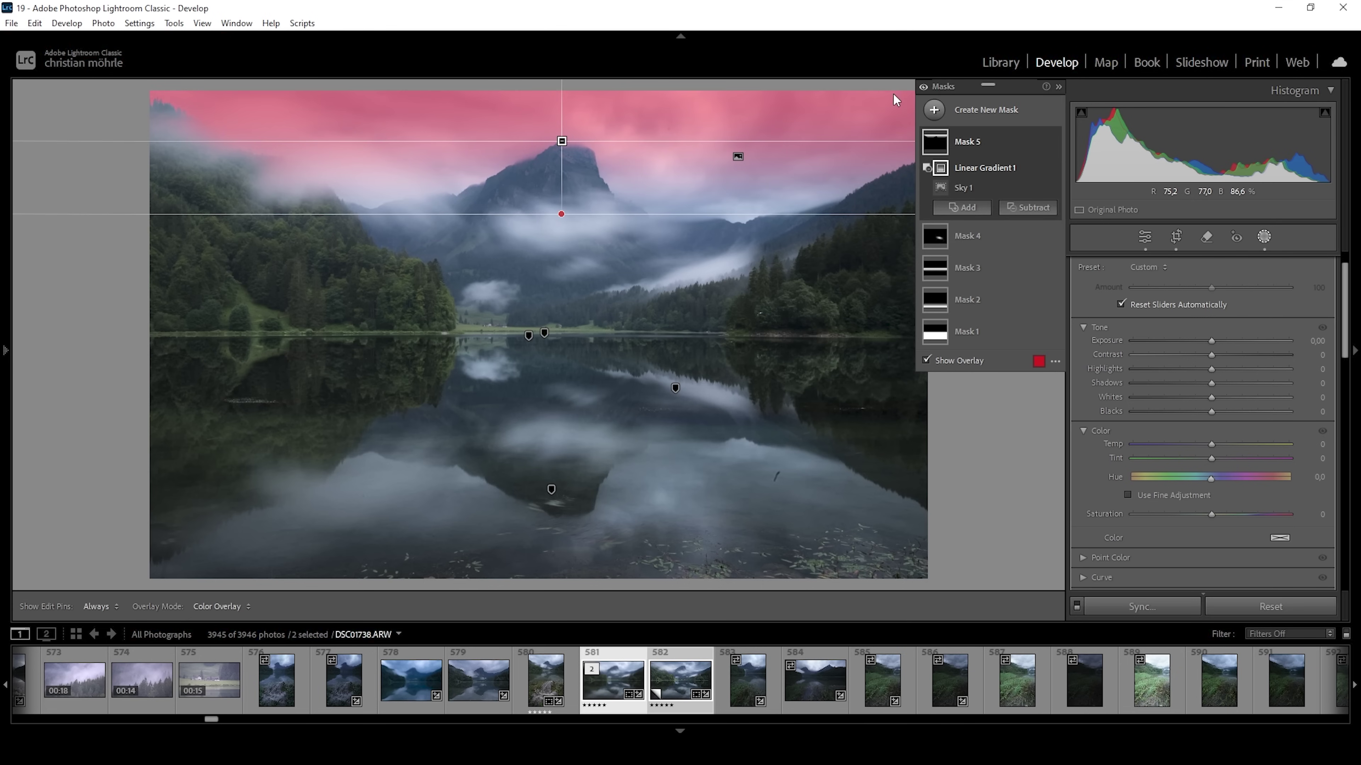
pyautogui.moveTo(559, 141)
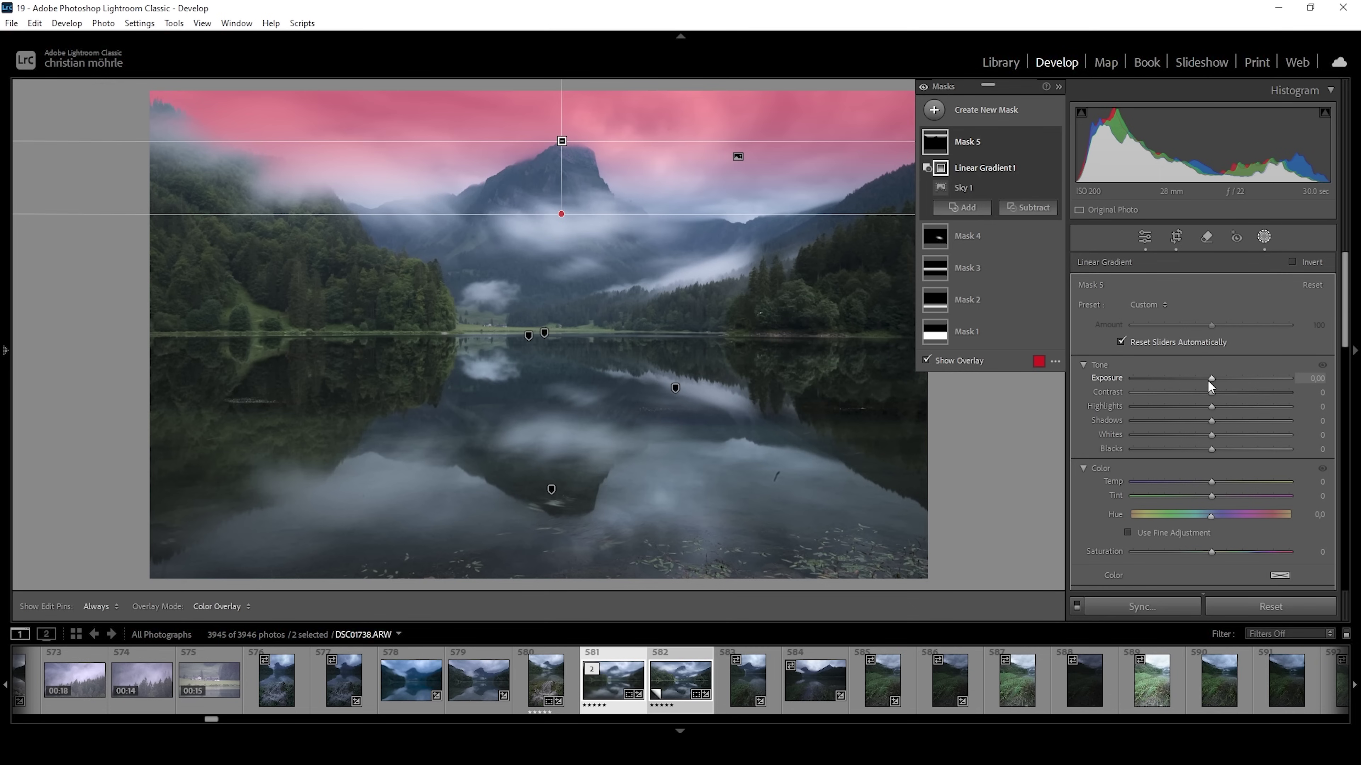
# Step: Set the sky mask's Exposure to −0.45 and Blacks to −10
pyautogui.moveTo(1208, 376); pyautogui.dragTo(1199, 376)
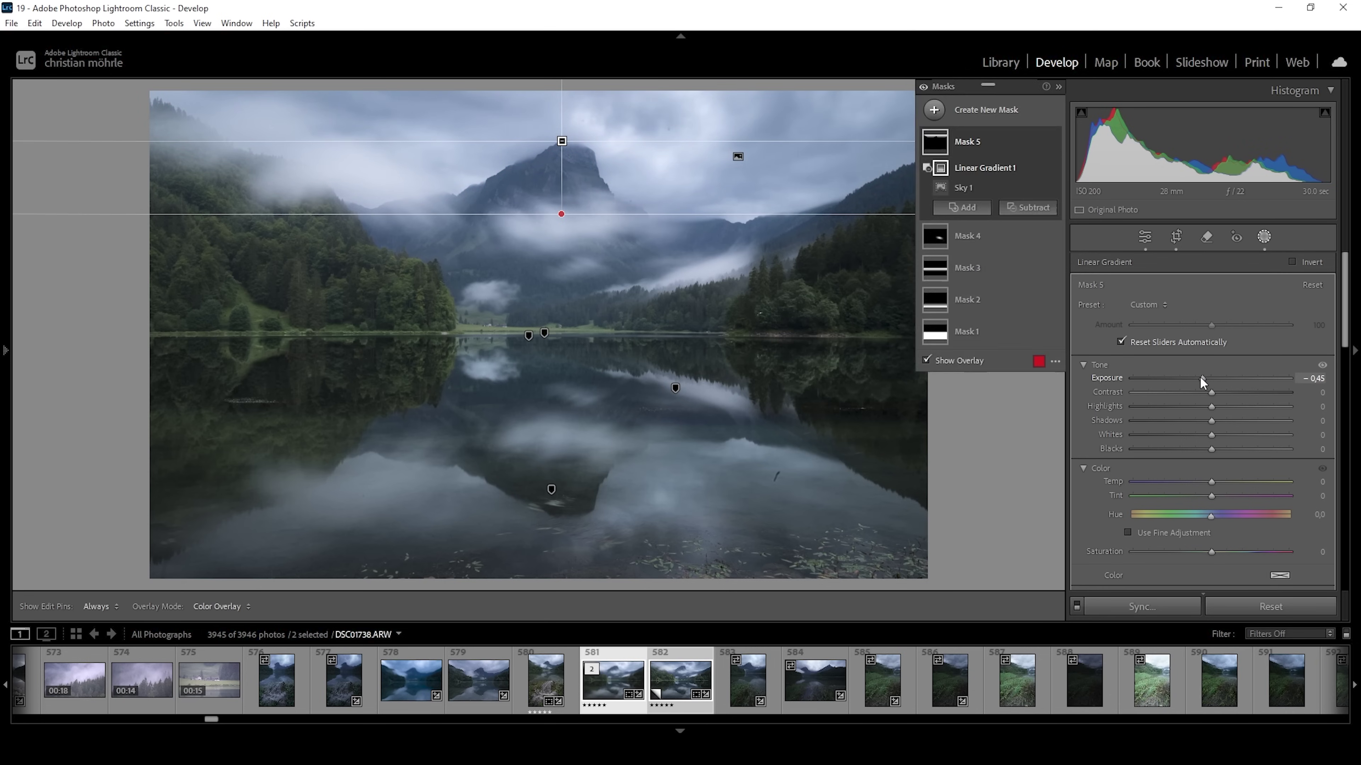
pyautogui.click(1201, 378)
pyautogui.moveTo(1210, 449); pyautogui.dragTo(1202, 450)
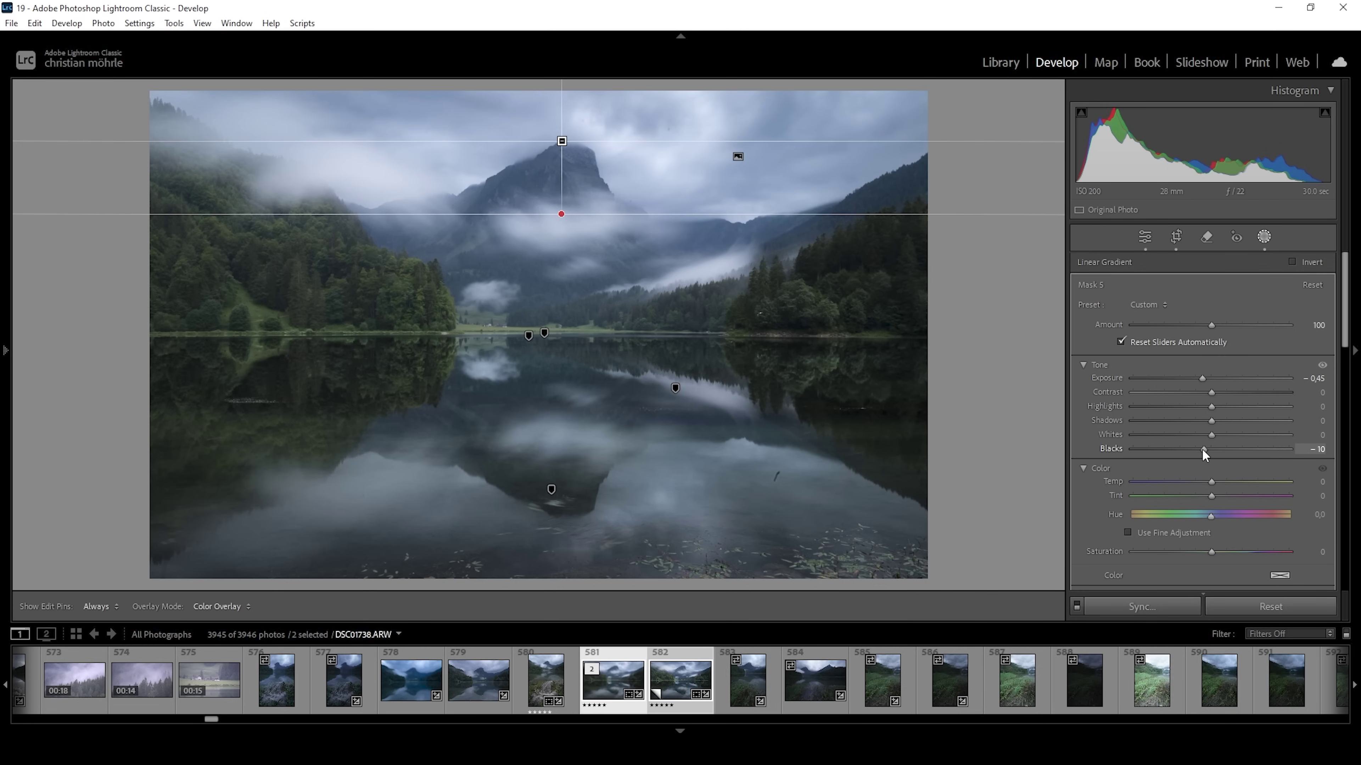
pyautogui.moveTo(1203, 451); pyautogui.dragTo(1202, 450)
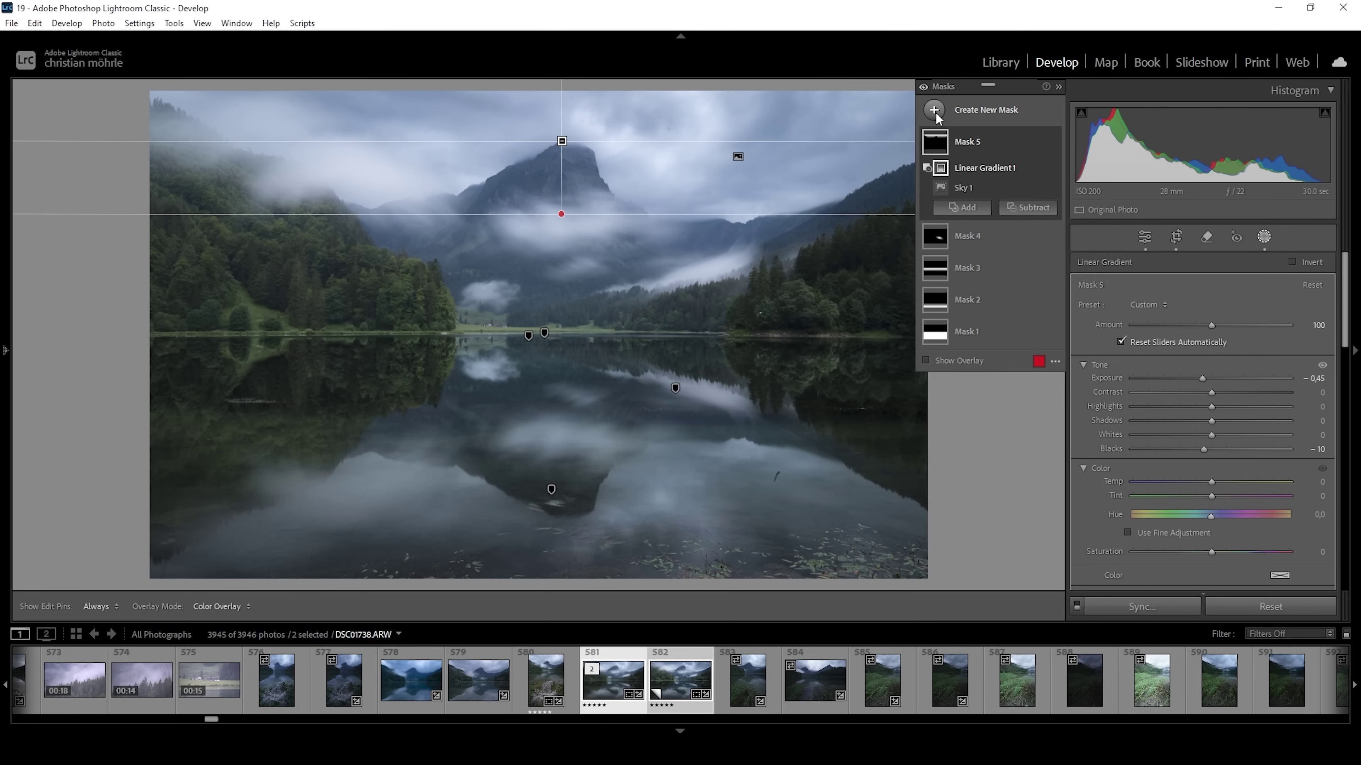
# Step: Create a slightly tilted linear gradient mask from the top edge down over the sky and right-hand mountain, and set its Exposure to −0.67
pyautogui.click(936, 117)
pyautogui.click(1023, 267)
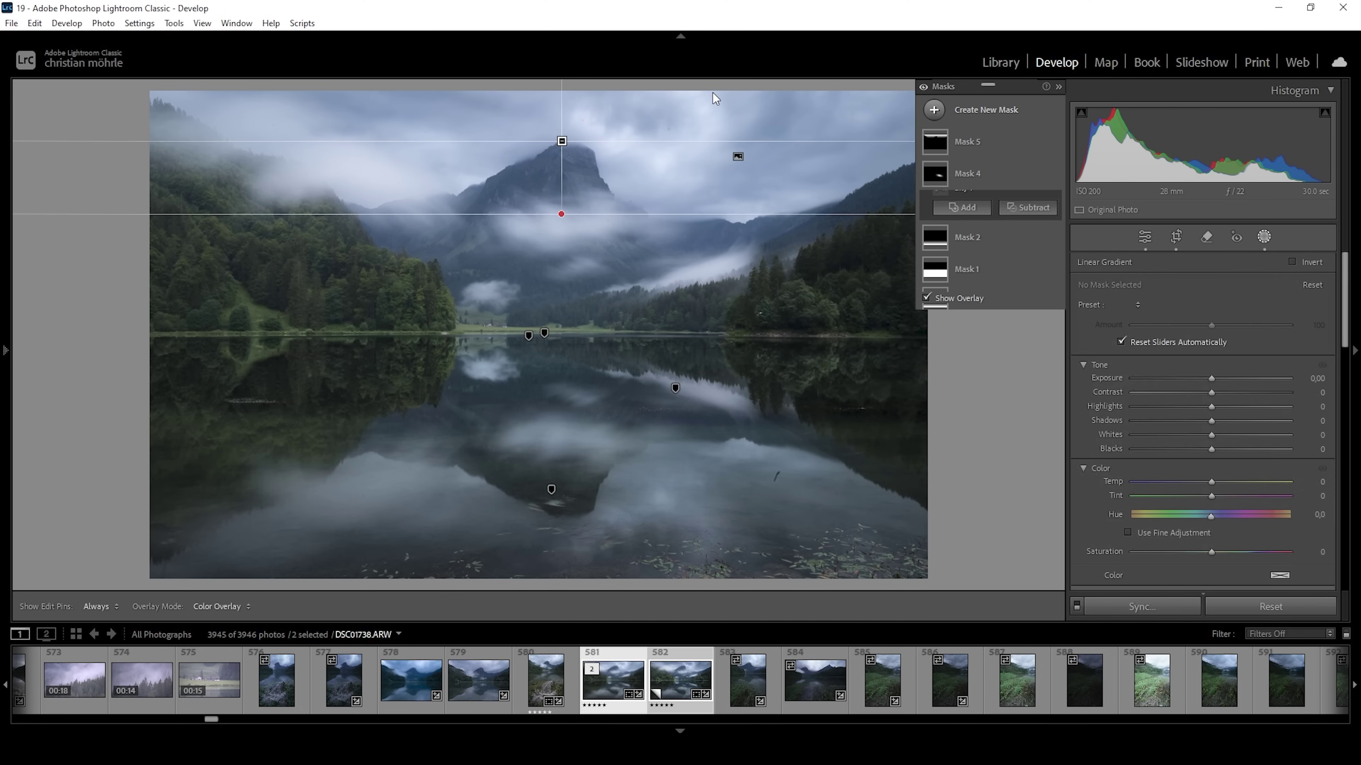
pyautogui.moveTo(745, 96); pyautogui.dragTo(719, 267)
pyautogui.moveTo(745, 94); pyautogui.dragTo(752, 66)
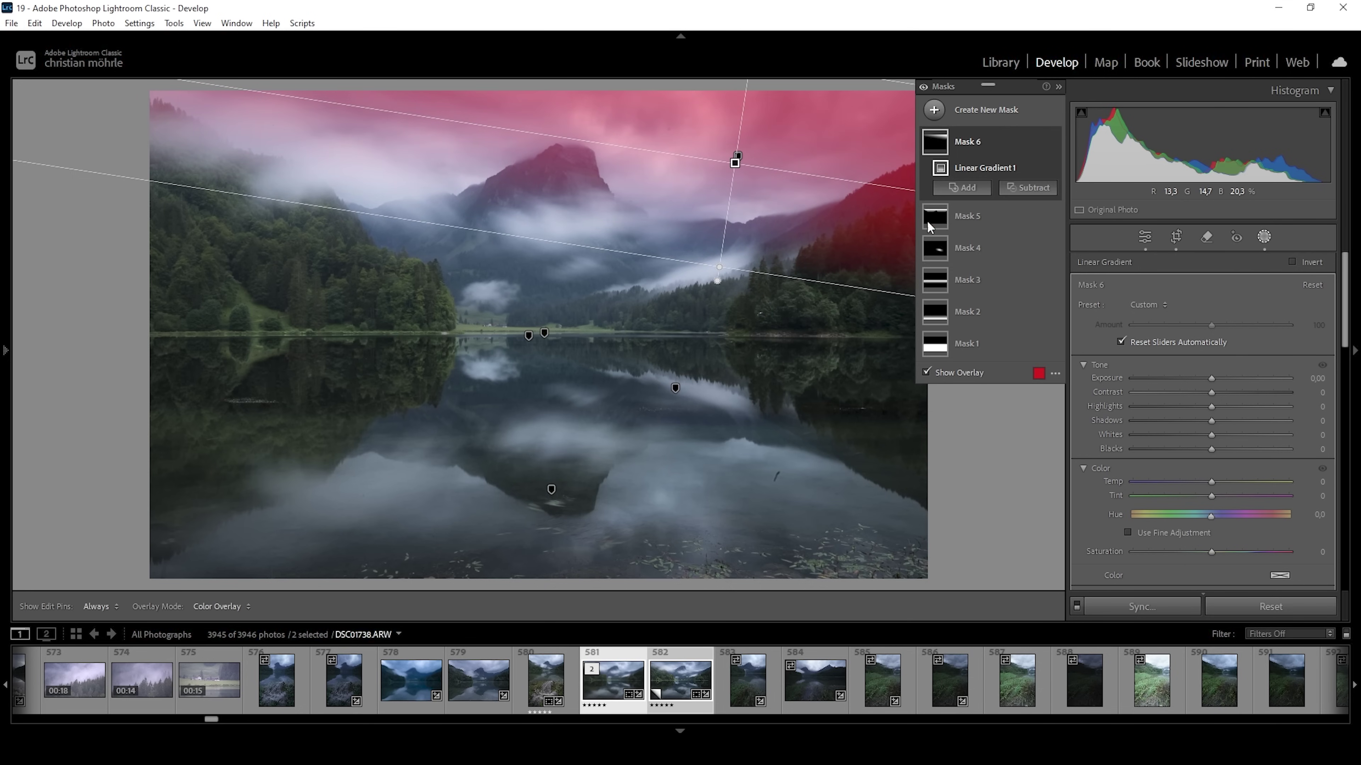
pyautogui.moveTo(723, 274); pyautogui.dragTo(725, 282)
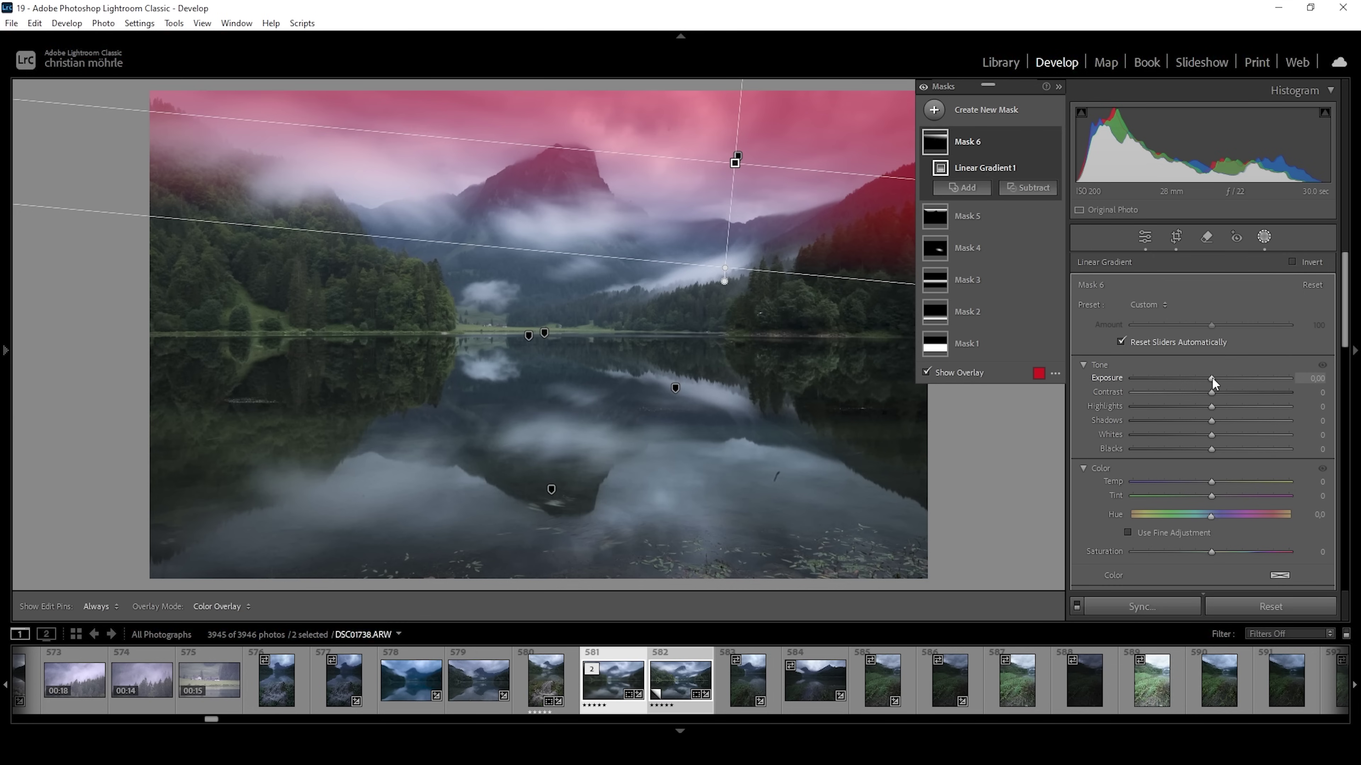
pyautogui.moveTo(1212, 378); pyautogui.dragTo(1197, 378)
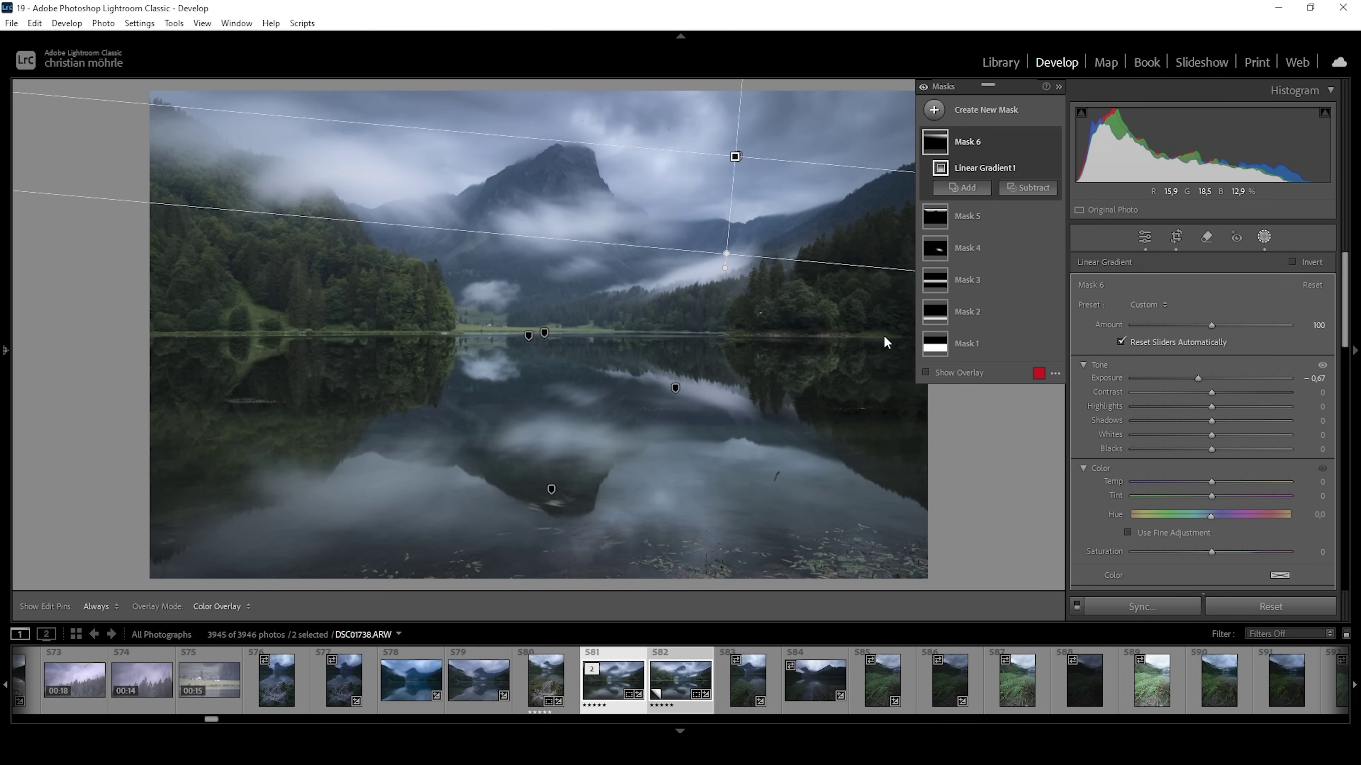
# Step: Create another Select Sky mask and set its Clarity to 27
pyautogui.click(934, 111)
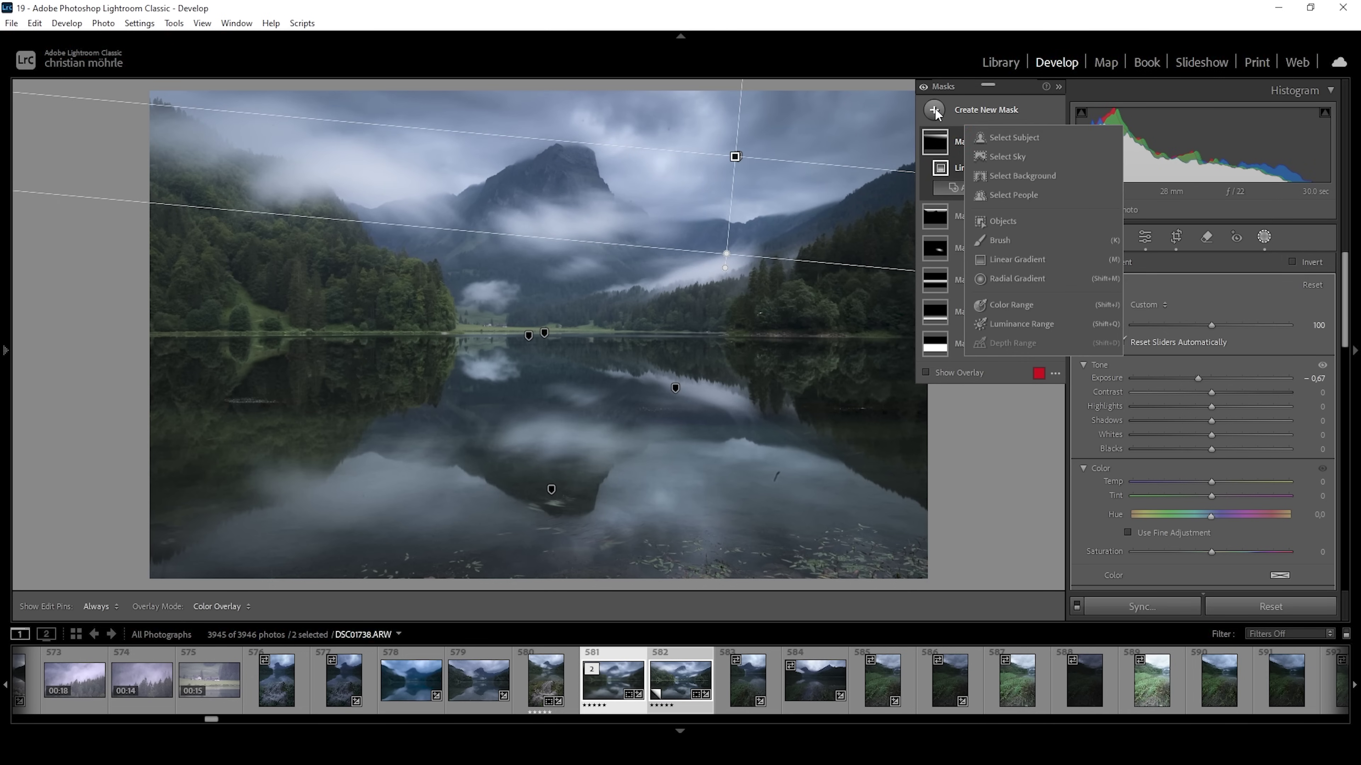
pyautogui.click(1019, 157)
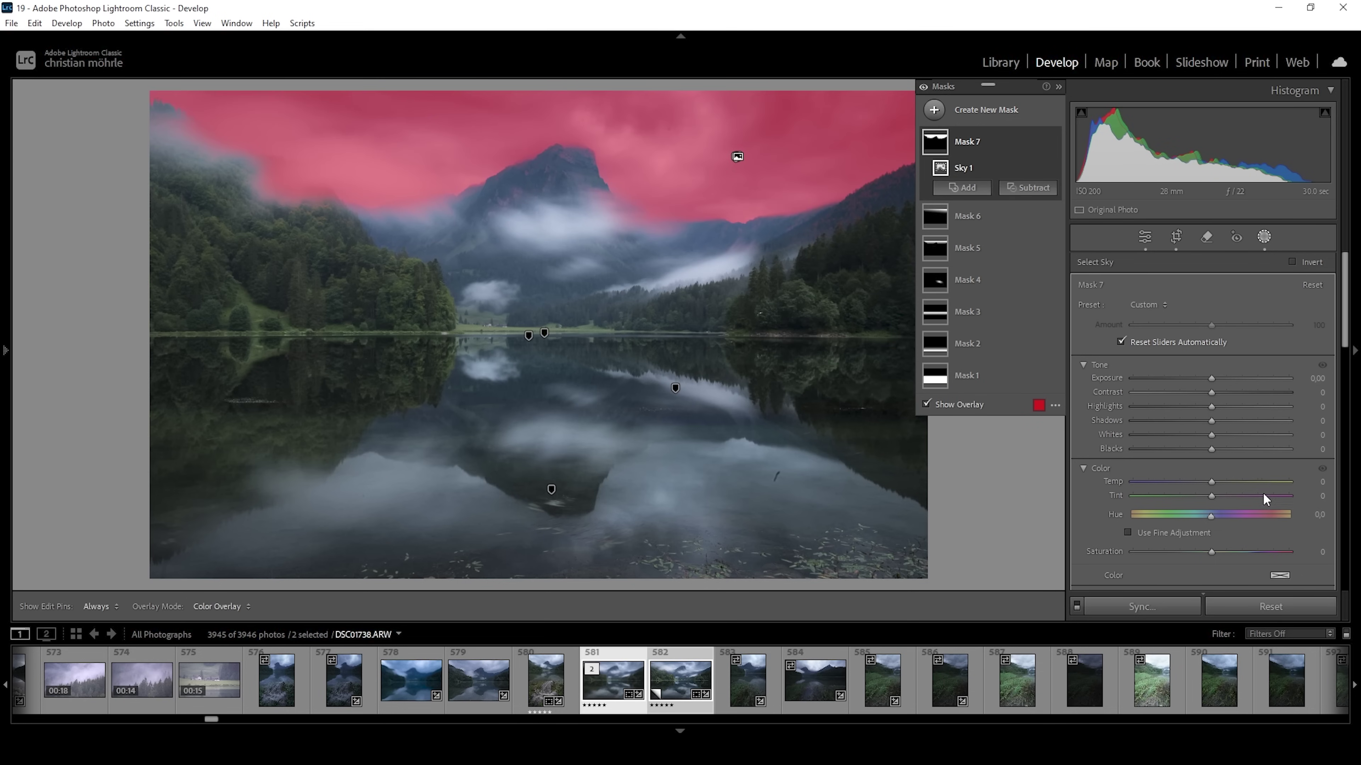
pyautogui.scroll(-5, 1263, 492)
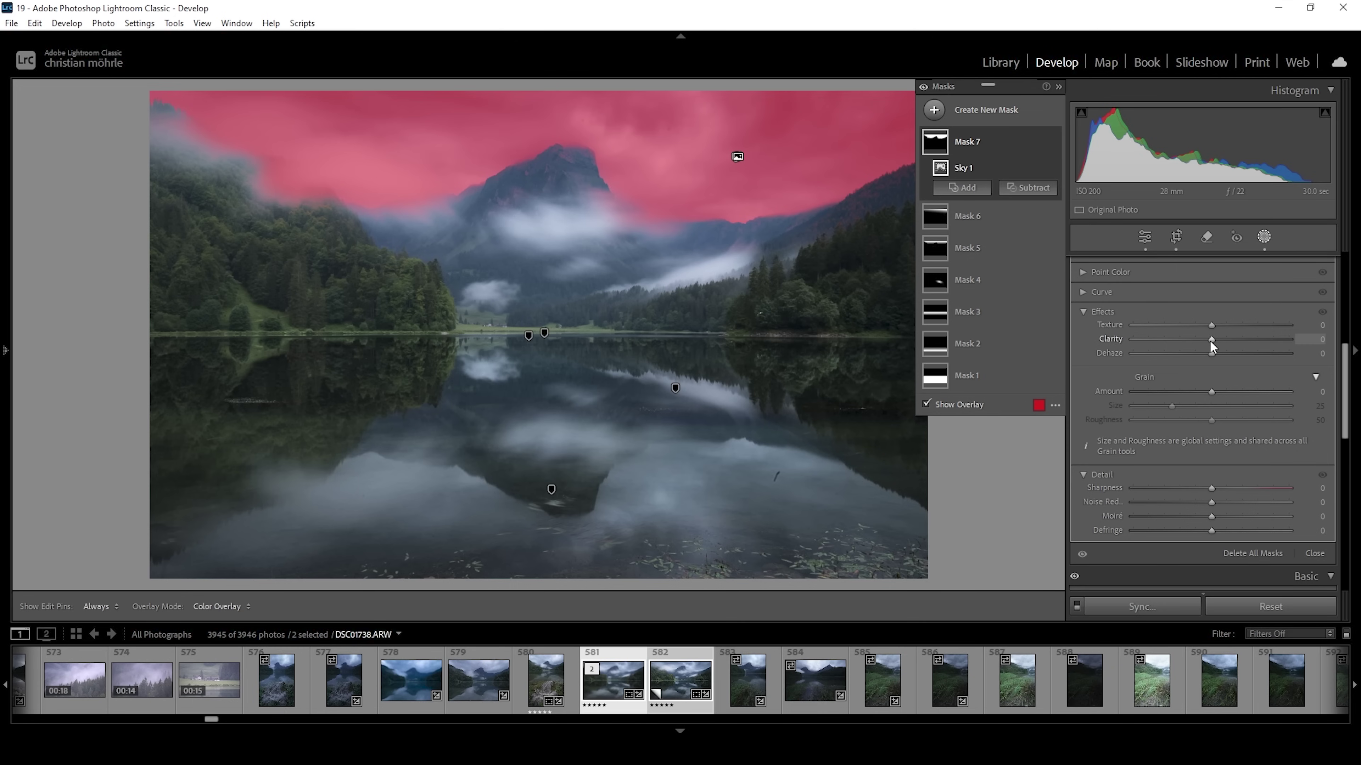
pyautogui.moveTo(1211, 342); pyautogui.dragTo(1216, 346)
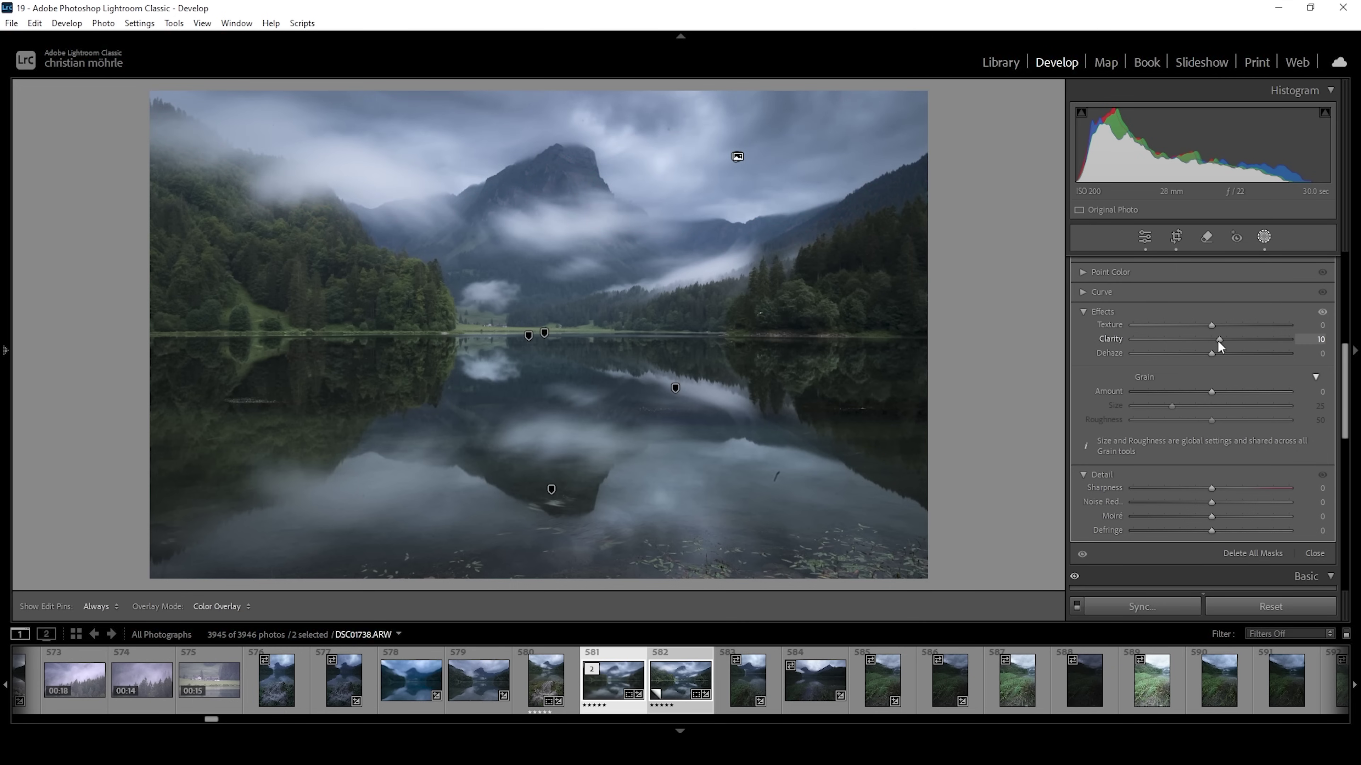
pyautogui.moveTo(1218, 342); pyautogui.dragTo(1221, 348)
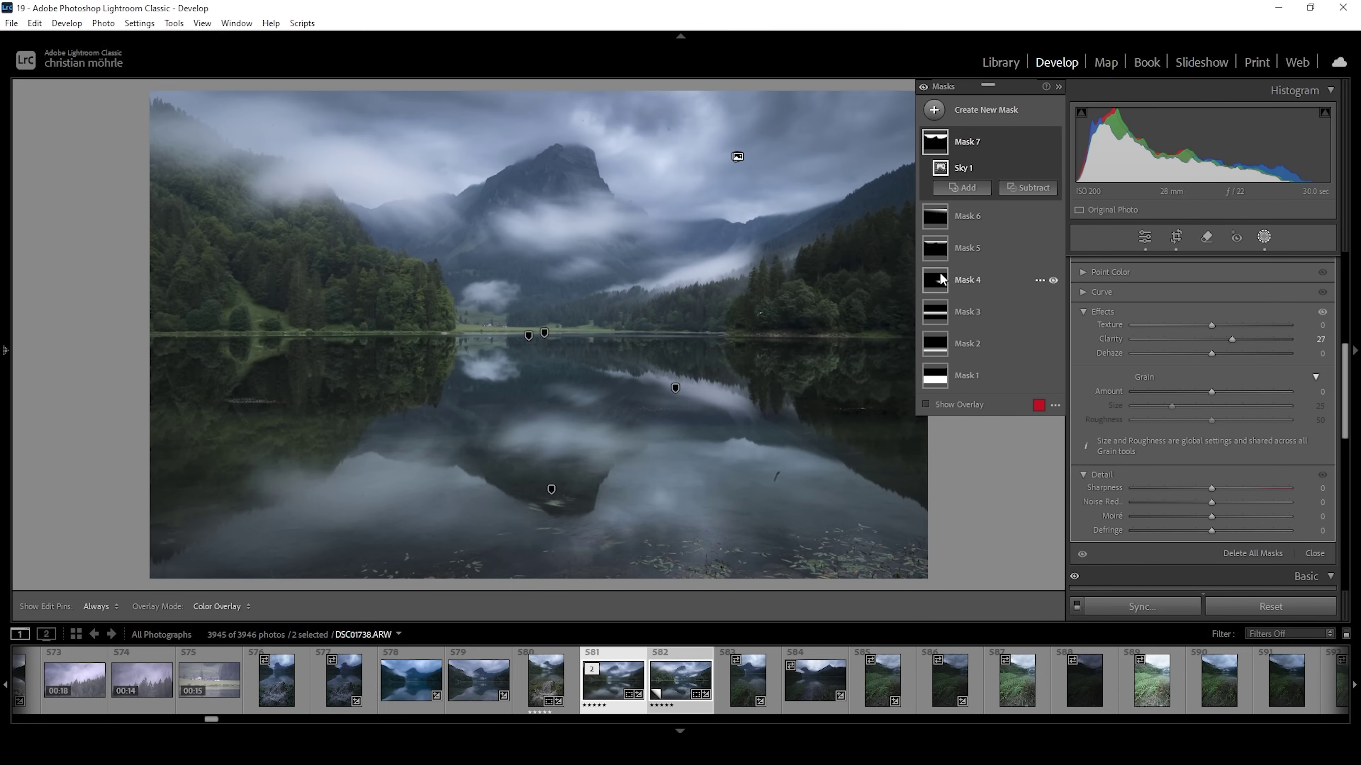
# Step: Create a slightly tilted radial gradient mask over the haze and ridge directly left of the mountain peak
pyautogui.click(1039, 167)
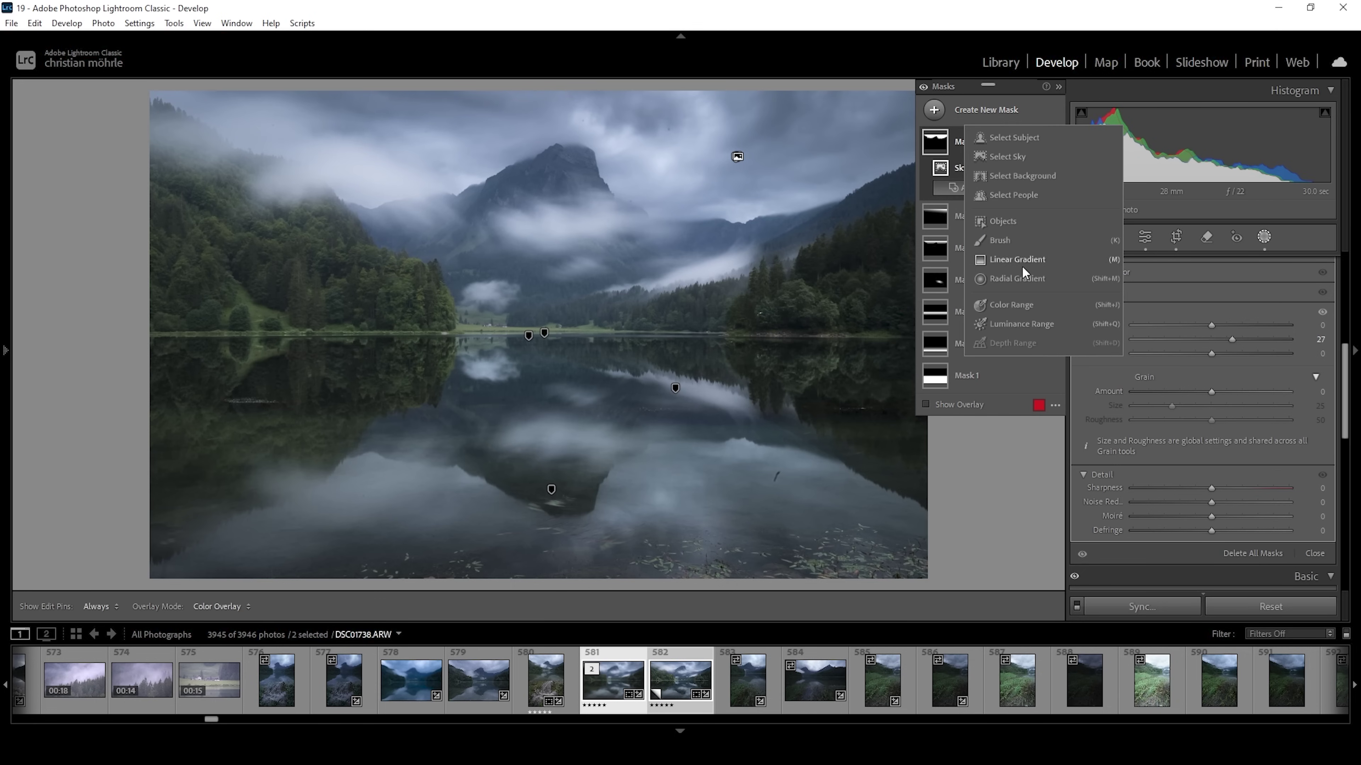
pyautogui.press('Escape')
pyautogui.hotkey('shift', 'm')
pyautogui.moveTo(413, 179); pyautogui.dragTo(518, 229)
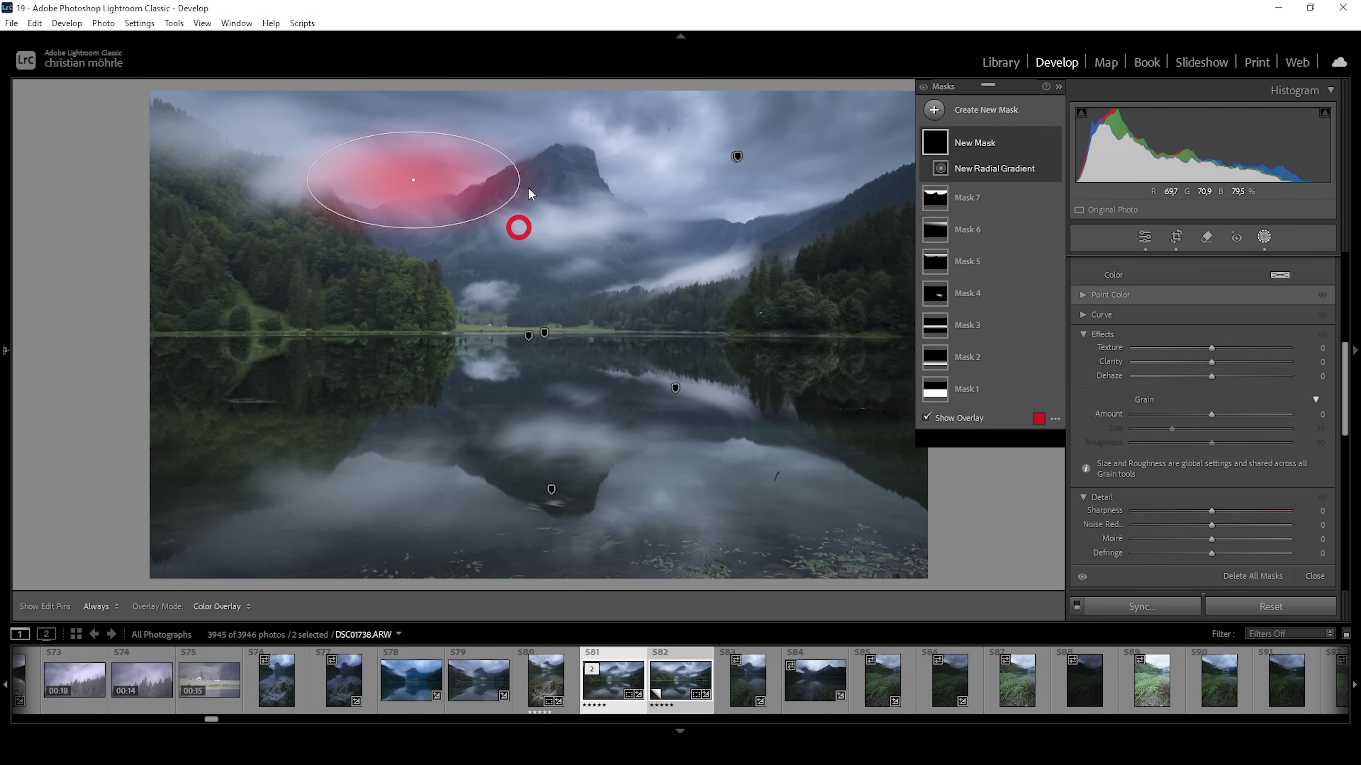
pyautogui.moveTo(529, 170)
pyautogui.mouseDown()
pyautogui.moveTo(531, 146)
pyautogui.moveTo(537, 159)
pyautogui.mouseUp()
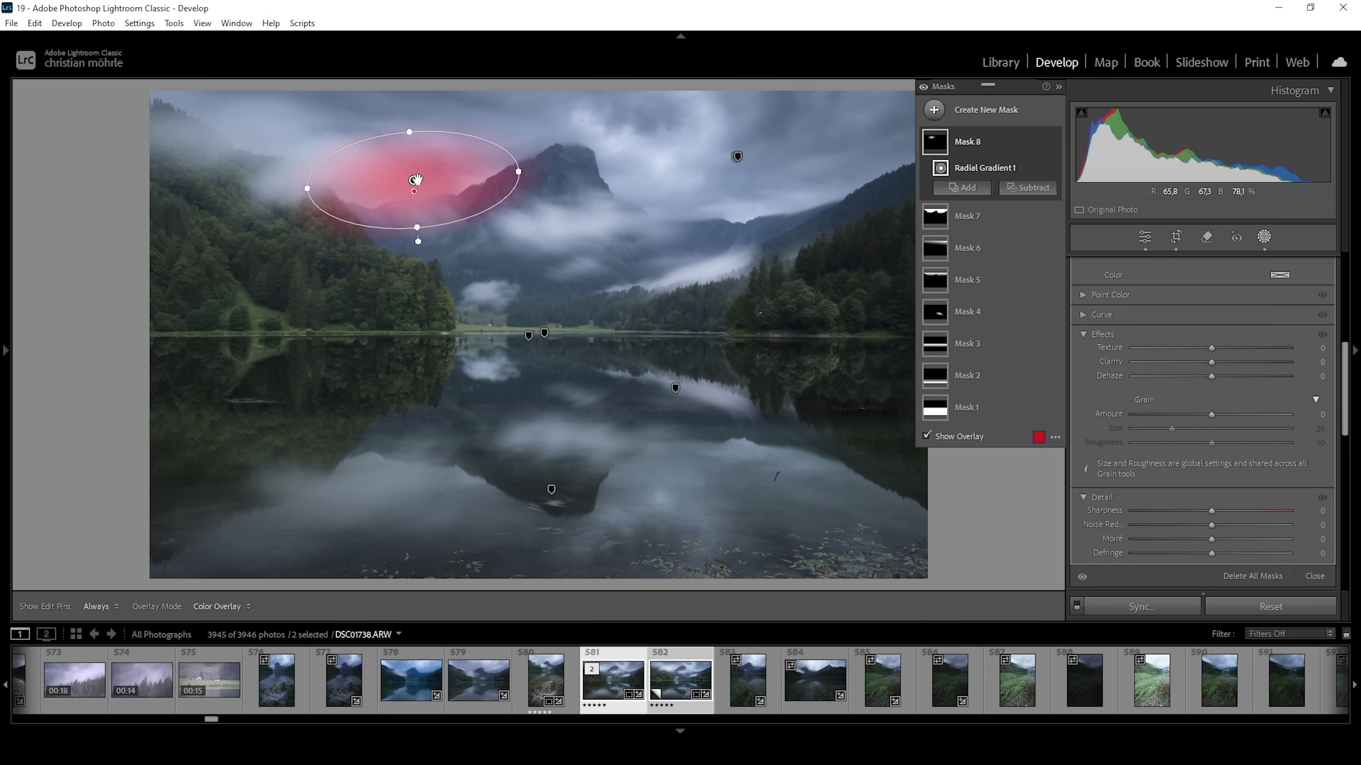
pyautogui.moveTo(413, 181); pyautogui.dragTo(401, 195)
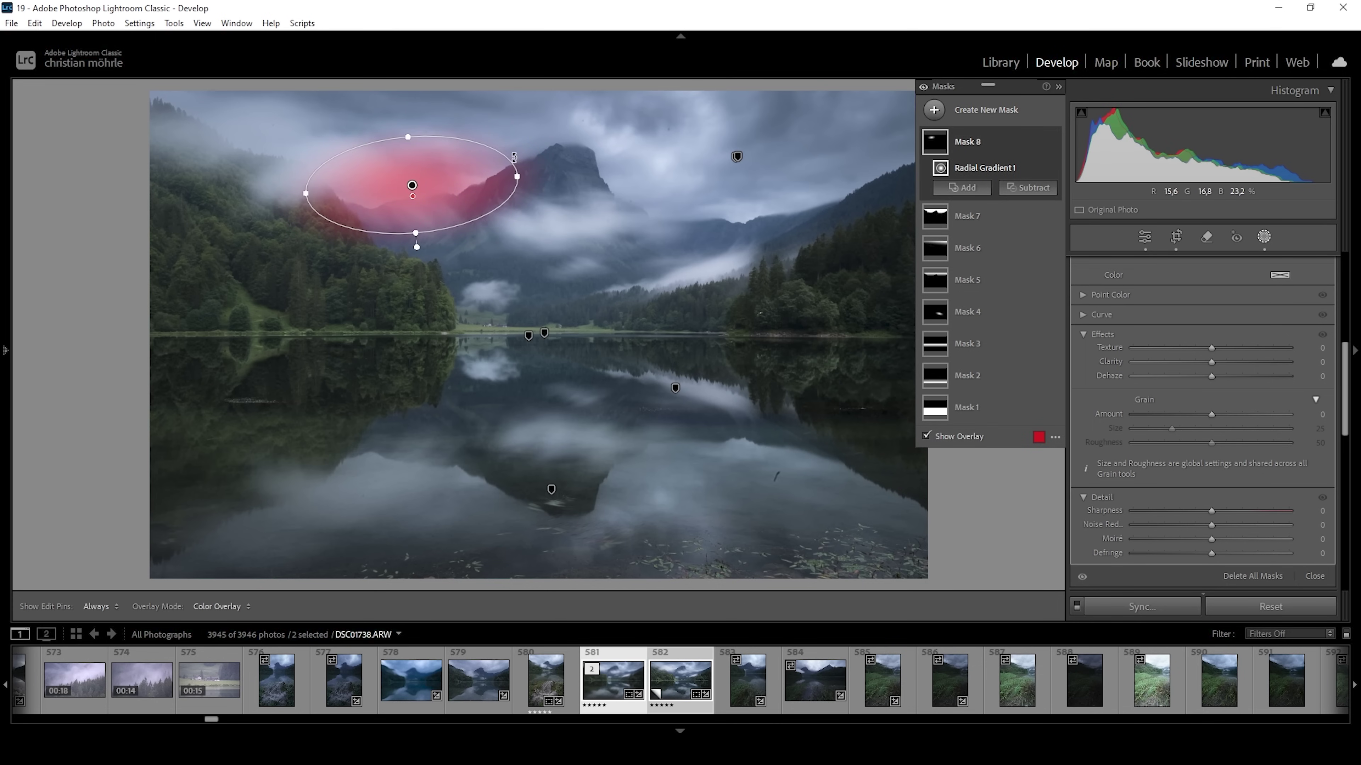
# Step: Add a second, tilted radial gradient over the ridge right of the peak to the same mask, and set the mask's Blacks to 86
pyautogui.click(933, 111)
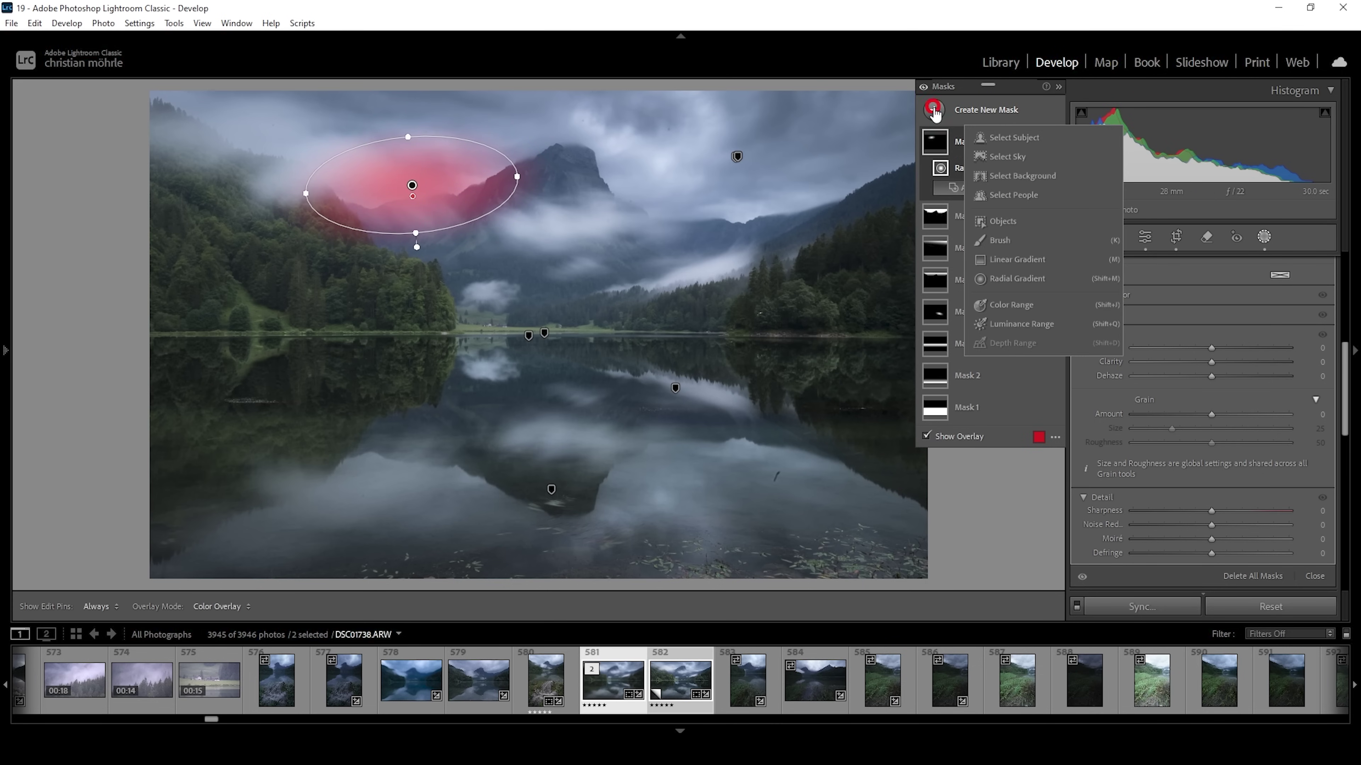
pyautogui.click(951, 139)
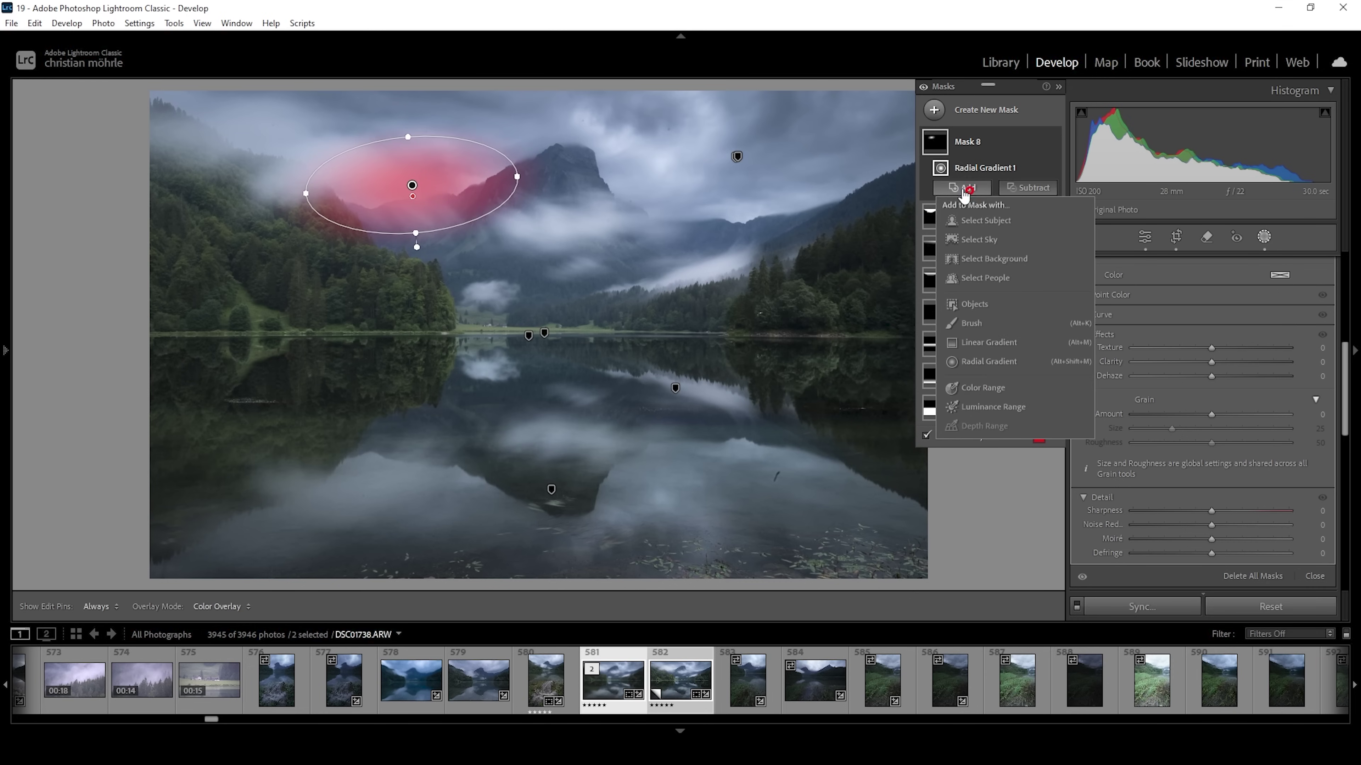
pyautogui.press('Escape')
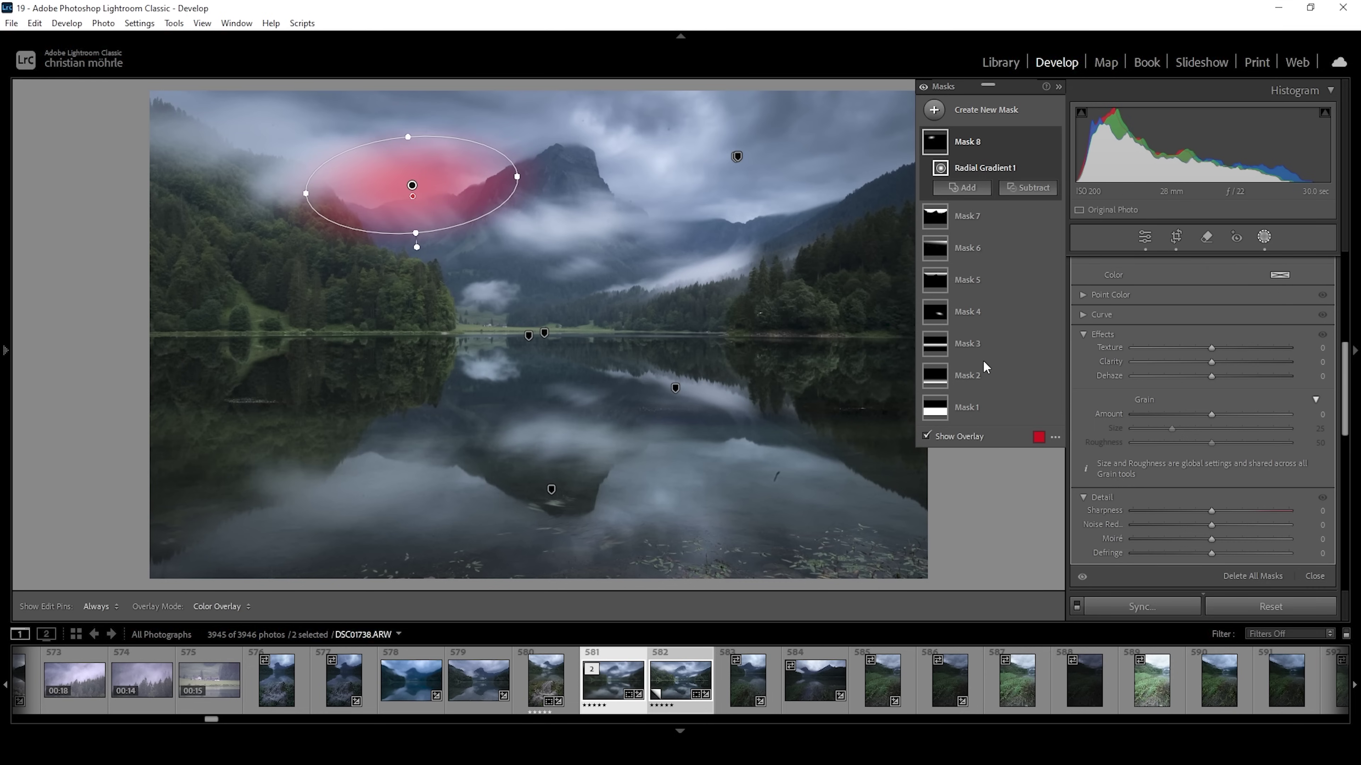
pyautogui.click(983, 365)
pyautogui.moveTo(644, 192); pyautogui.dragTo(747, 243)
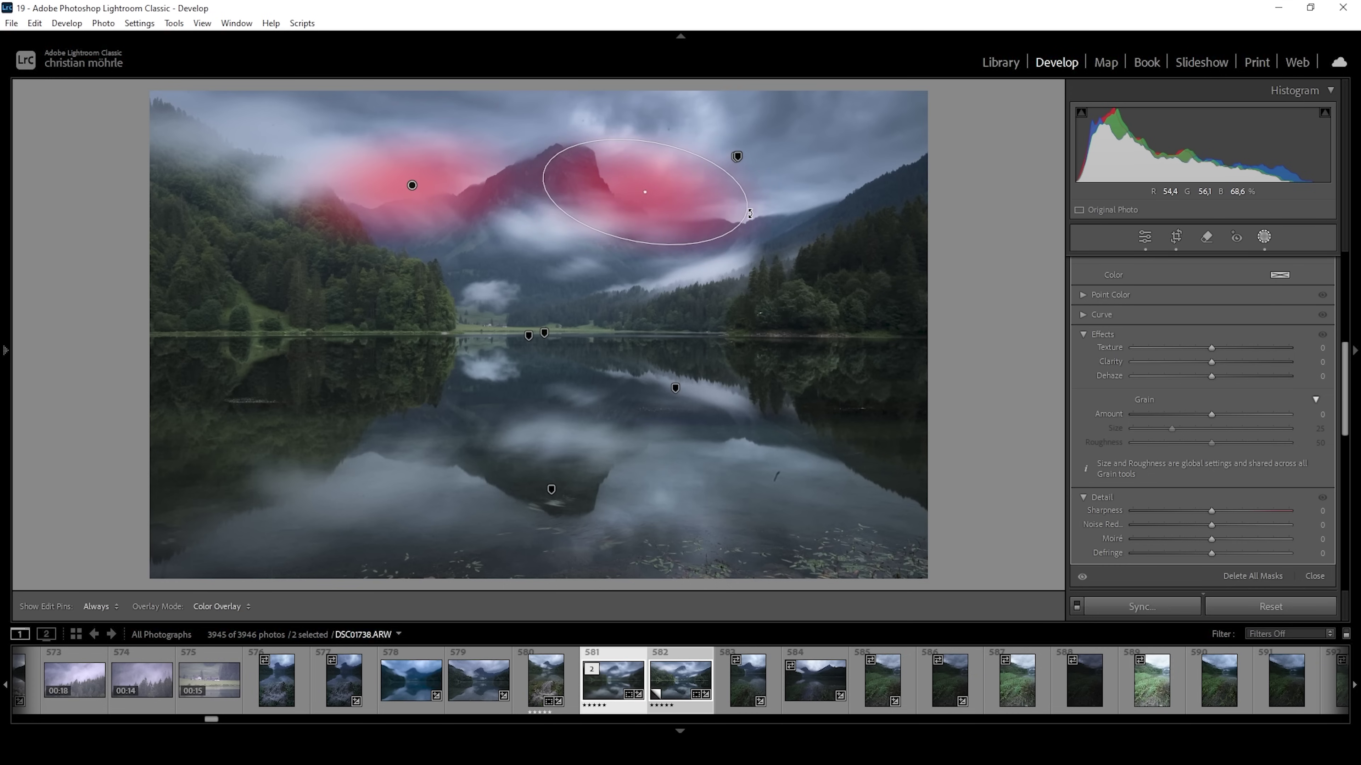
pyautogui.moveTo(658, 196); pyautogui.dragTo(691, 207)
pyautogui.moveTo(780, 221); pyautogui.dragTo(783, 224)
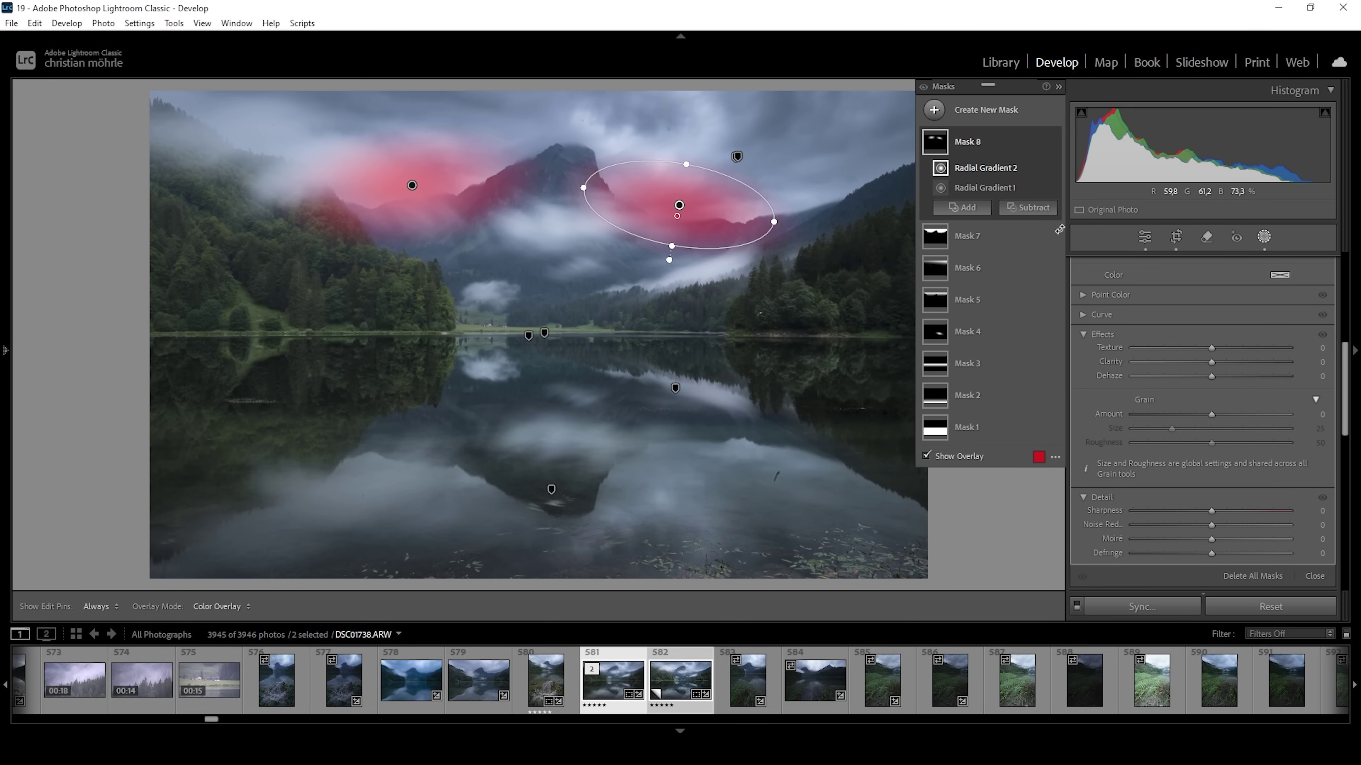
pyautogui.scroll(5, 1265, 461)
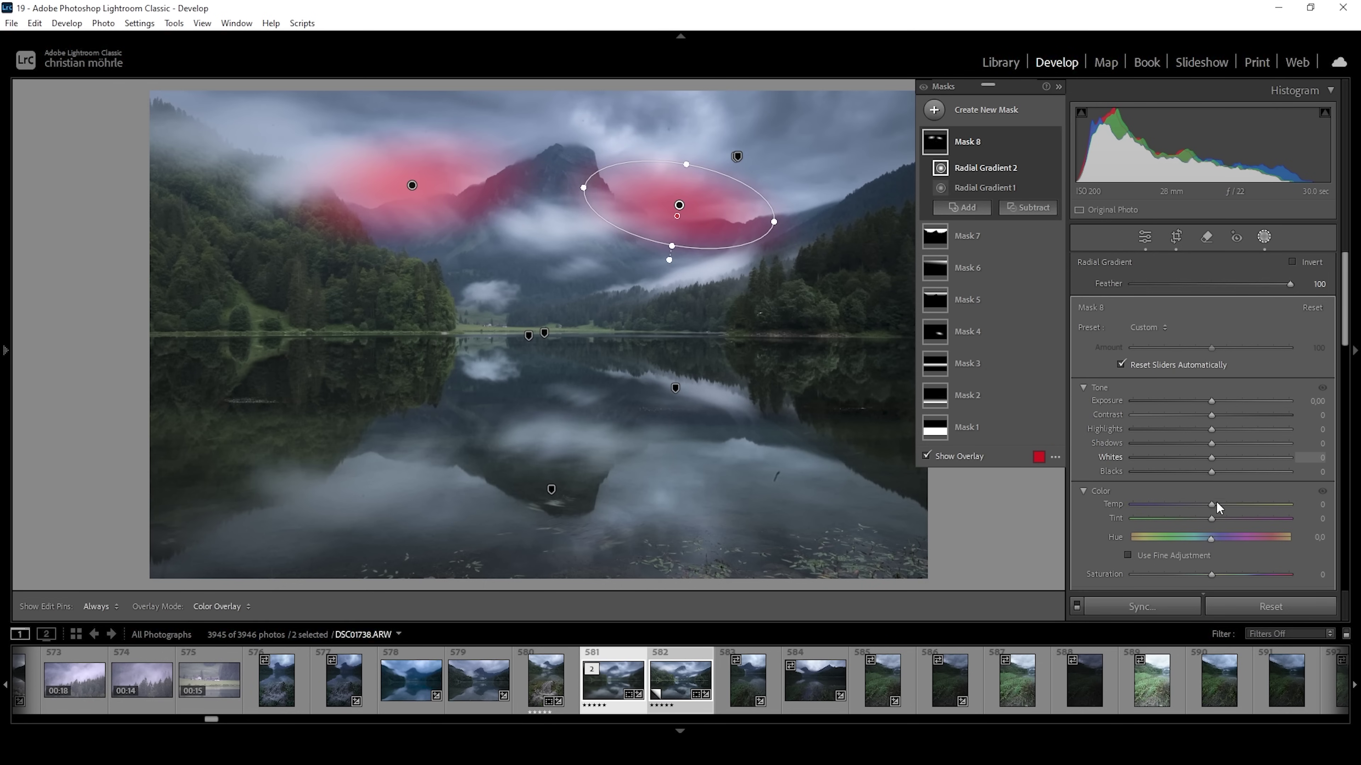
pyautogui.moveTo(1211, 471); pyautogui.dragTo(1277, 471)
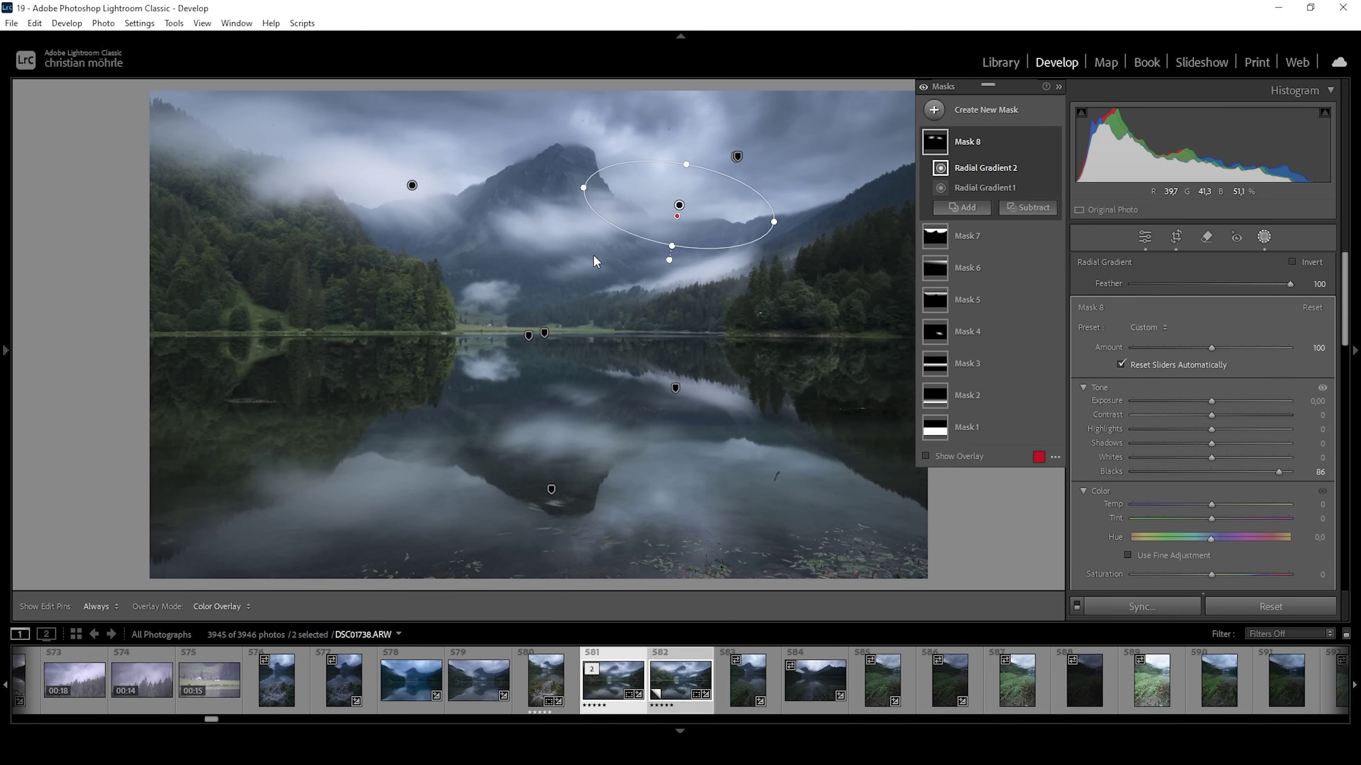
# Step: Create a Color Range mask sampled from the green trees on the left shore and set its Refine to 78
pyautogui.click(934, 110)
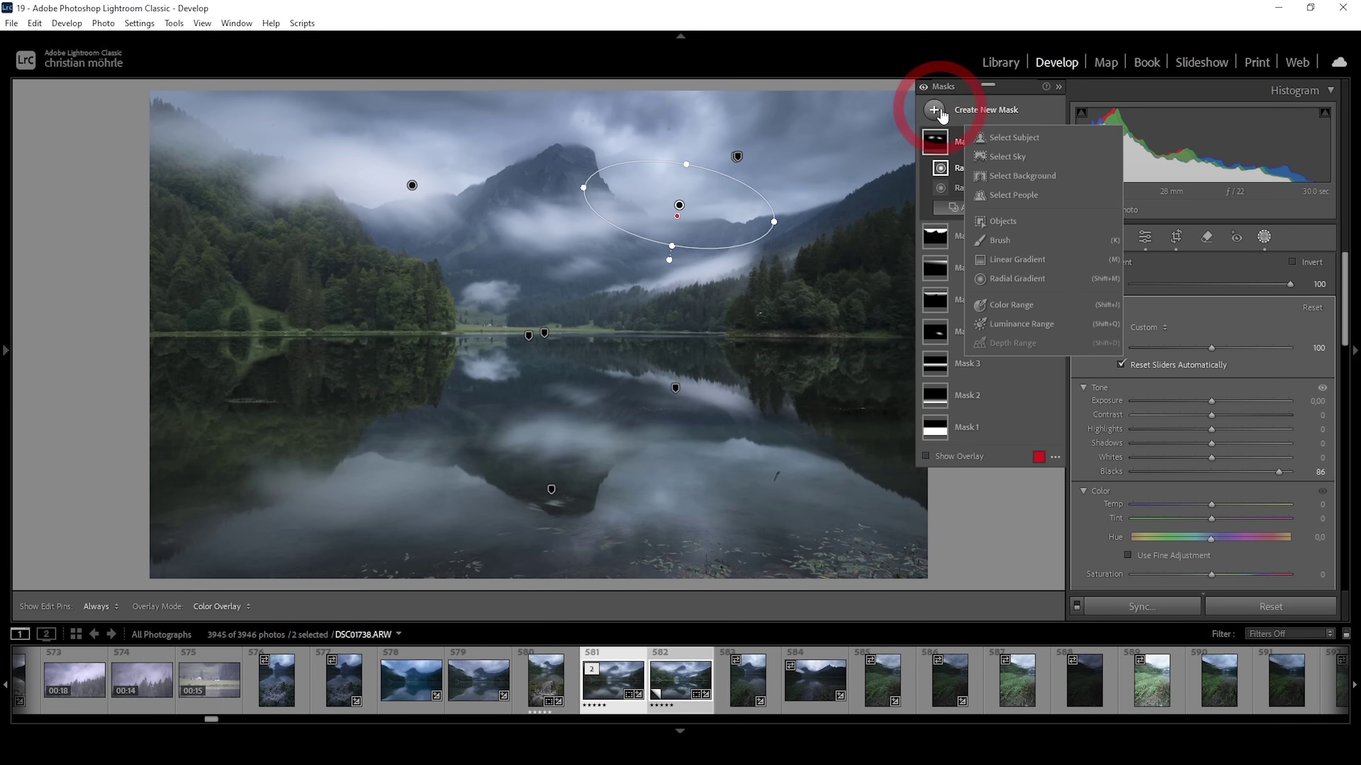
pyautogui.click(1011, 305)
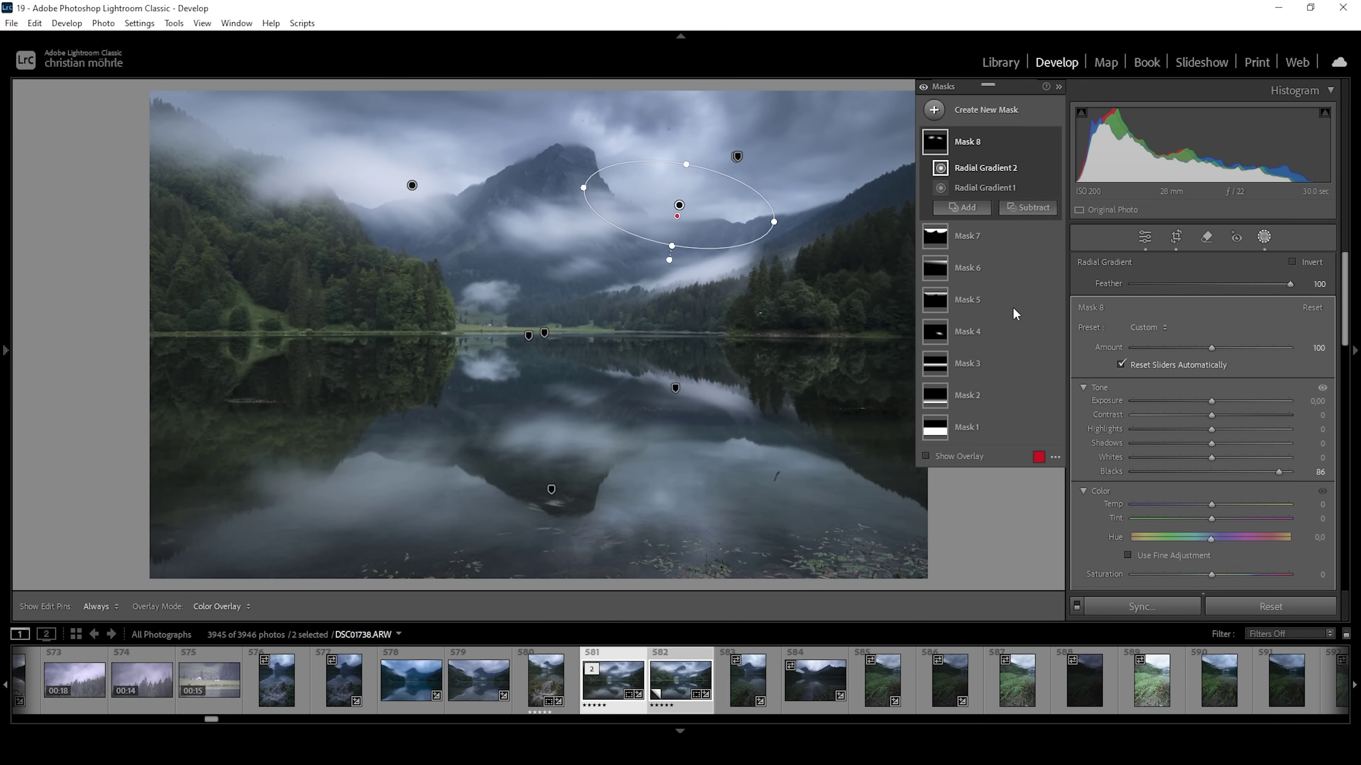
pyautogui.click(1011, 304)
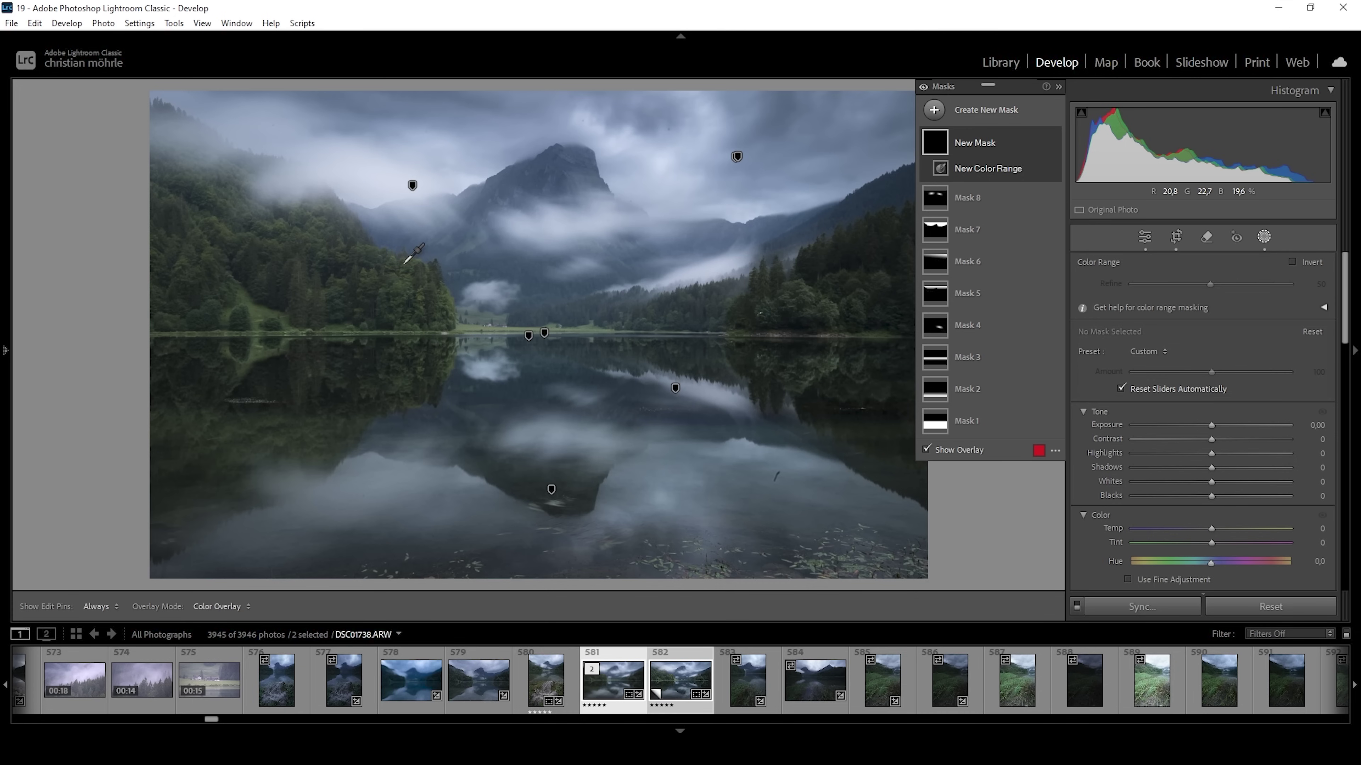
pyautogui.click(408, 263)
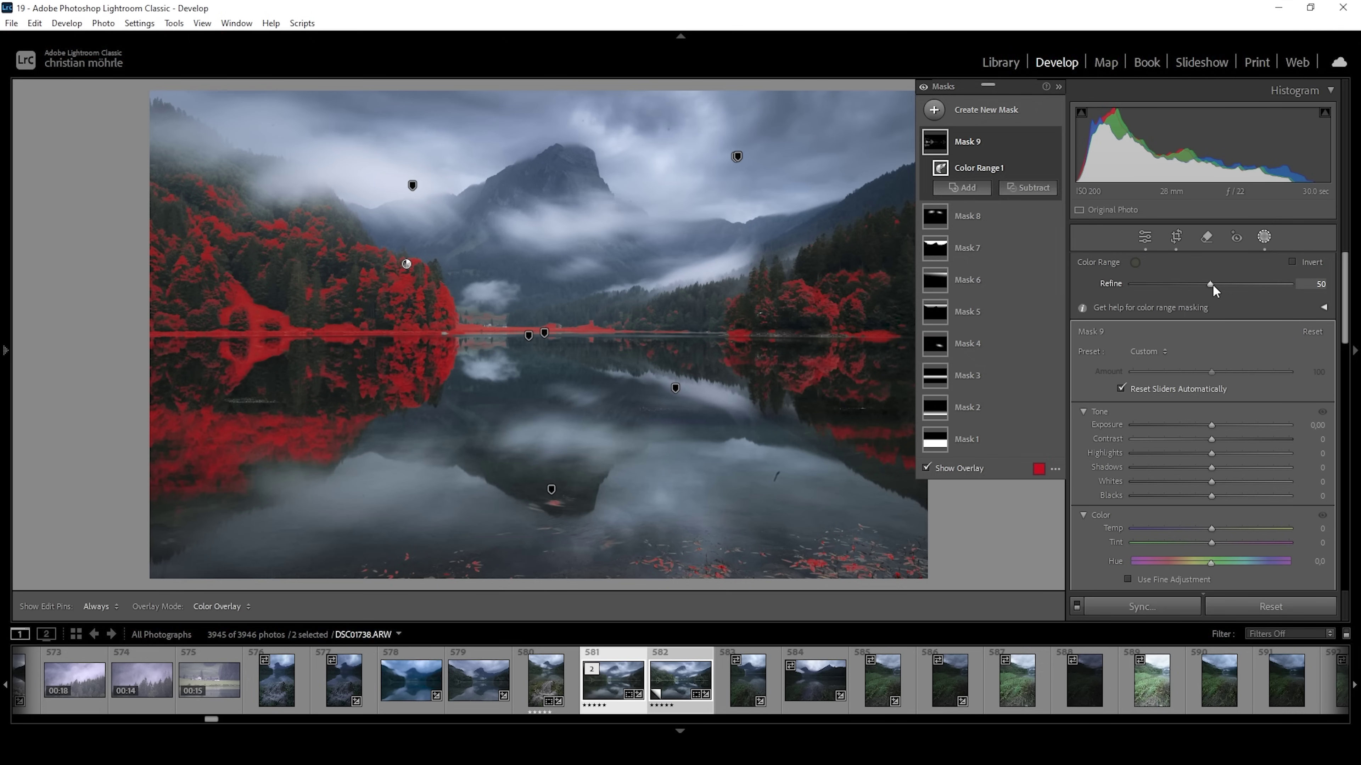
pyautogui.moveTo(1210, 284); pyautogui.dragTo(1239, 283)
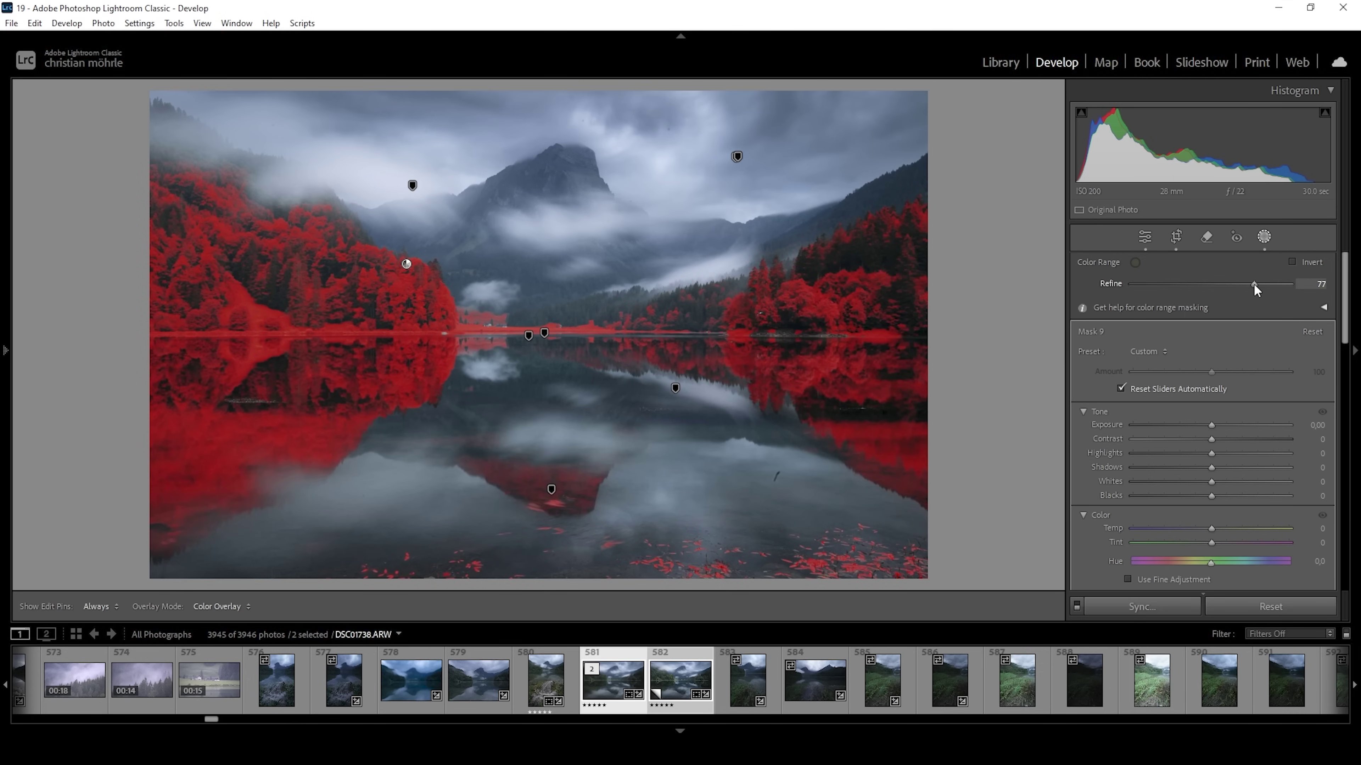
pyautogui.moveTo(1255, 283); pyautogui.dragTo(1251, 289)
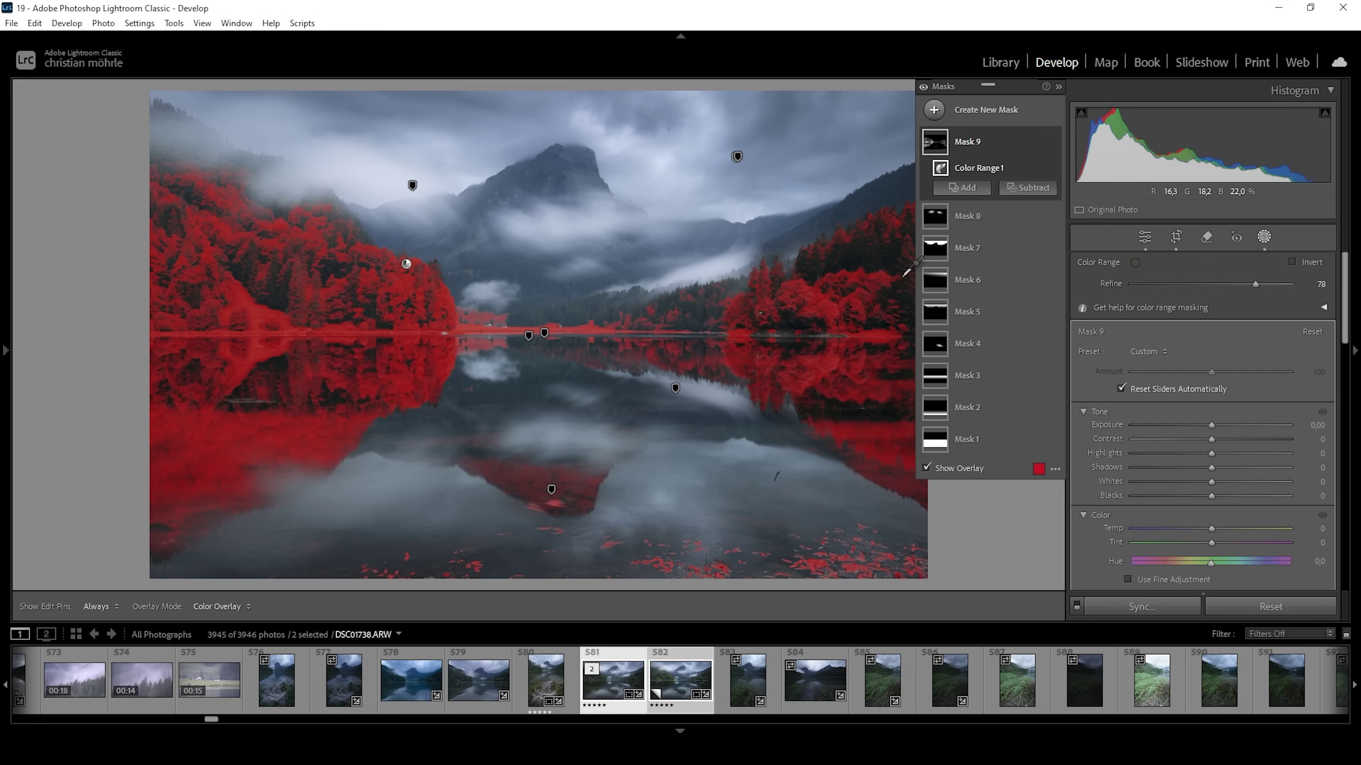
# Step: Subtract a narrow horizontal linear gradient at the shoreline from the Color Range mask to exclude the lake's reflections
pyautogui.click(1022, 190)
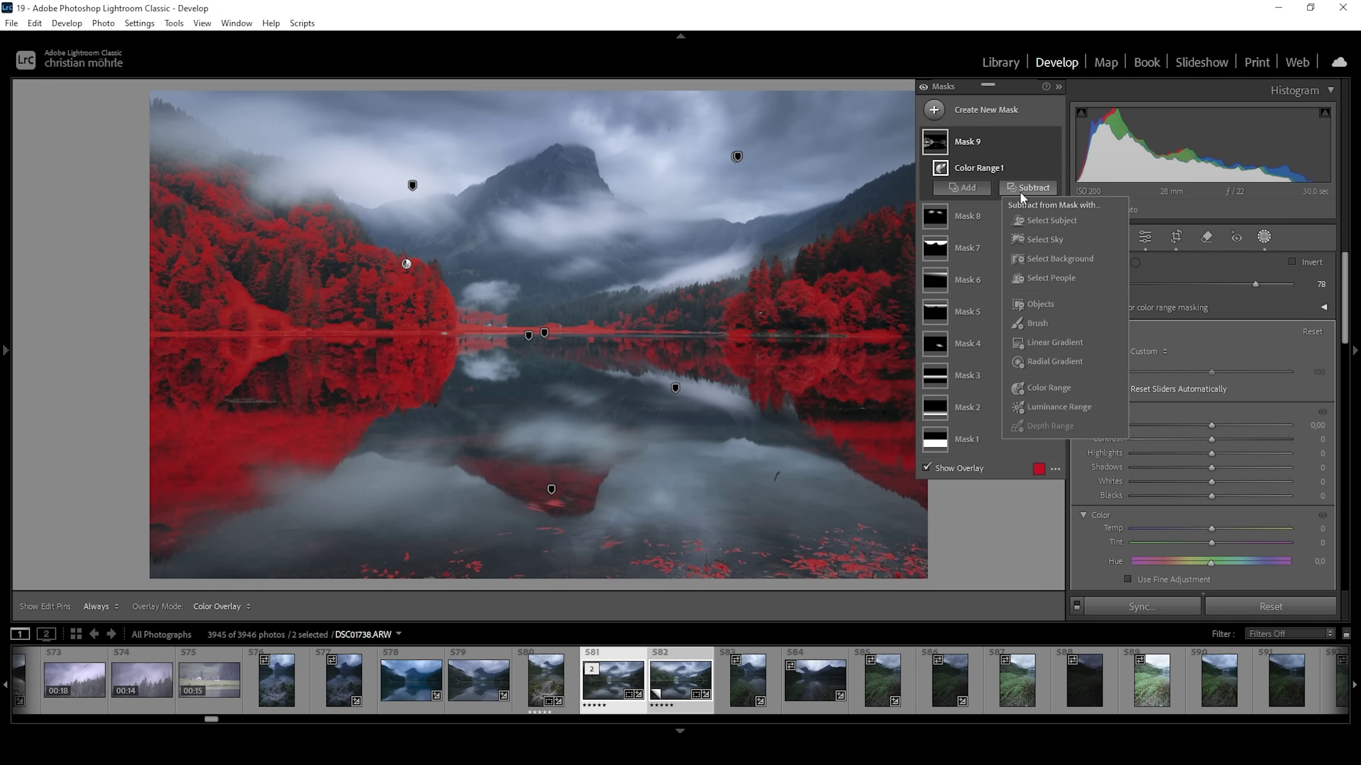
pyautogui.click(1054, 343)
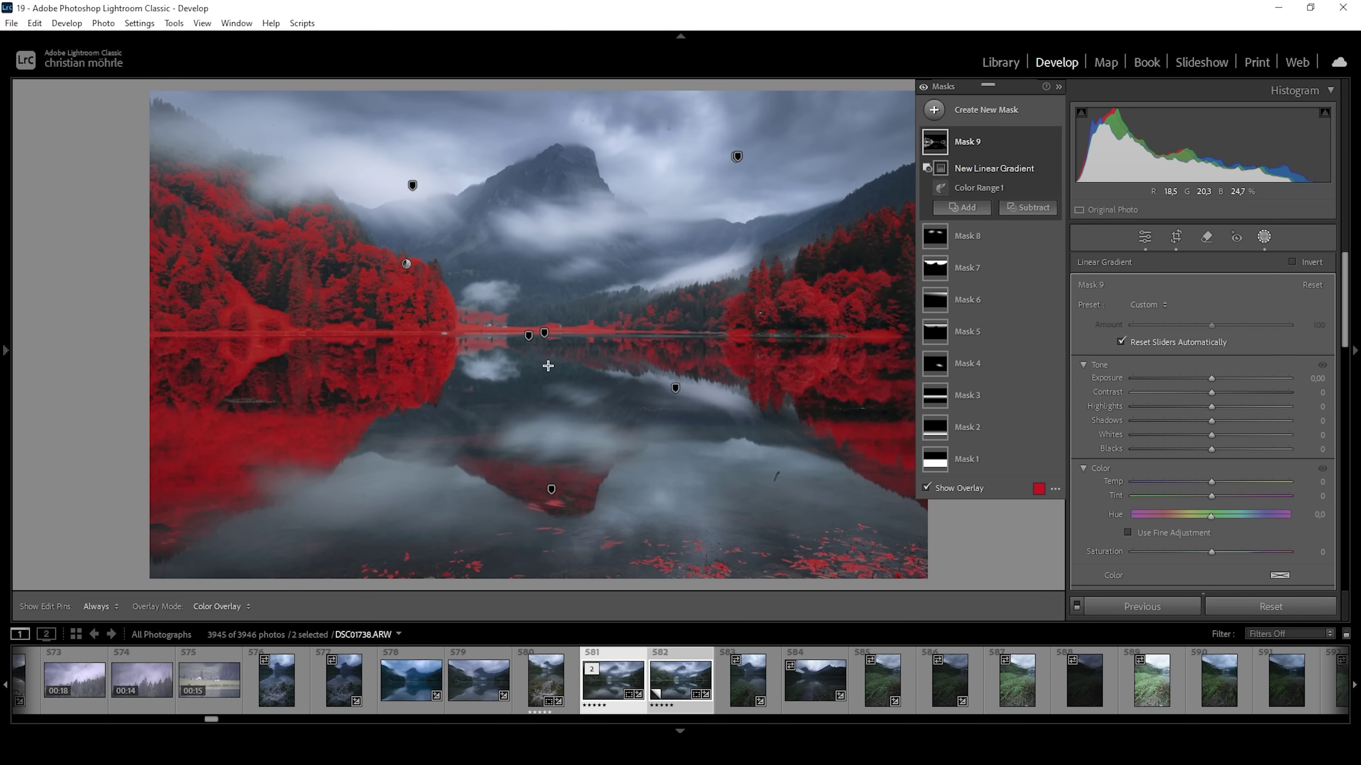
pyautogui.moveTo(546, 365)
pyautogui.mouseDown()
pyautogui.moveTo(555, 323)
pyautogui.moveTo(549, 361)
pyautogui.moveTo(556, 346)
pyautogui.mouseUp()
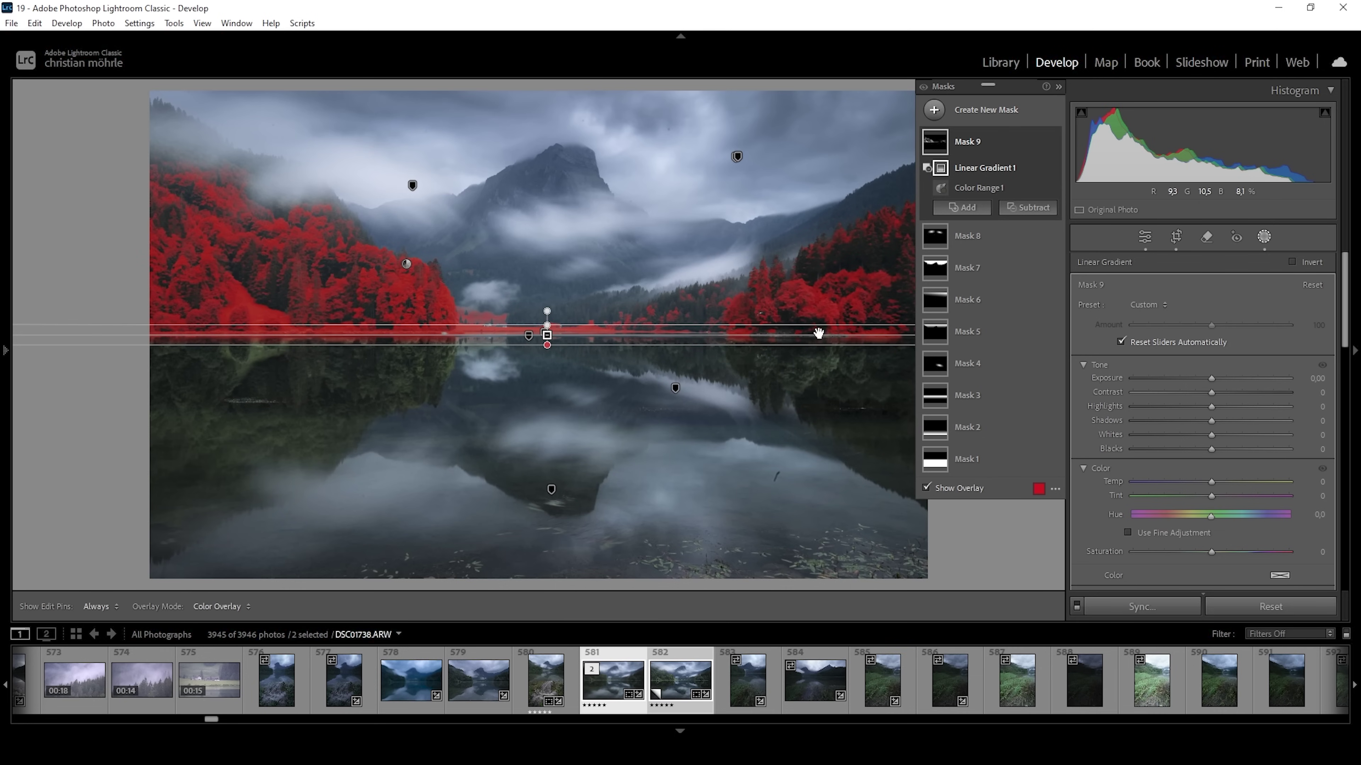
# Step: Set the tree mask's Exposure to 0.16, Whites to 30 and Clarity to 14
pyautogui.moveTo(1213, 378); pyautogui.dragTo(1215, 378)
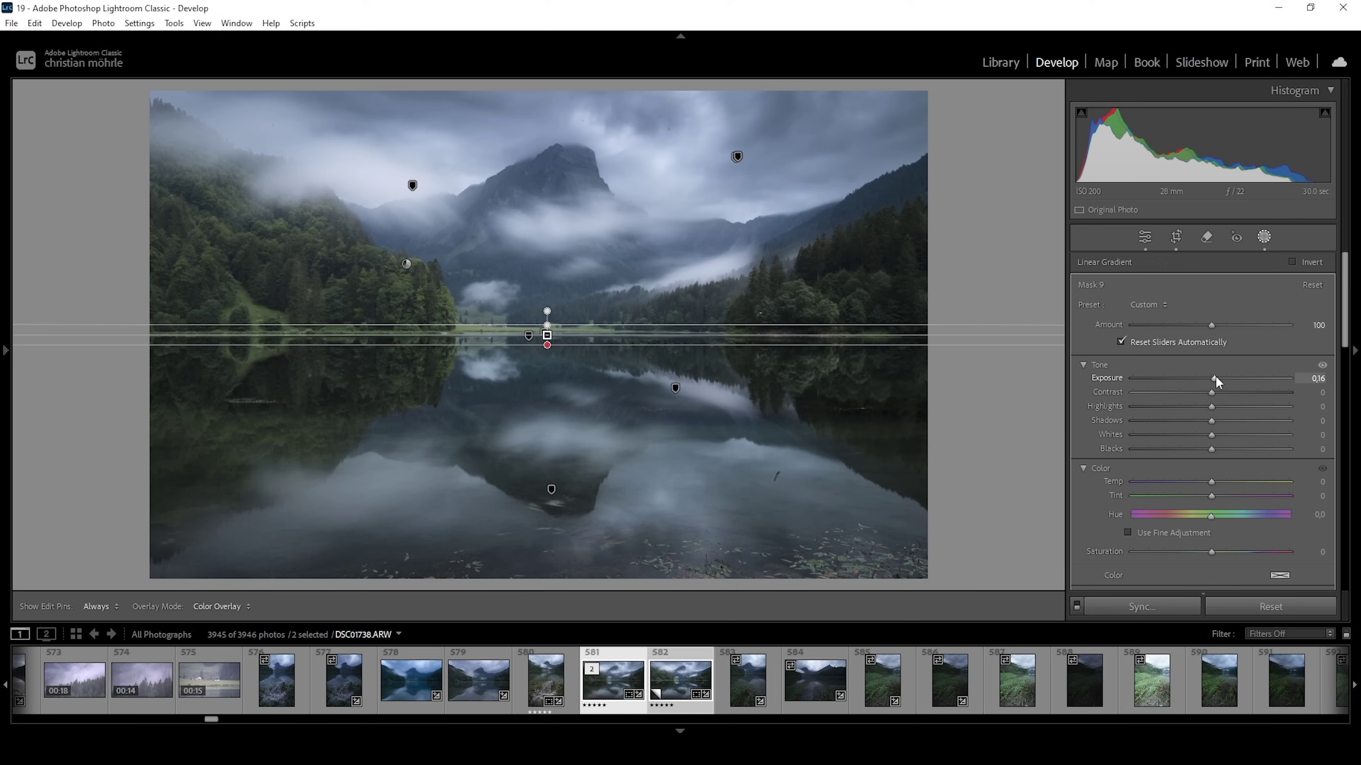
pyautogui.moveTo(1212, 435)
pyautogui.mouseDown()
pyautogui.moveTo(1242, 439)
pyautogui.moveTo(1222, 422)
pyautogui.mouseUp()
pyautogui.scroll(-5, 1234, 445)
pyautogui.scroll(5, 1239, 393)
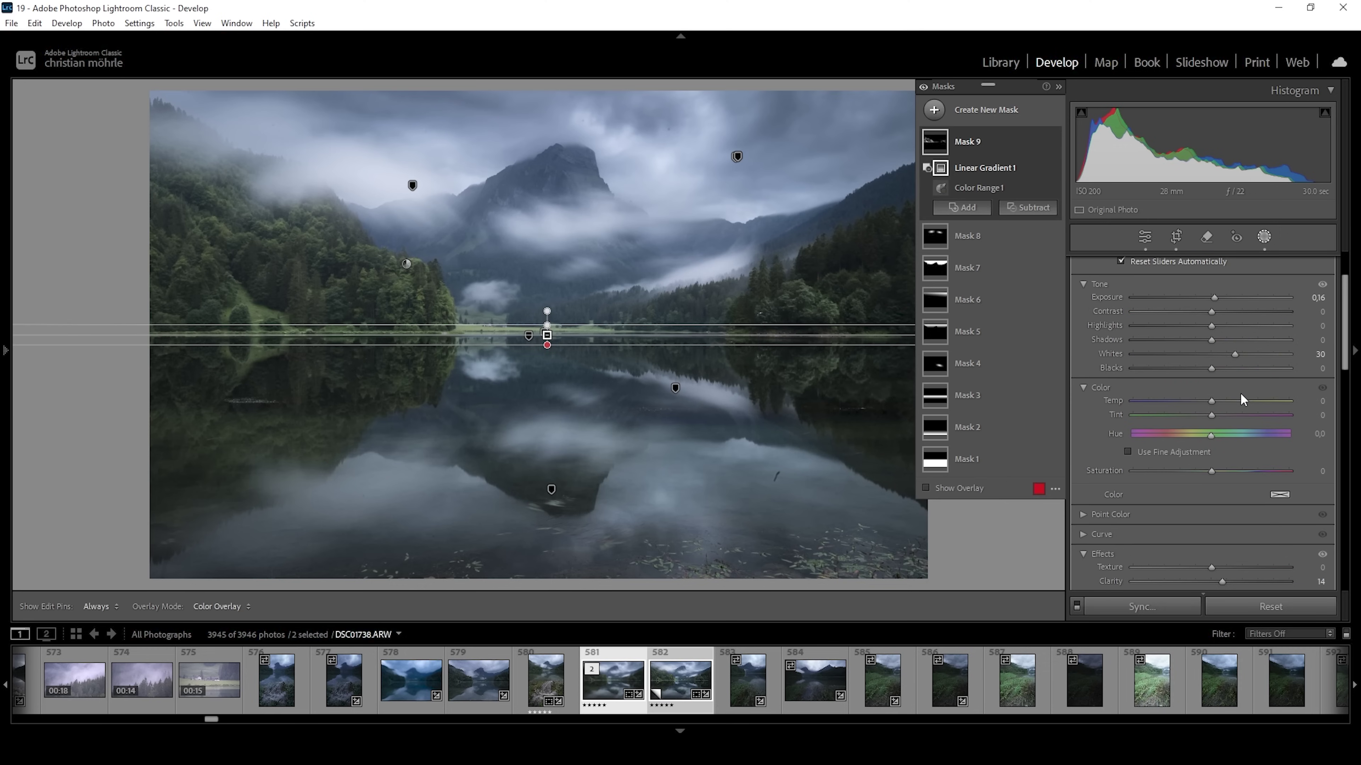
# Step: Warm the tree mask by setting Temp to 5, and raise its Saturation moderately
pyautogui.moveTo(1212, 402); pyautogui.dragTo(1212, 403)
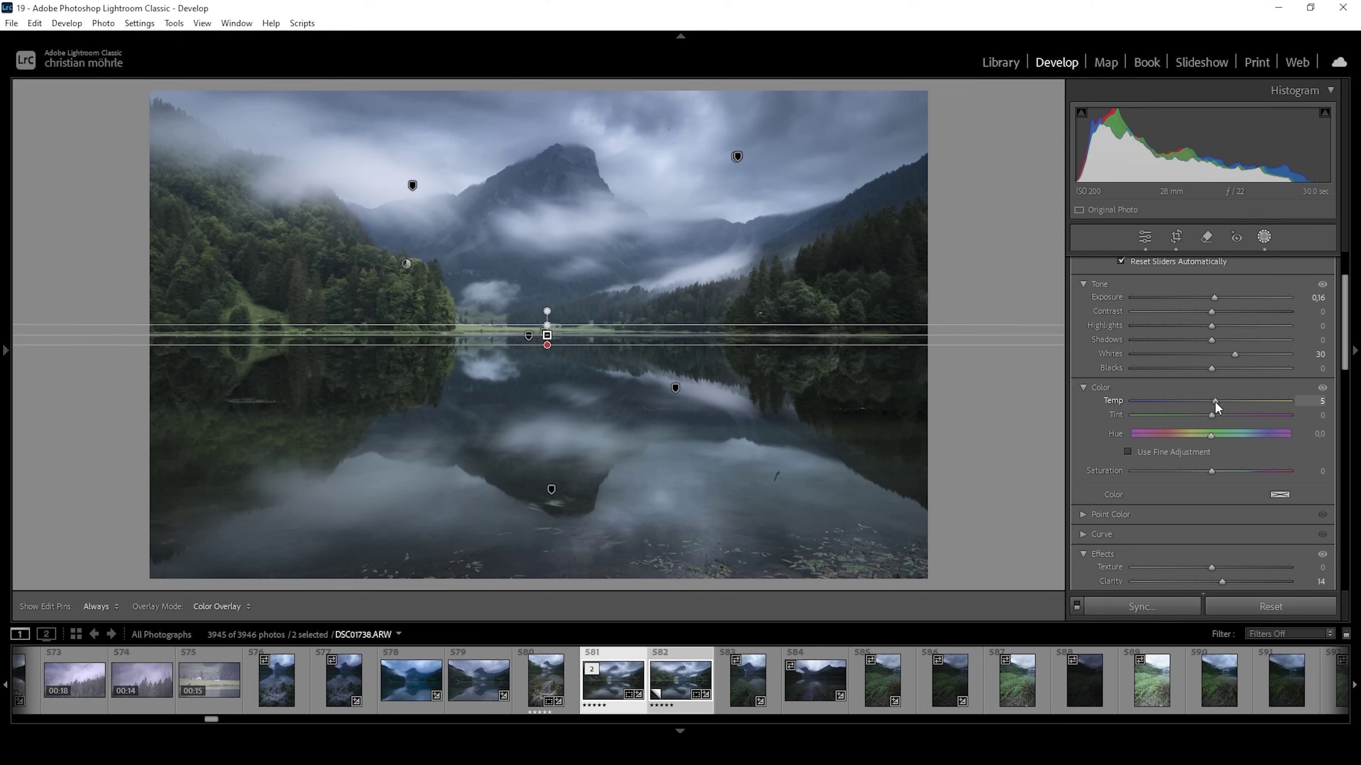
pyautogui.moveTo(1215, 408); pyautogui.dragTo(1215, 407)
pyautogui.moveTo(1210, 470); pyautogui.dragTo(1231, 471)
pyautogui.moveTo(1232, 473); pyautogui.dragTo(1231, 473)
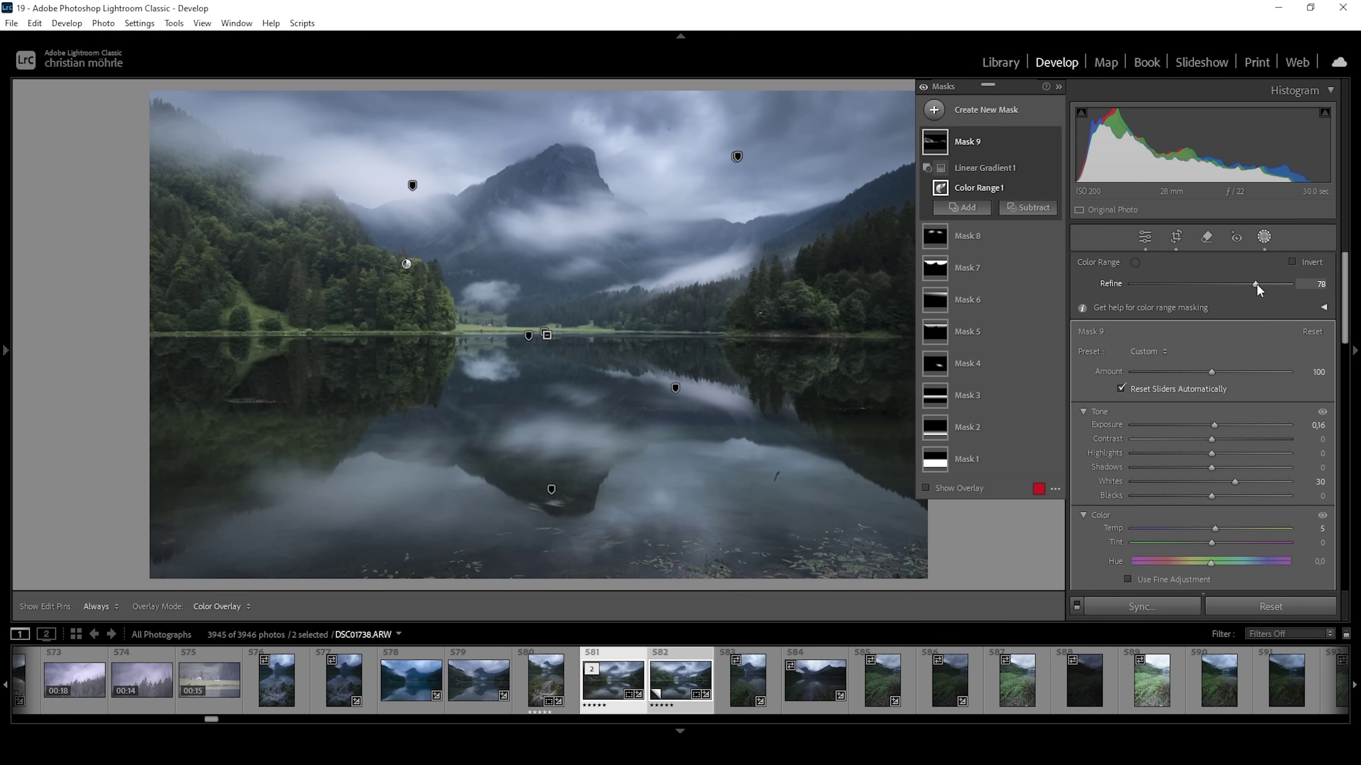
# Step: Set the tree mask's color range Refine to 100, and compare the photo with all masks hidden and shown
pyautogui.moveTo(1256, 283); pyautogui.dragTo(1256, 284)
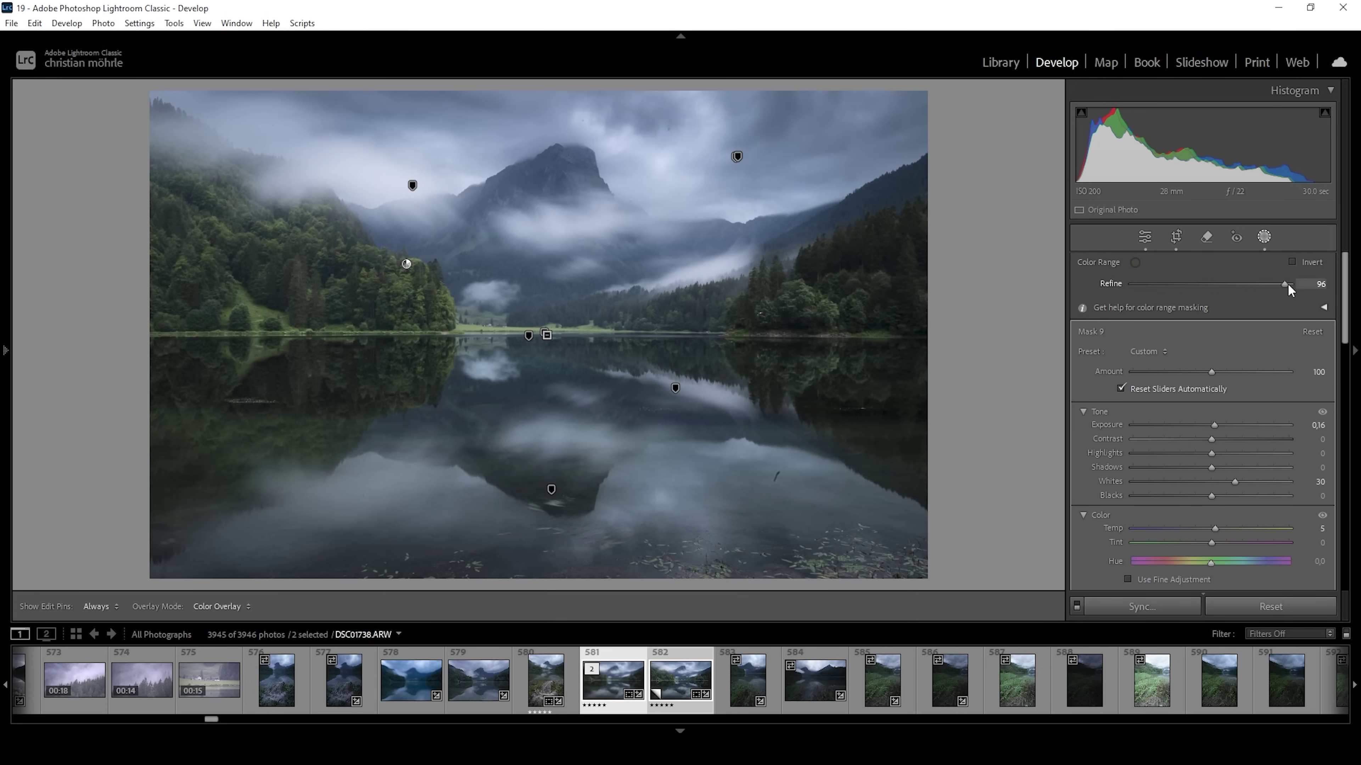
pyautogui.moveTo(1306, 283); pyautogui.dragTo(1305, 284)
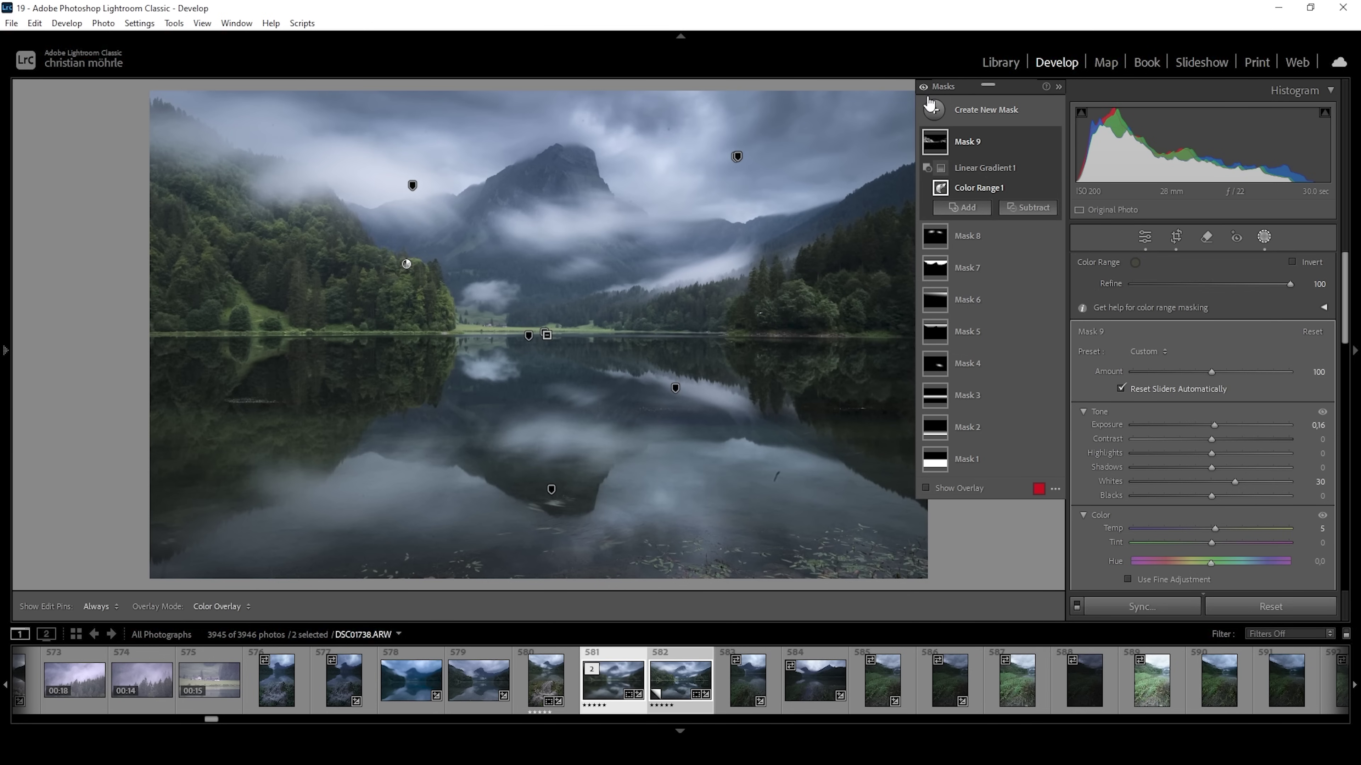
pyautogui.click(923, 85)
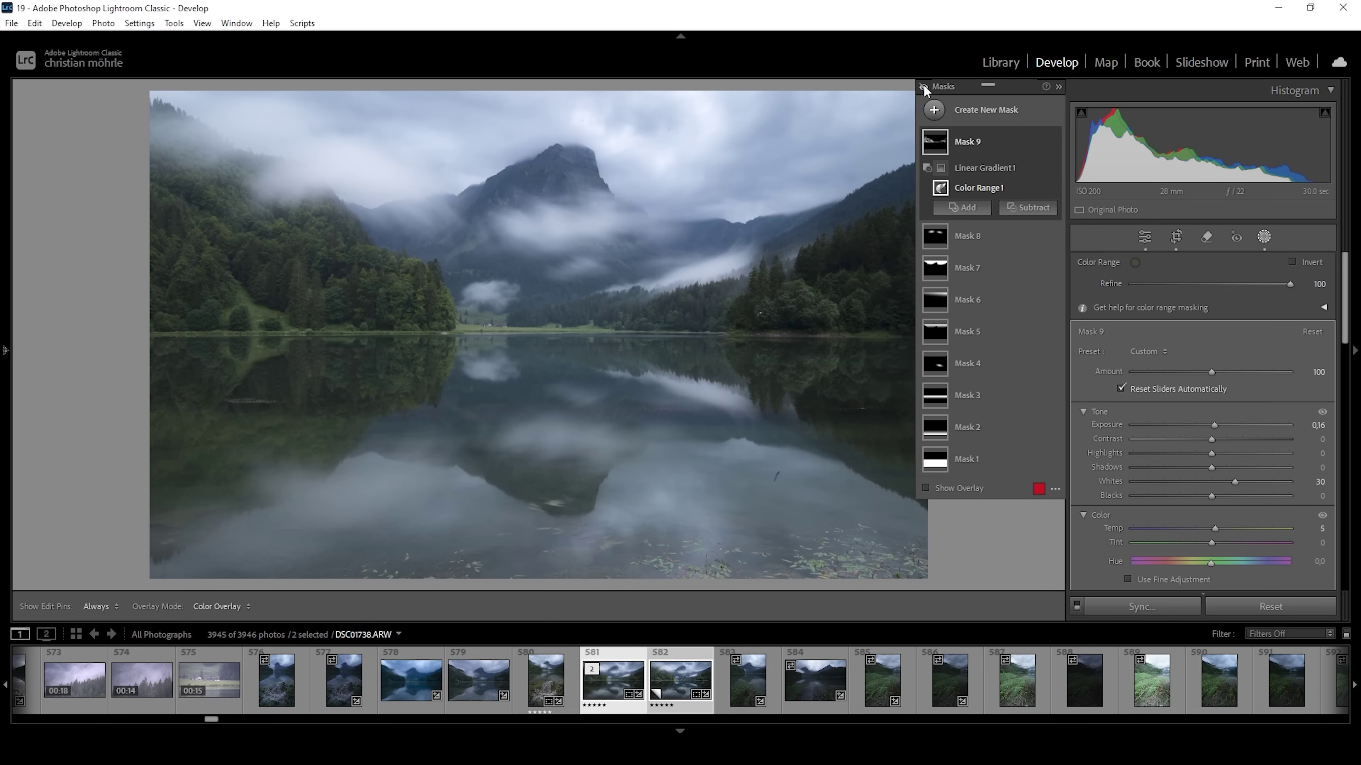
pyautogui.click(923, 86)
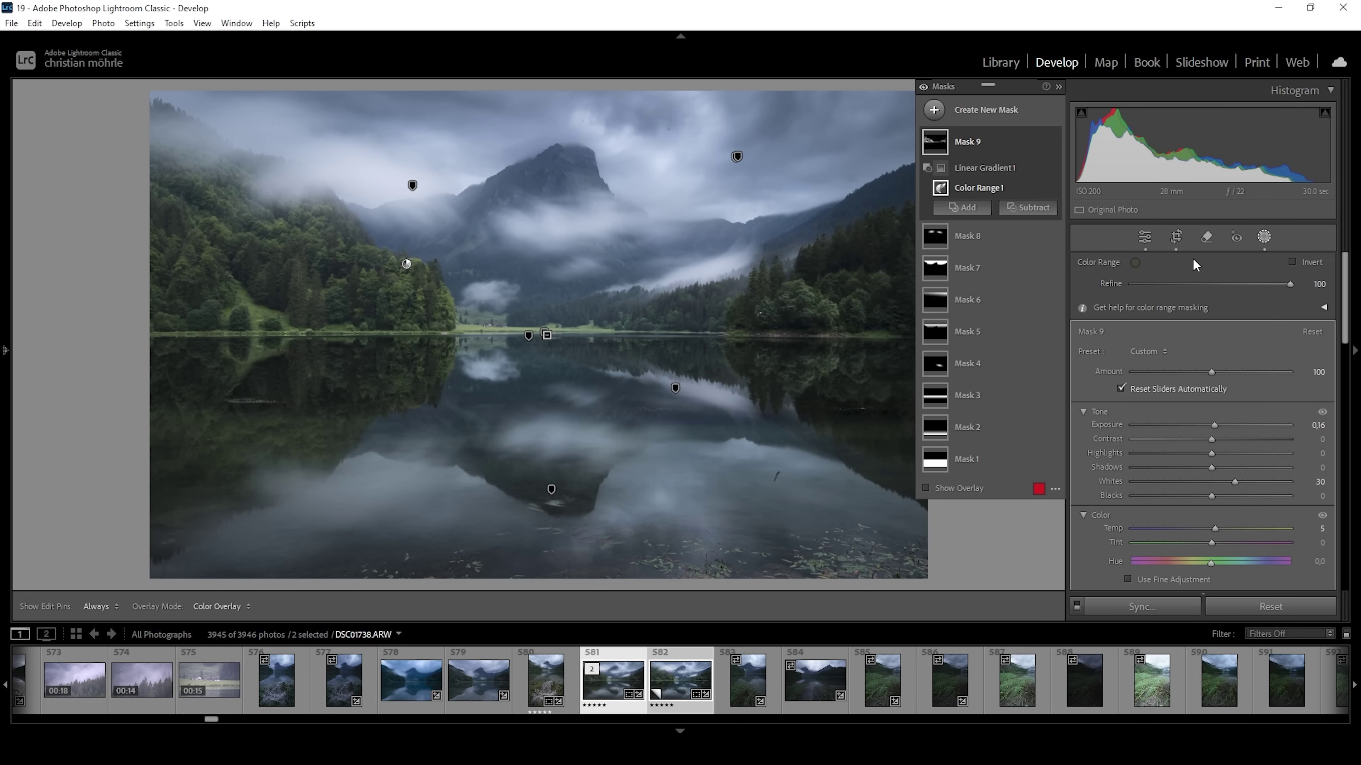
# Step: Leave masking for the global edit settings and collapse the Basic adjustments
pyautogui.click(1145, 236)
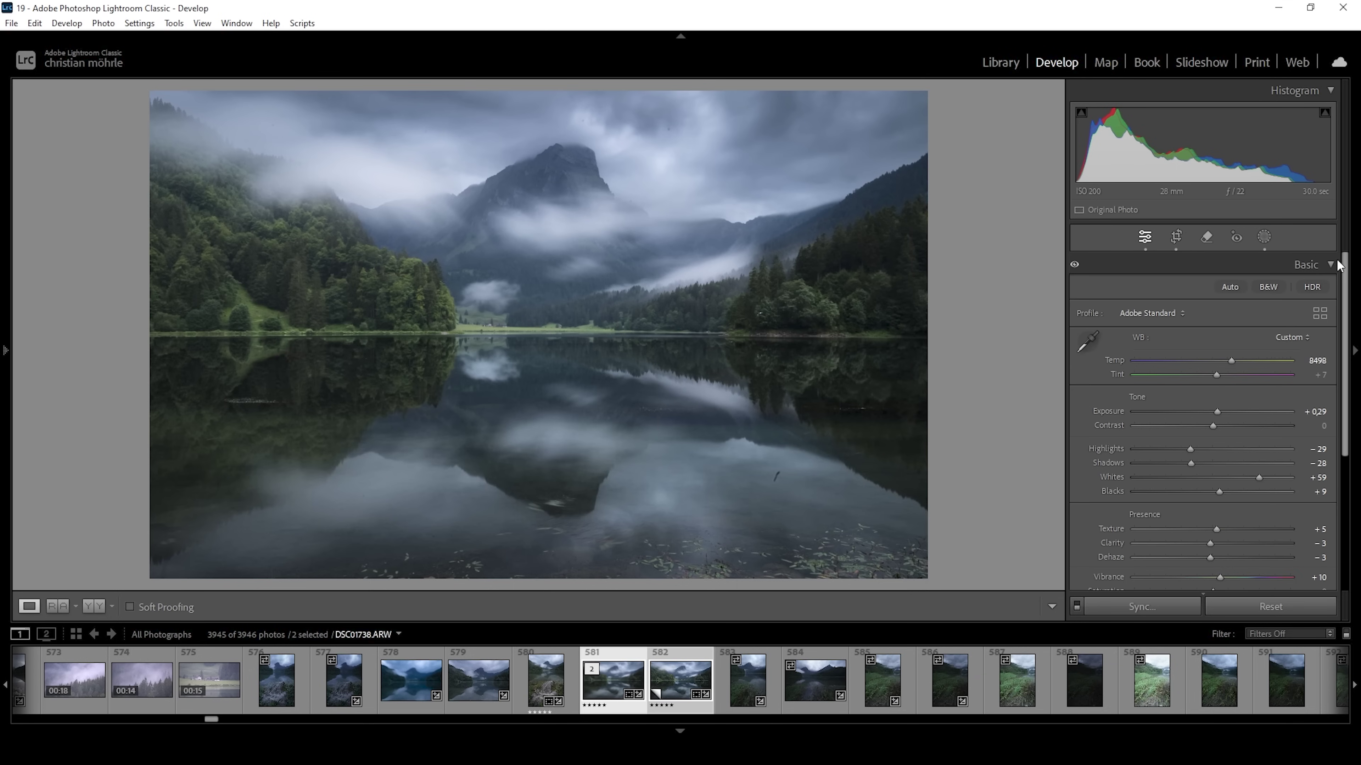
pyautogui.click(1328, 263)
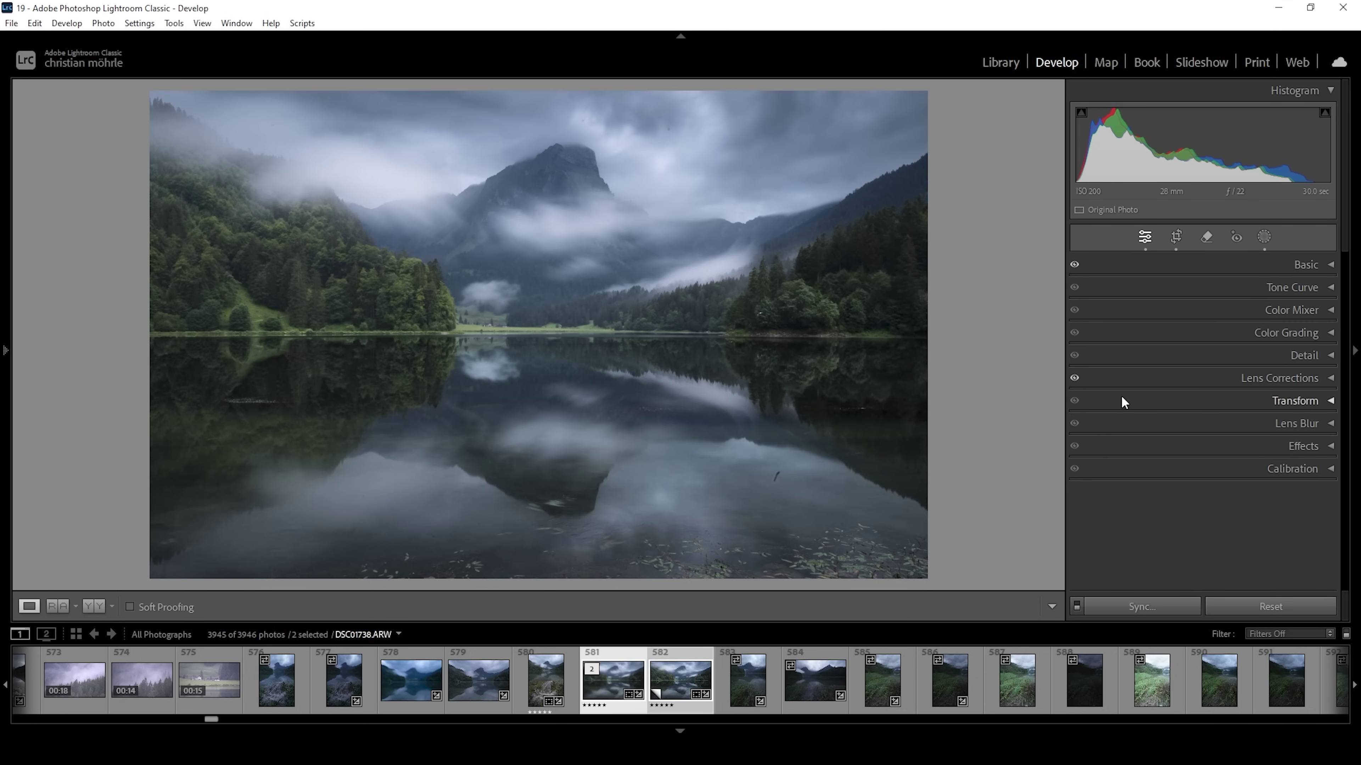
# Step: Shift the Yellow hue slightly and the Green hue a bit further toward warmer tones in the Color Mixer
pyautogui.click(1309, 313)
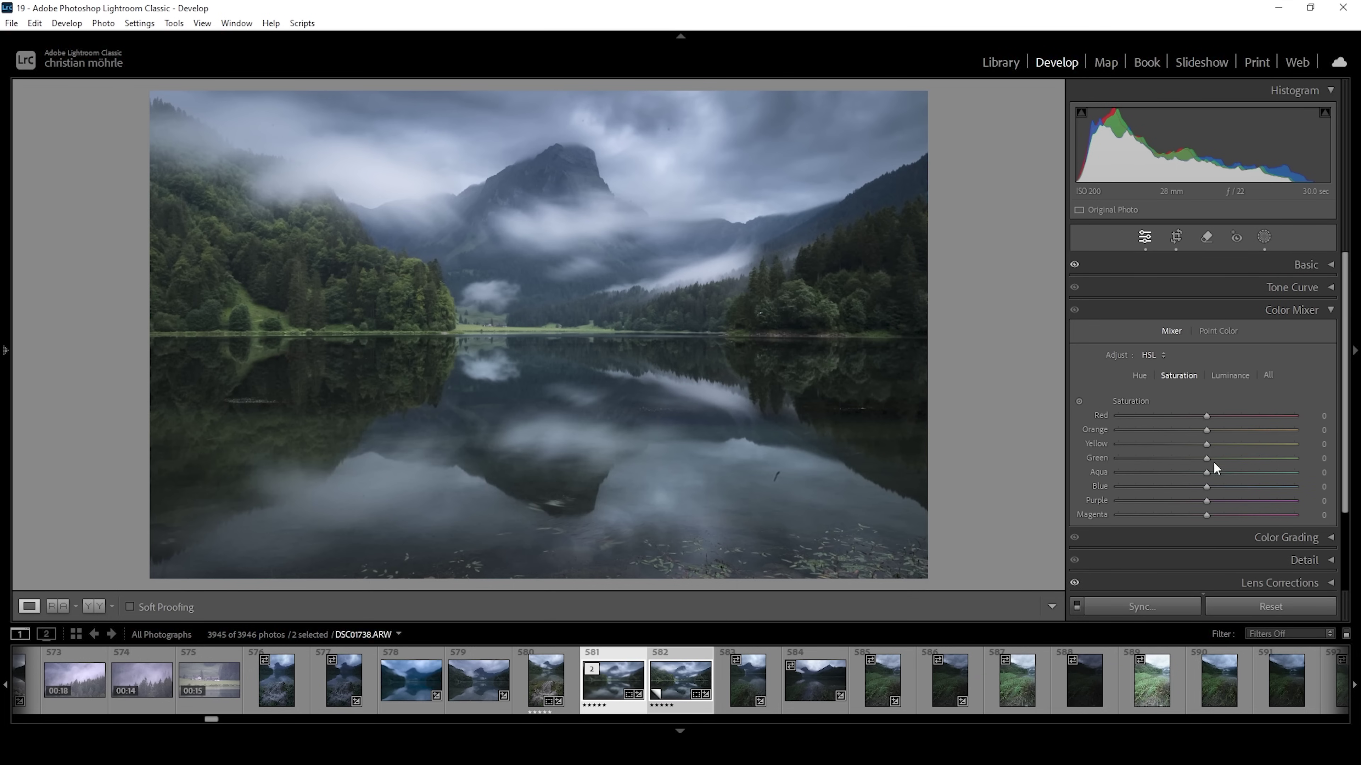
pyautogui.click(1140, 376)
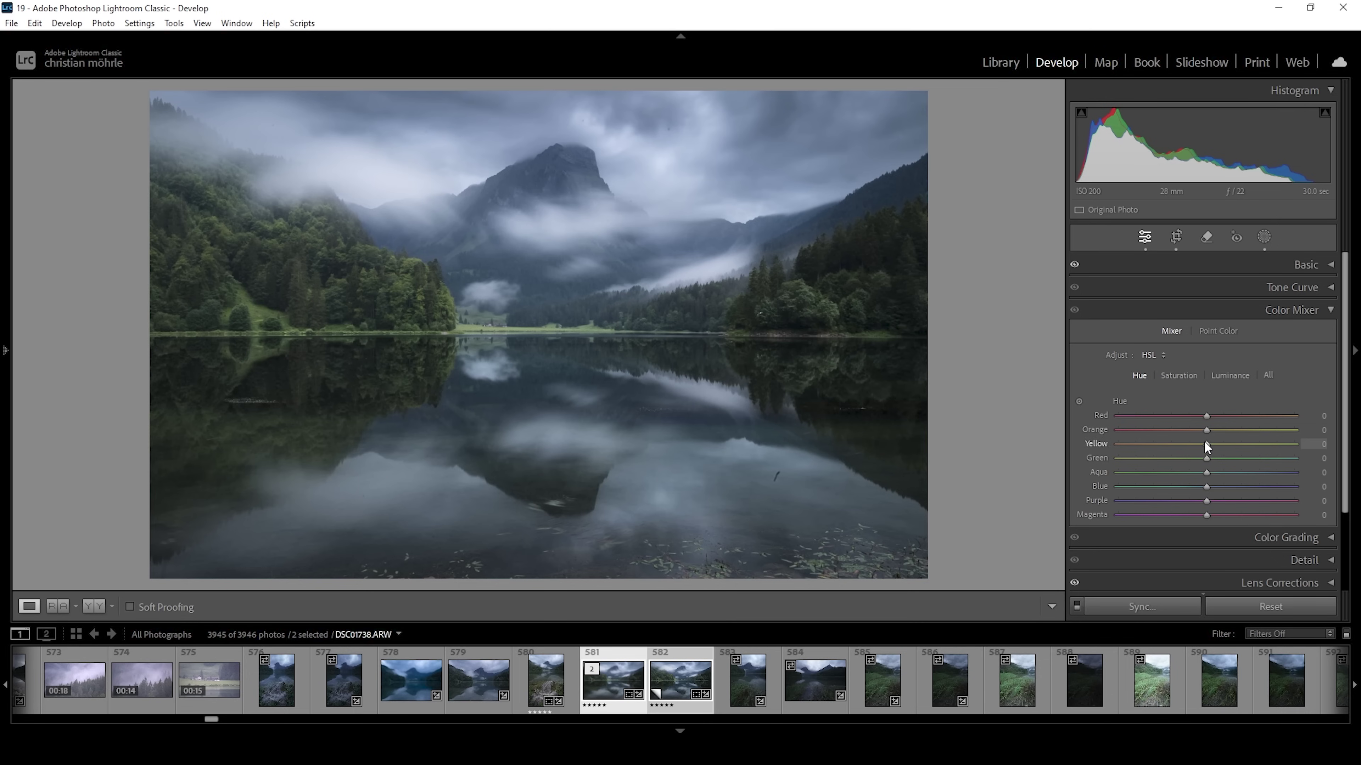
pyautogui.moveTo(1206, 443); pyautogui.dragTo(1198, 443)
pyautogui.moveTo(1206, 459); pyautogui.dragTo(1188, 455)
# Step: Raise the Yellow and Green saturation moderately in the Color Mixer and collapse its settings
pyautogui.click(1176, 379)
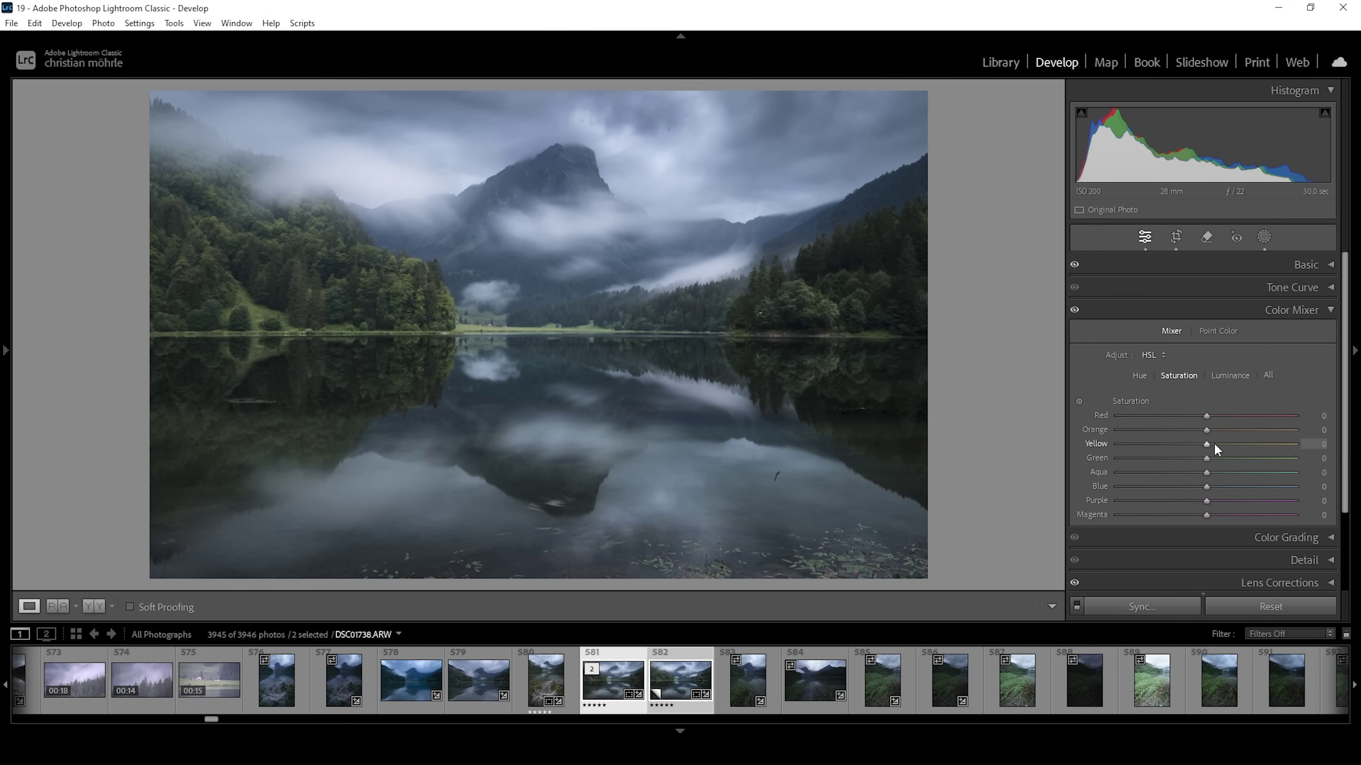
pyautogui.moveTo(1206, 444); pyautogui.dragTo(1229, 459)
pyautogui.click(1311, 309)
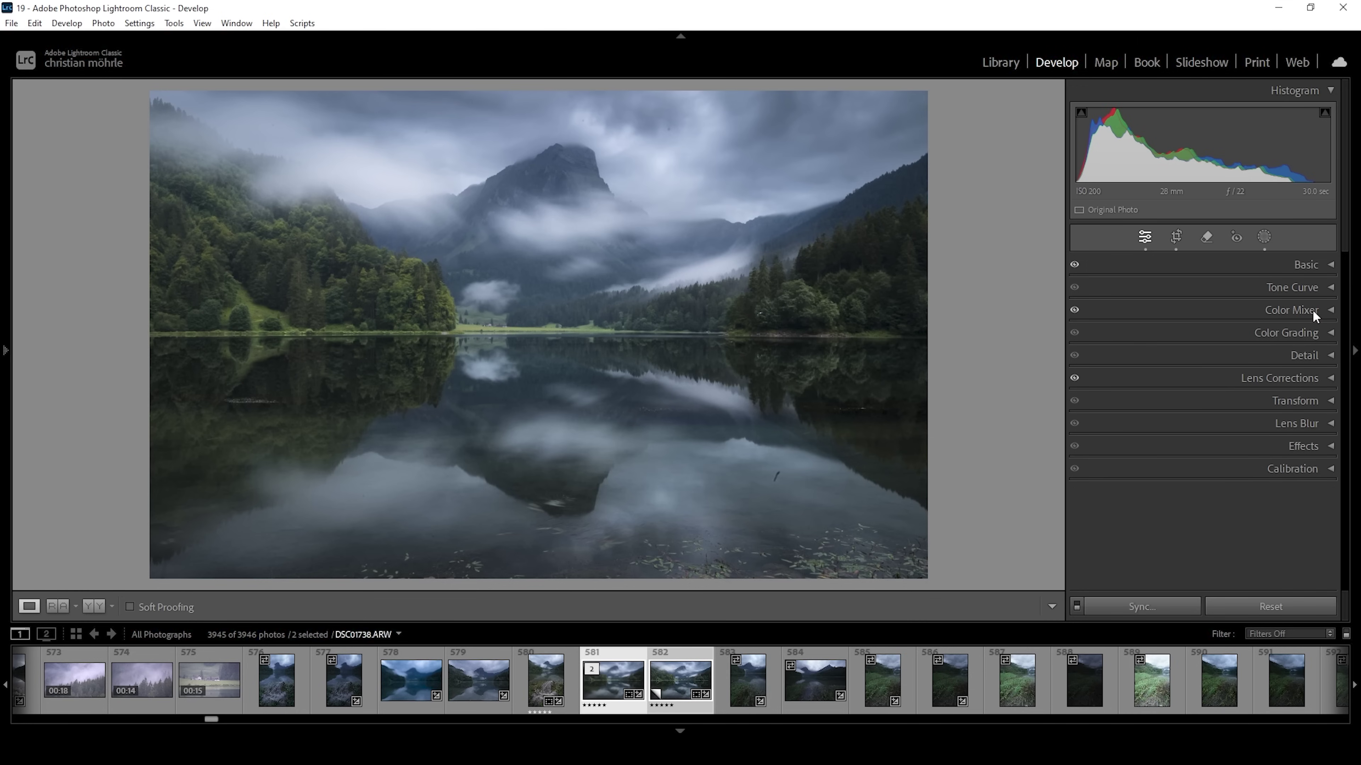
# Step: Color grade the shadows with a blue Hue of 232 and a slight Saturation increase
pyautogui.click(1320, 329)
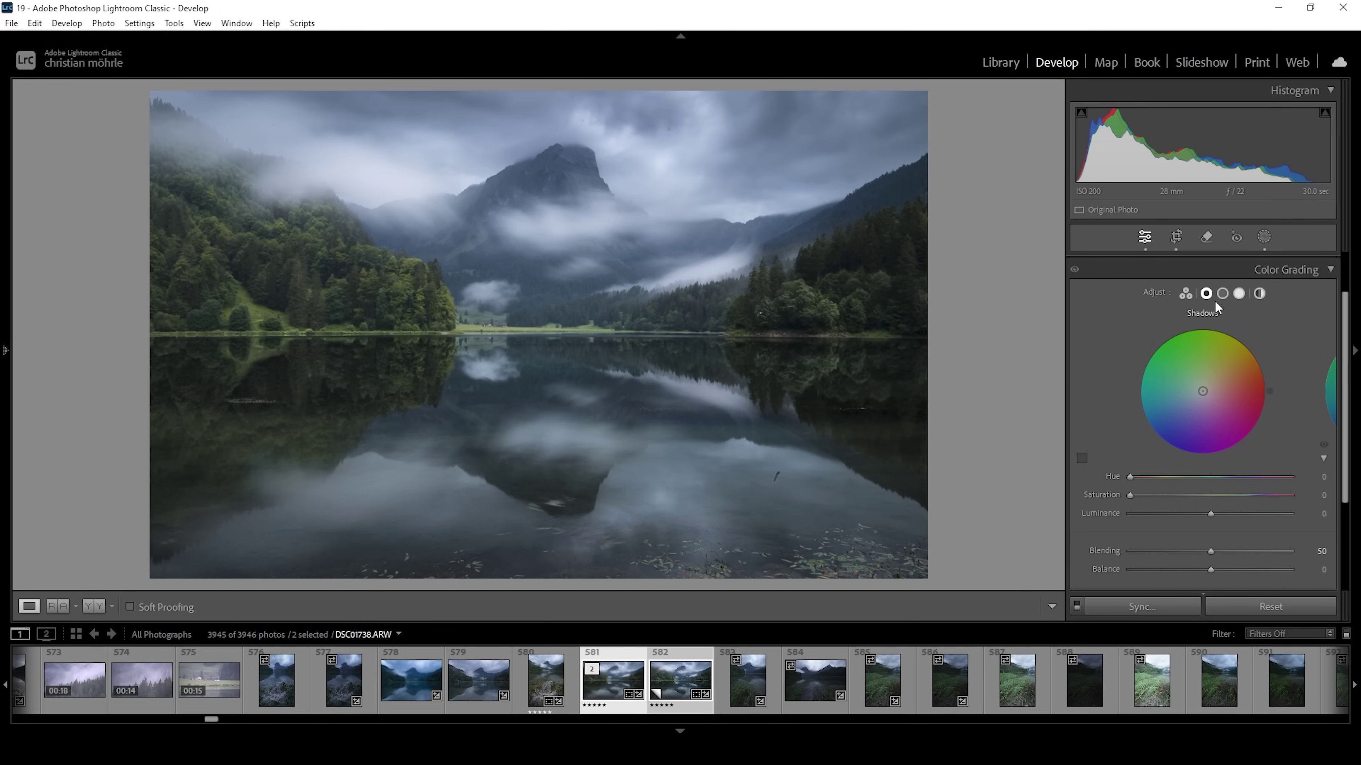
pyautogui.moveTo(1130, 477); pyautogui.dragTo(1233, 477)
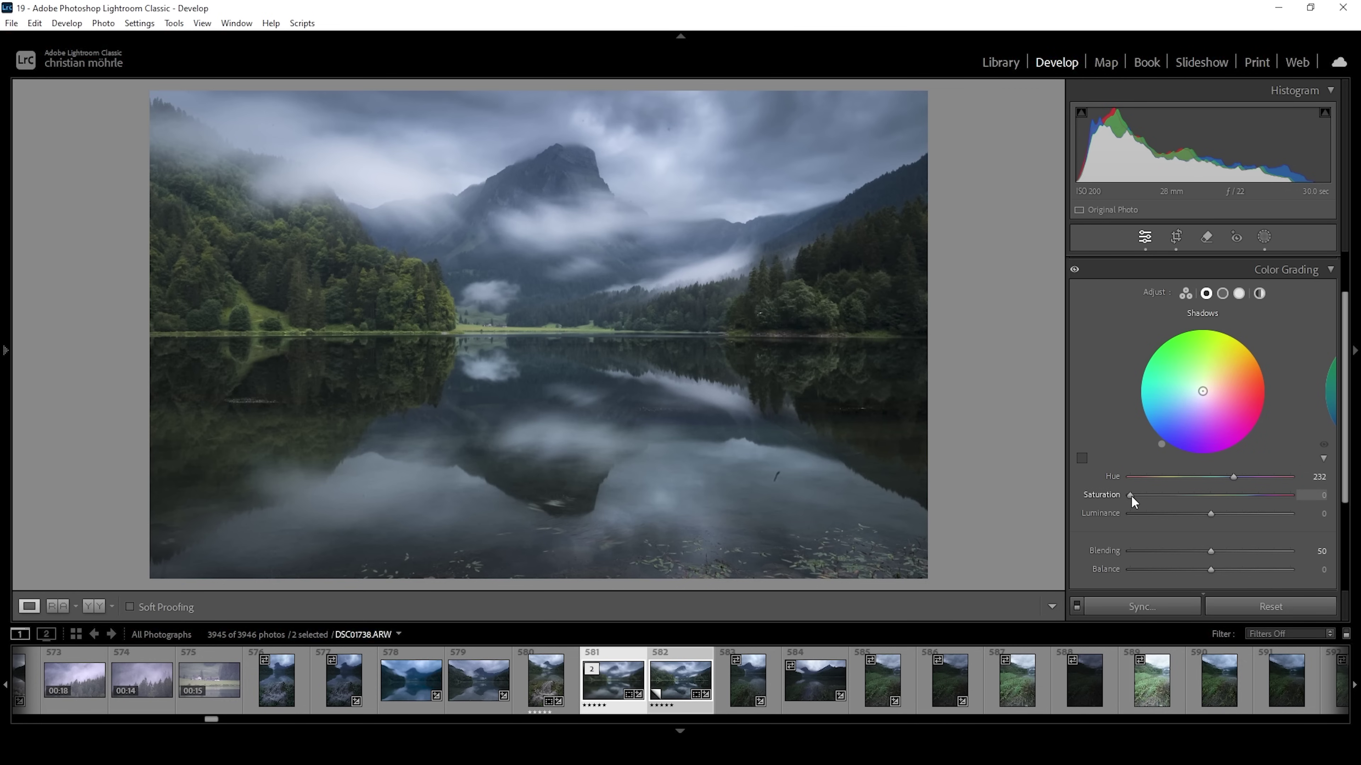
pyautogui.moveTo(1133, 497); pyautogui.dragTo(1143, 497)
# Step: Color grade the midtones with Hue 232 and Saturation 3, and collapse the Color Grading settings
pyautogui.click(1222, 294)
pyautogui.moveTo(1129, 475); pyautogui.dragTo(1231, 479)
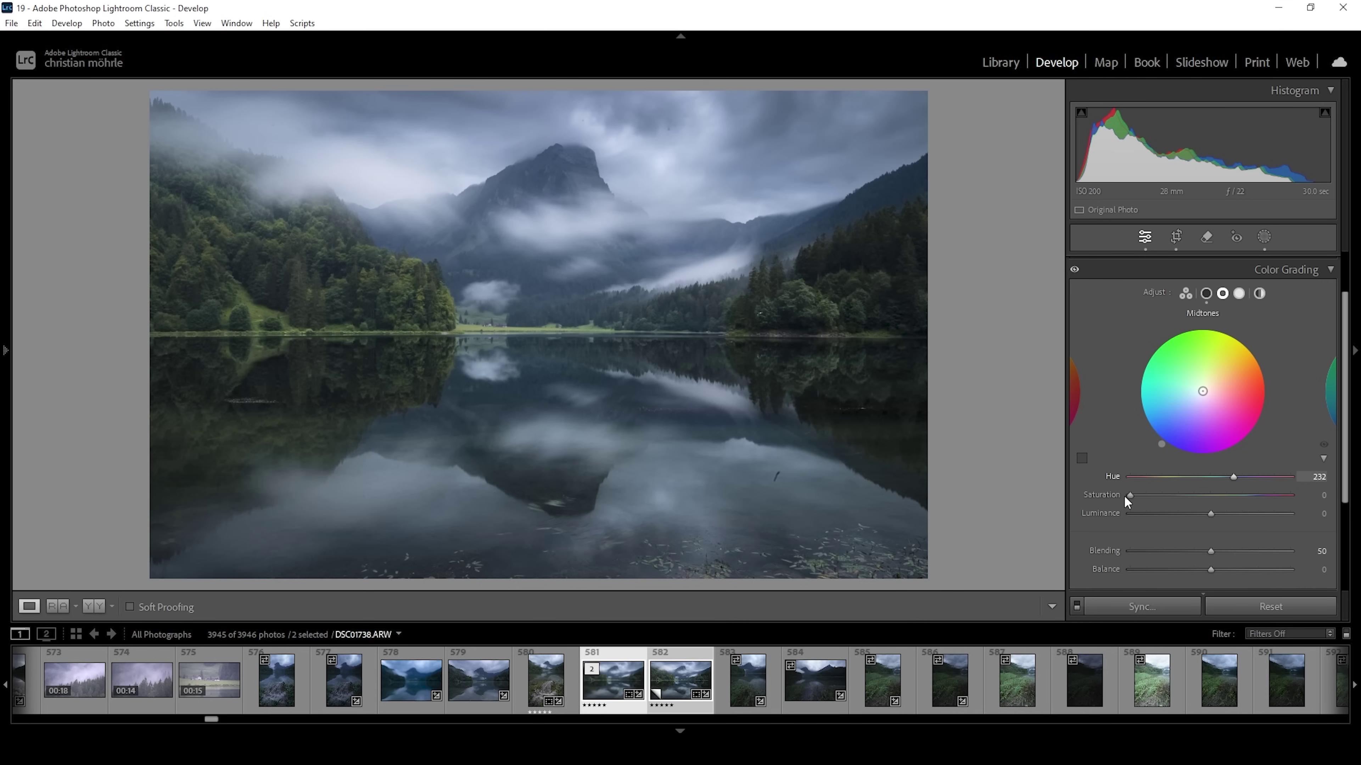
pyautogui.moveTo(1129, 494); pyautogui.dragTo(1136, 493)
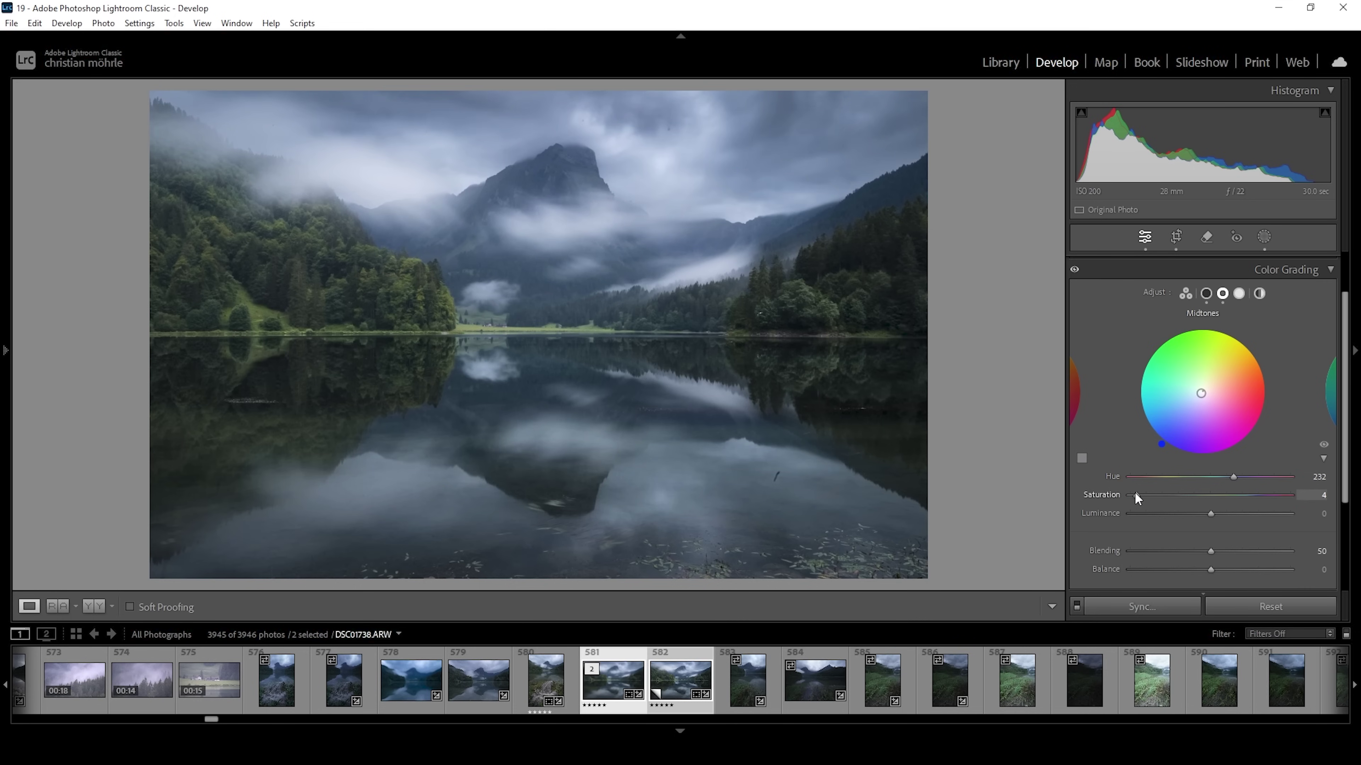
pyautogui.click(1133, 494)
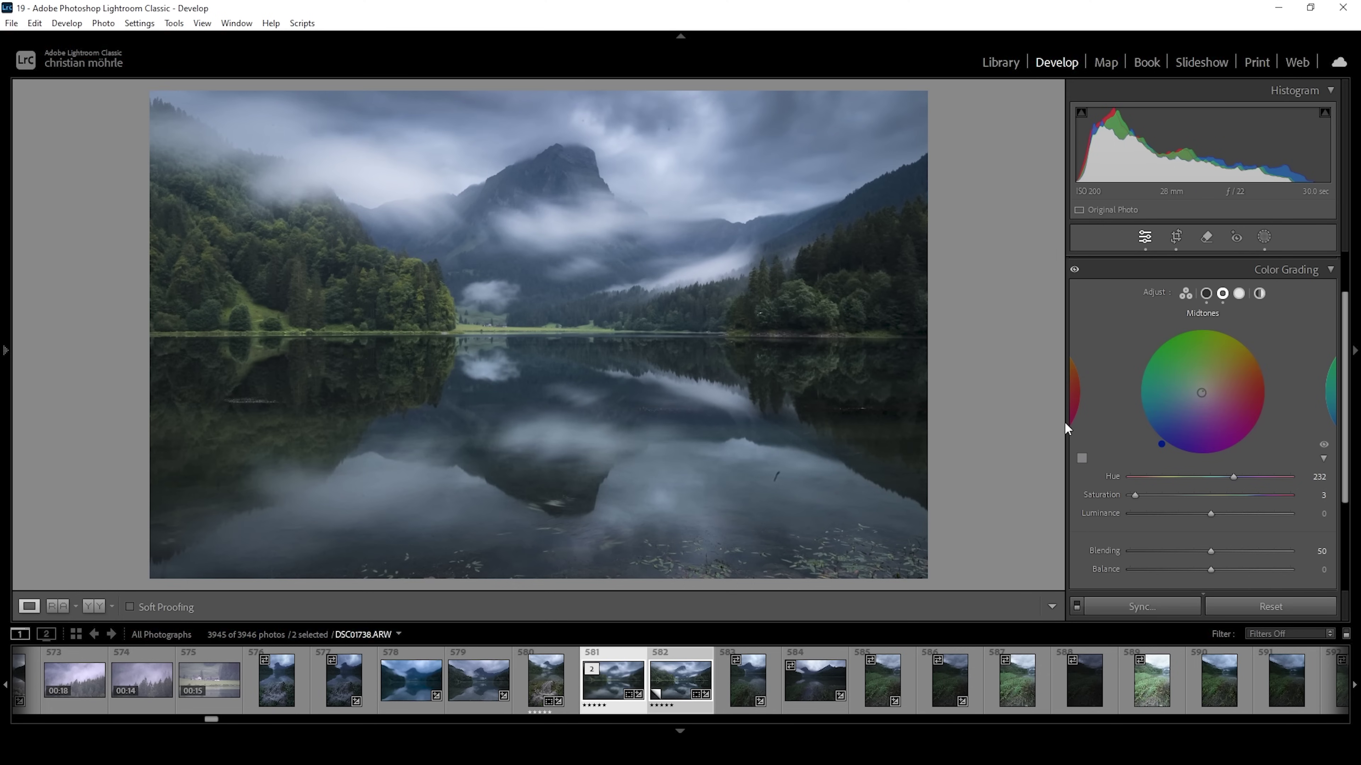
pyautogui.hotkey('ctrl', '4')
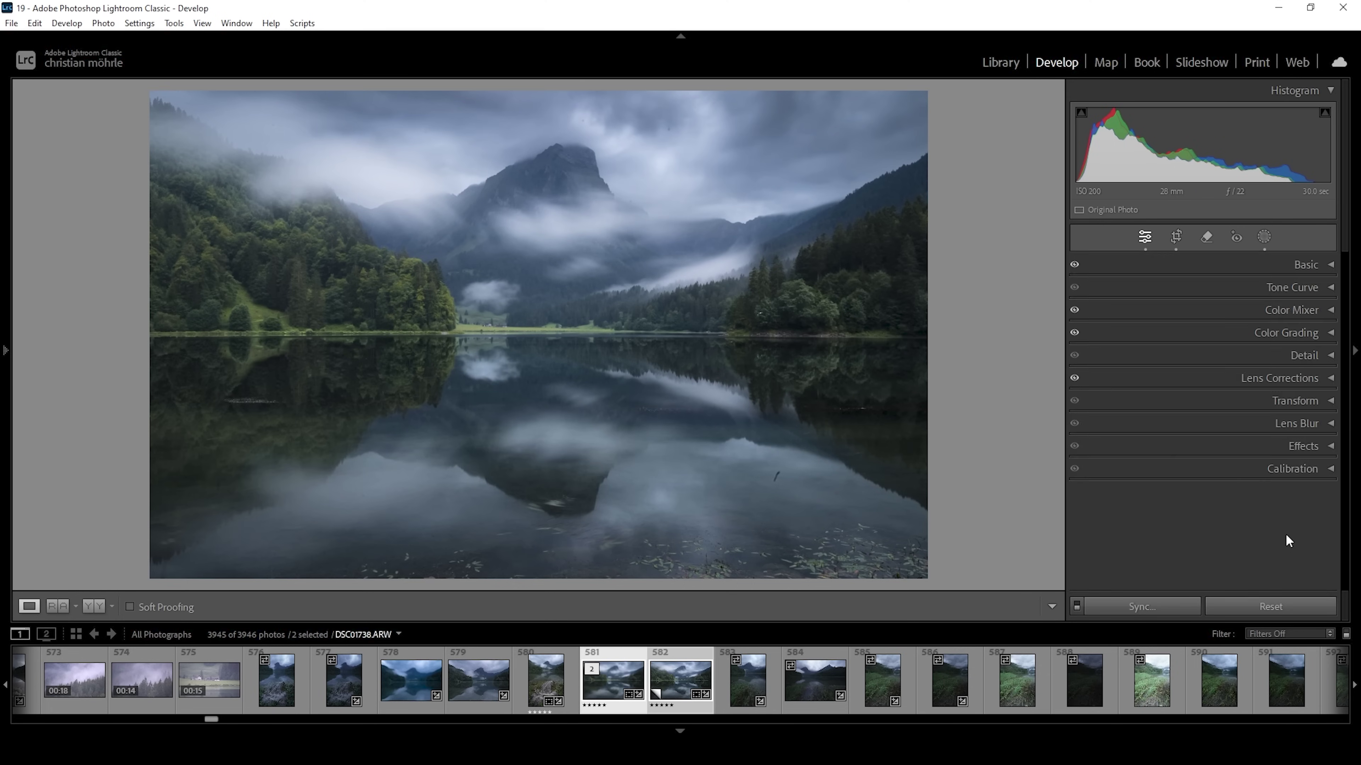
# Step: Raise the Blue Primary Saturation slightly in the Calibration settings
pyautogui.click(1239, 470)
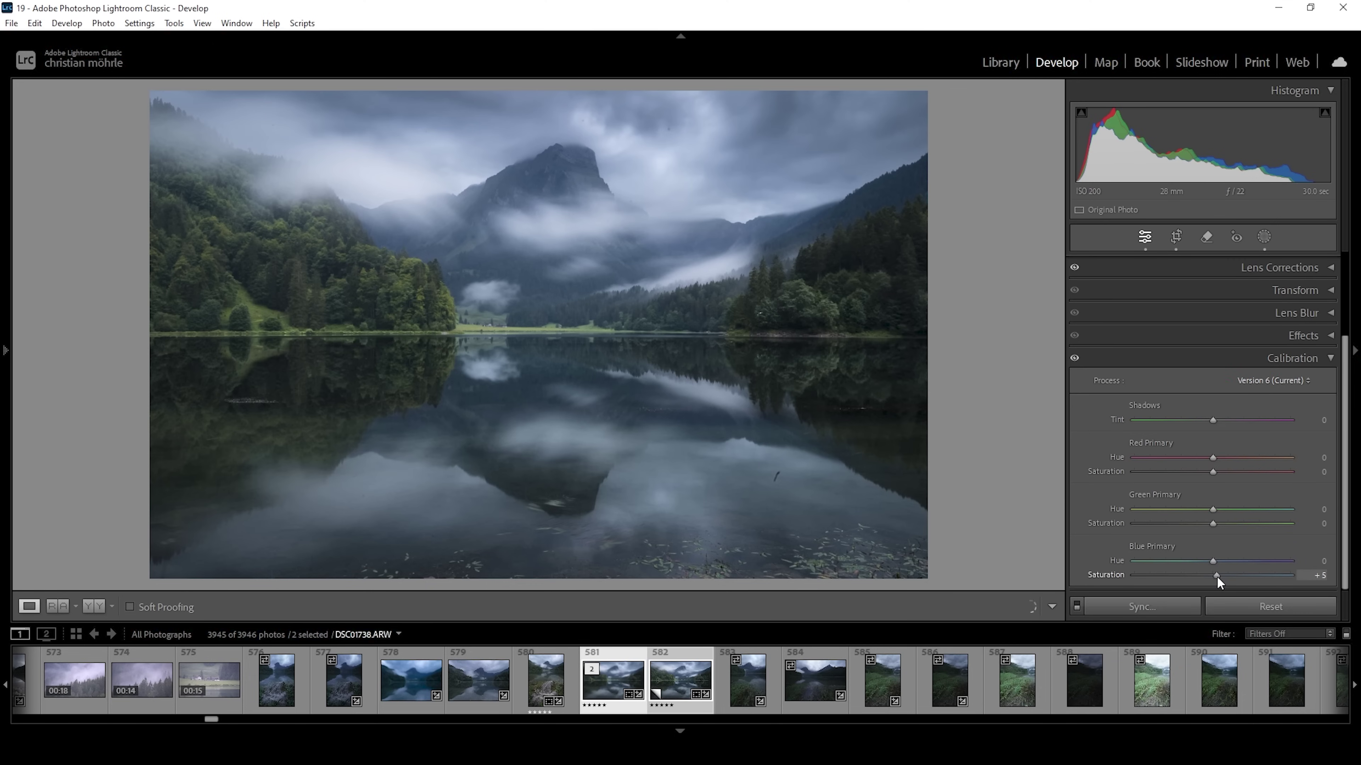
pyautogui.moveTo(1220, 578); pyautogui.dragTo(1221, 578)
# Step: Sharpen the photo with minimum Radius, maximum Detail, Masking raised to about the middle of its range, and an increased Amount
pyautogui.scroll(2, 1276, 445)
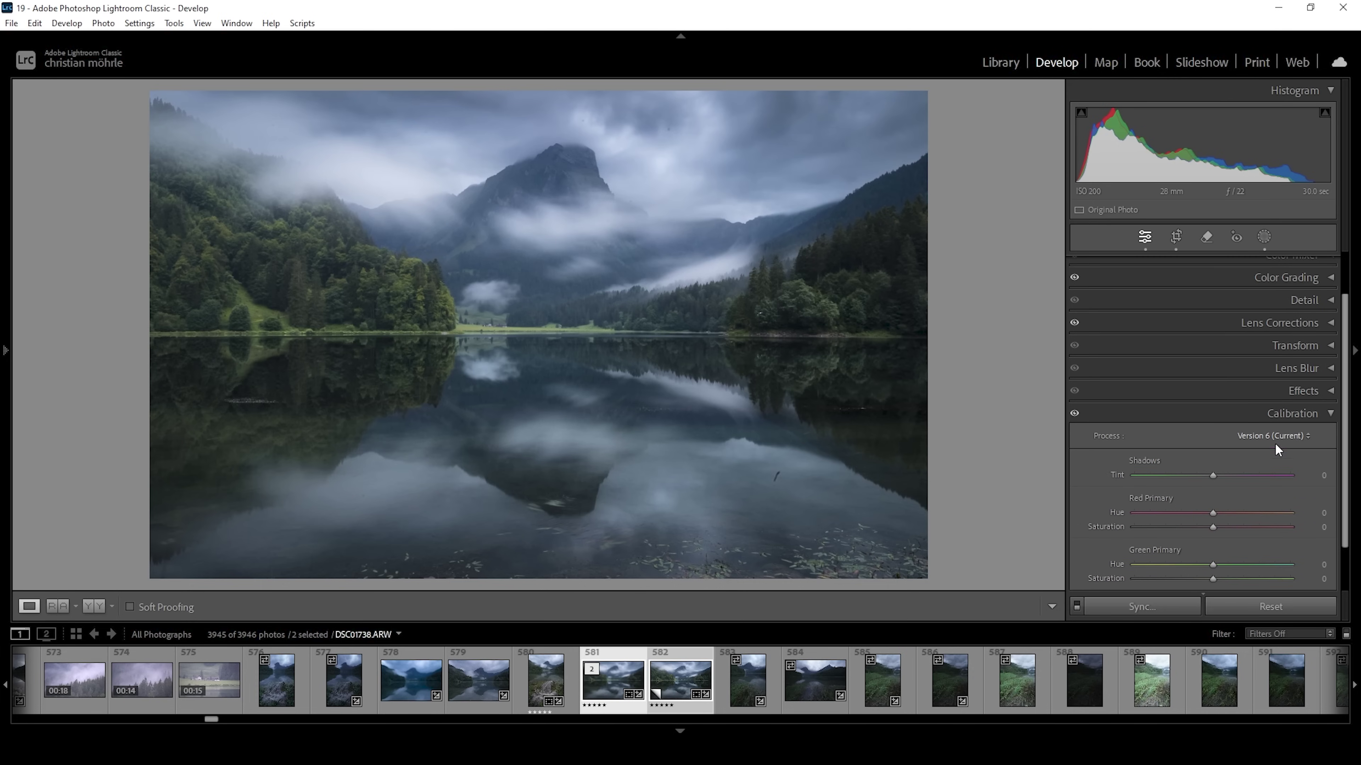
pyautogui.click(1330, 302)
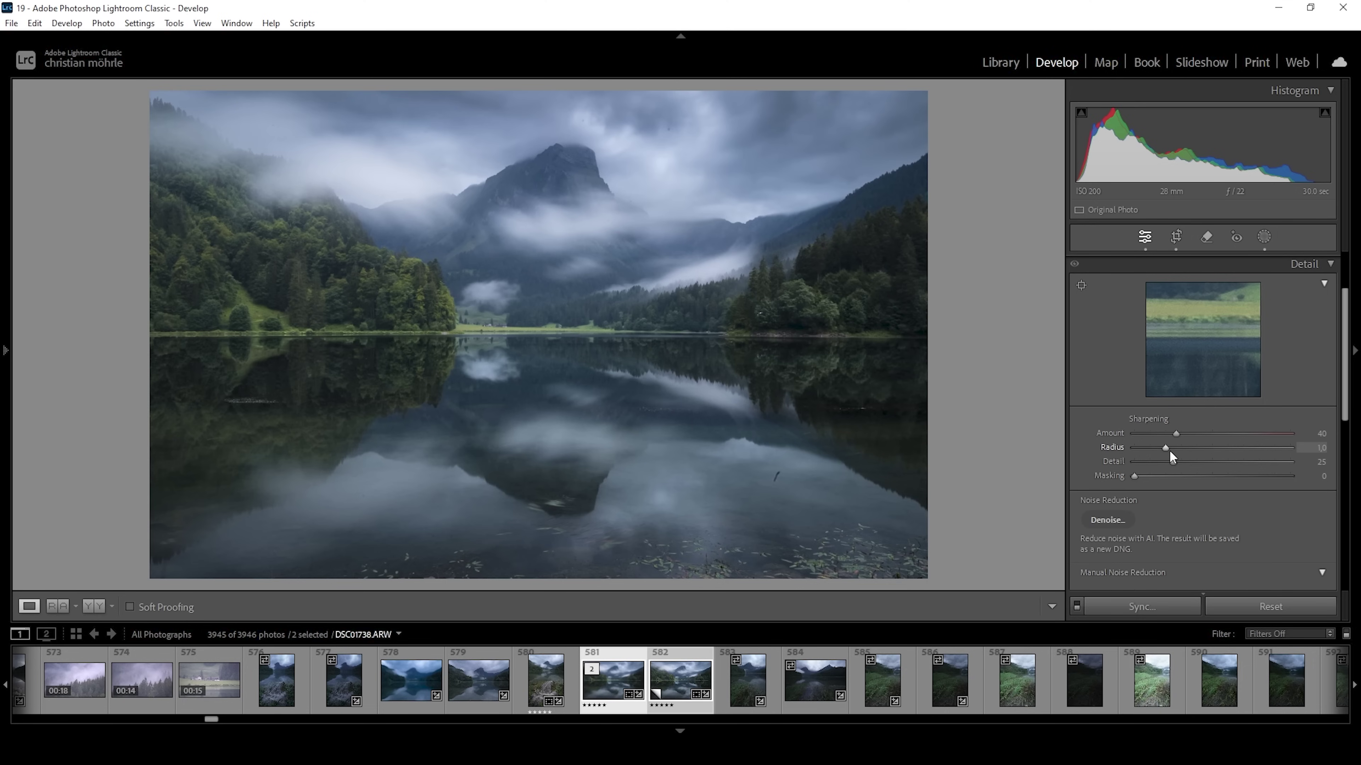
pyautogui.moveTo(1166, 447); pyautogui.dragTo(1103, 446)
pyautogui.moveTo(1295, 465); pyautogui.dragTo(1312, 465)
pyautogui.keyDown('alt'); pyautogui.moveTo(1139, 476); pyautogui.dragTo(1211, 481); pyautogui.keyUp('alt')
pyautogui.moveTo(1174, 433); pyautogui.dragTo(1217, 428)
# Step: Heal the dust spots in the sky and lake and the stick in the water, using Visualize Spots temporarily to locate them
pyautogui.click(1208, 237)
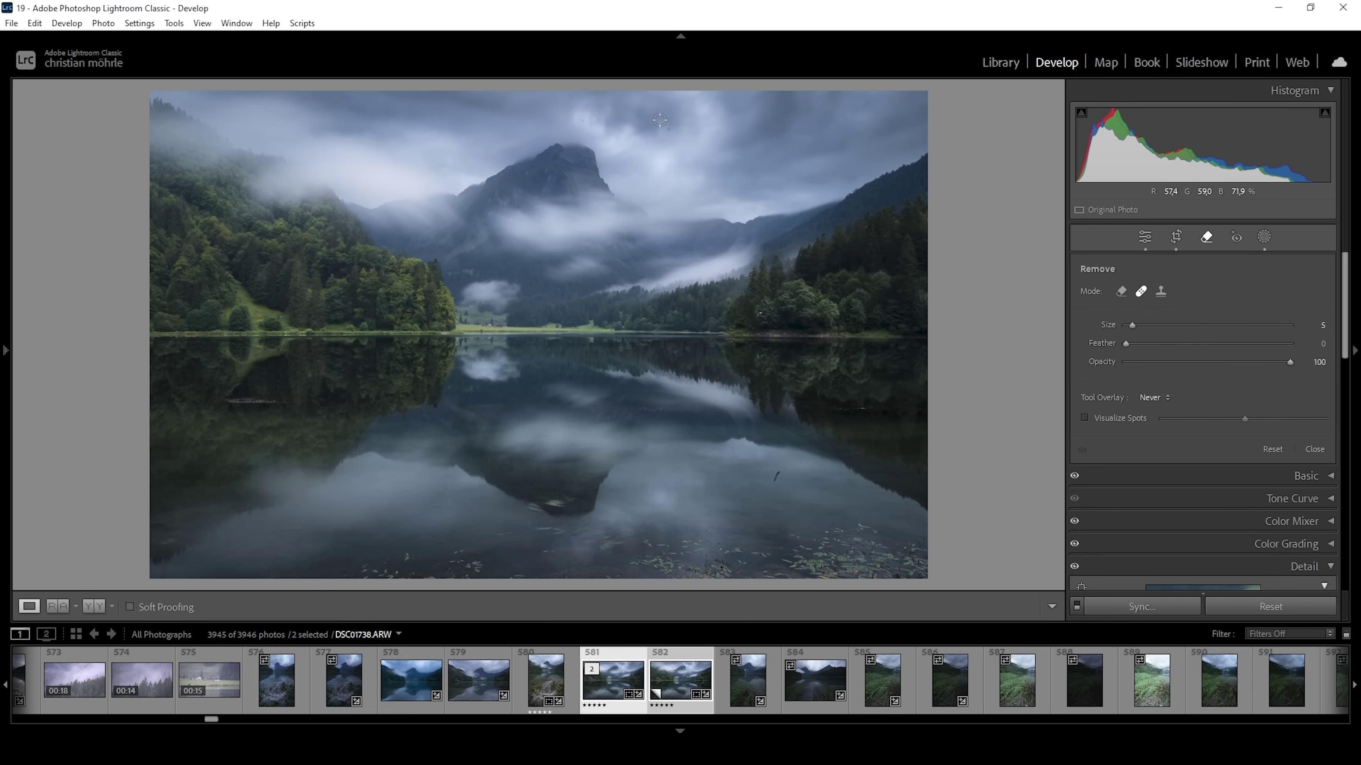
pyautogui.click(1101, 417)
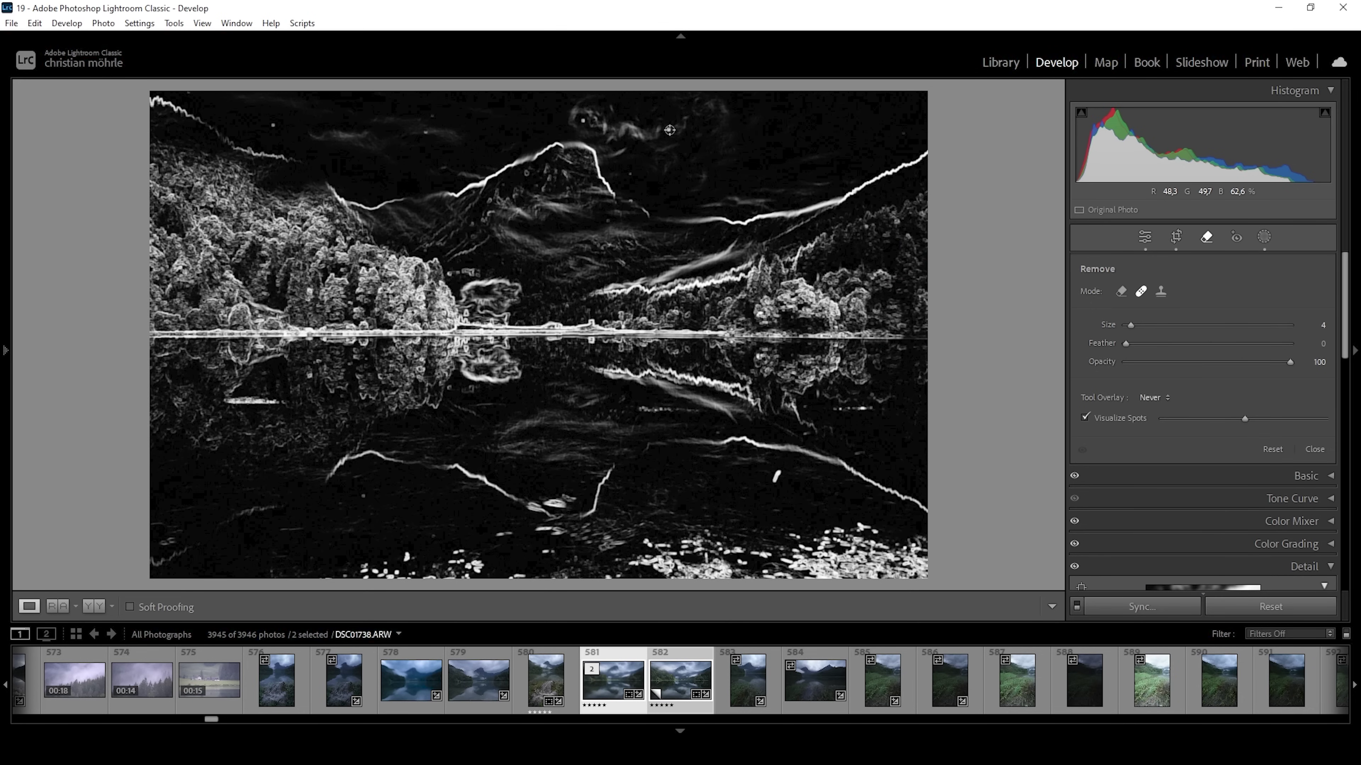
pyautogui.click(667, 130)
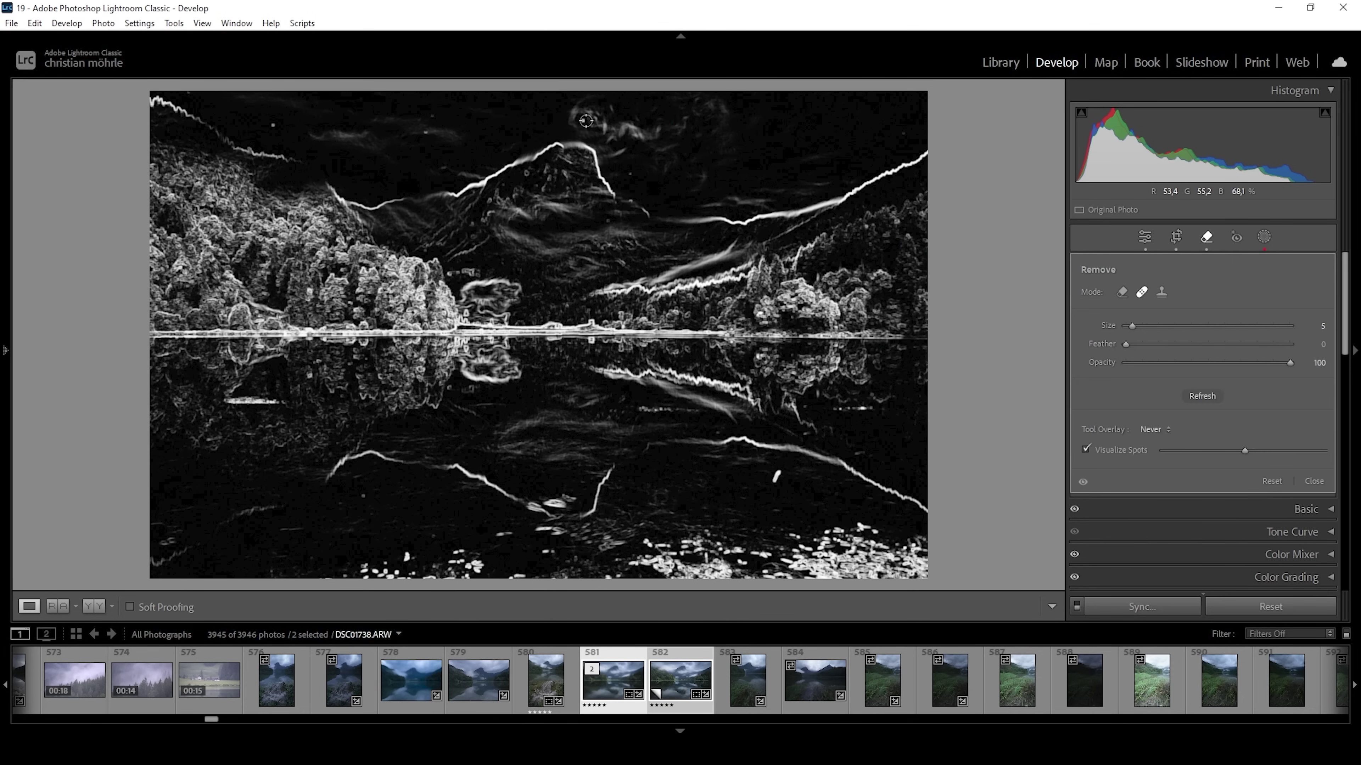
pyautogui.click(364, 492)
pyautogui.click(776, 476)
pyautogui.click(1085, 451)
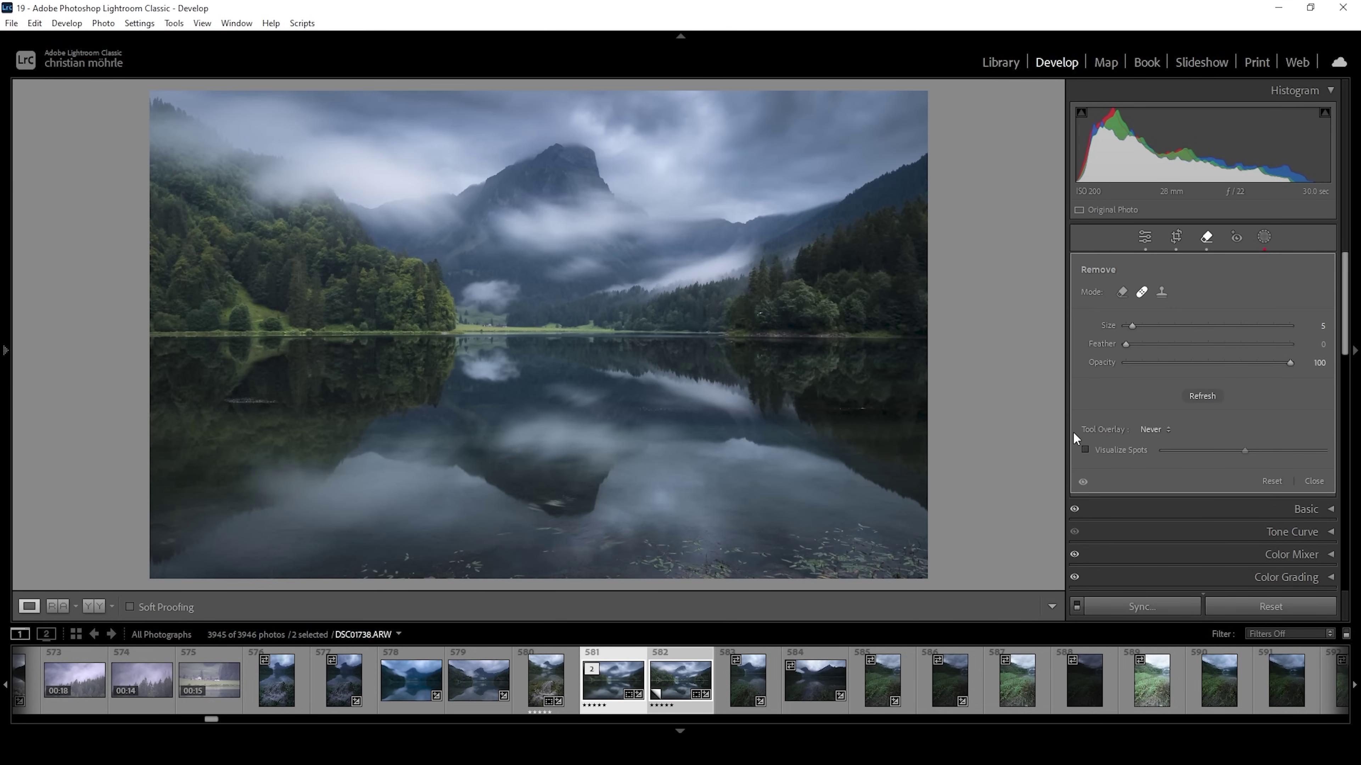